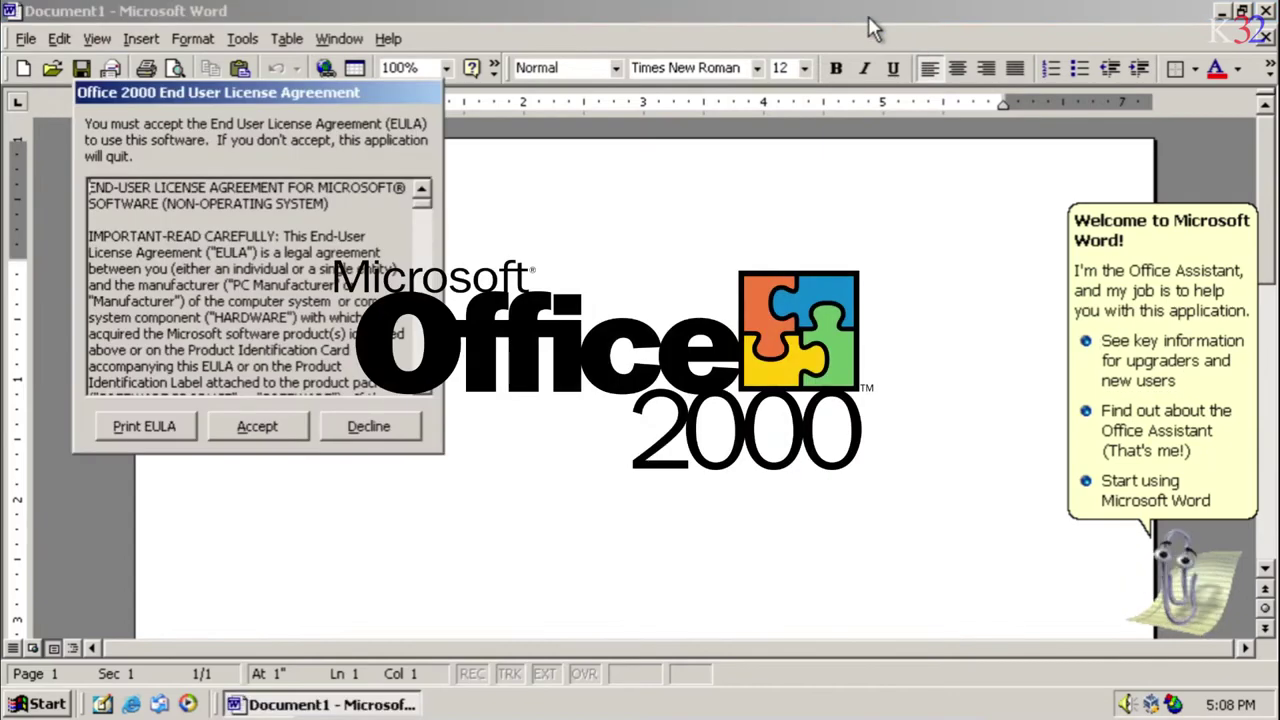
- Accept the Office 2000 licence agreement, then restore Word to a smaller window and move it up
{"action": "left_click", "coordinate": [272, 434]}
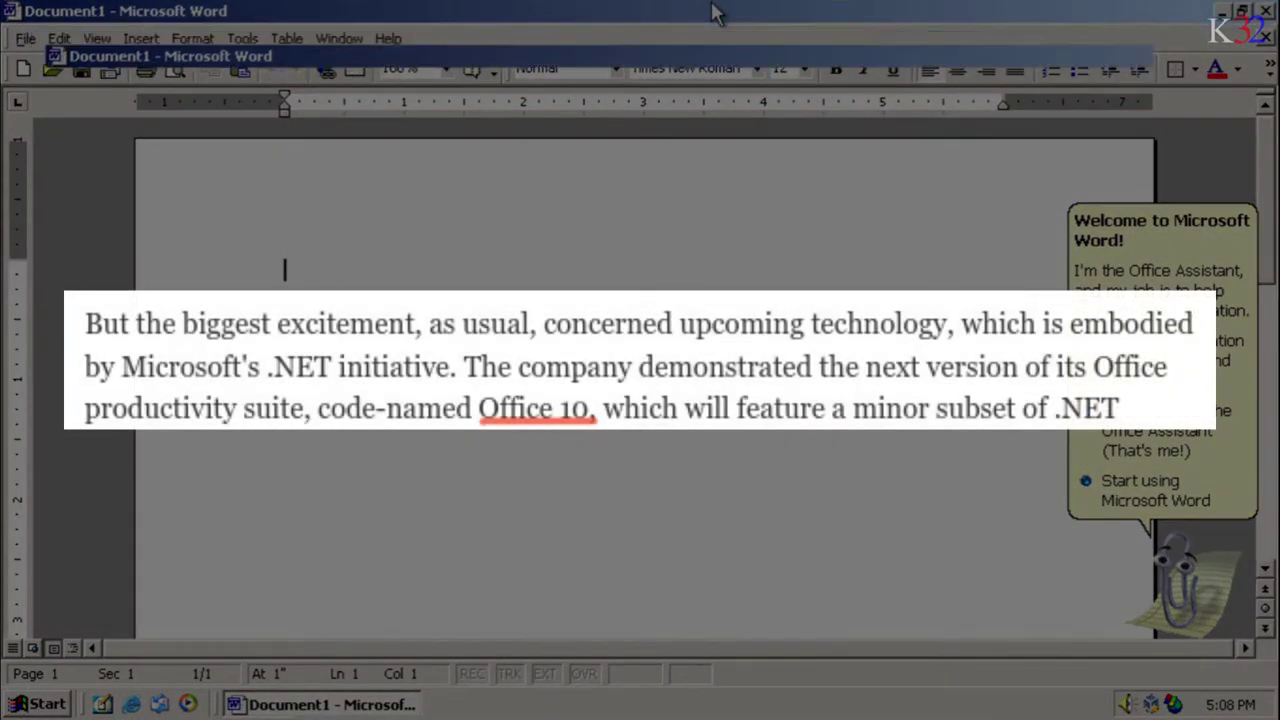
{"action": "double_click", "coordinate": [714, 13]}
{"action": "left_click_drag", "start_coordinate": [615, 102], "coordinate": [659, 89]}
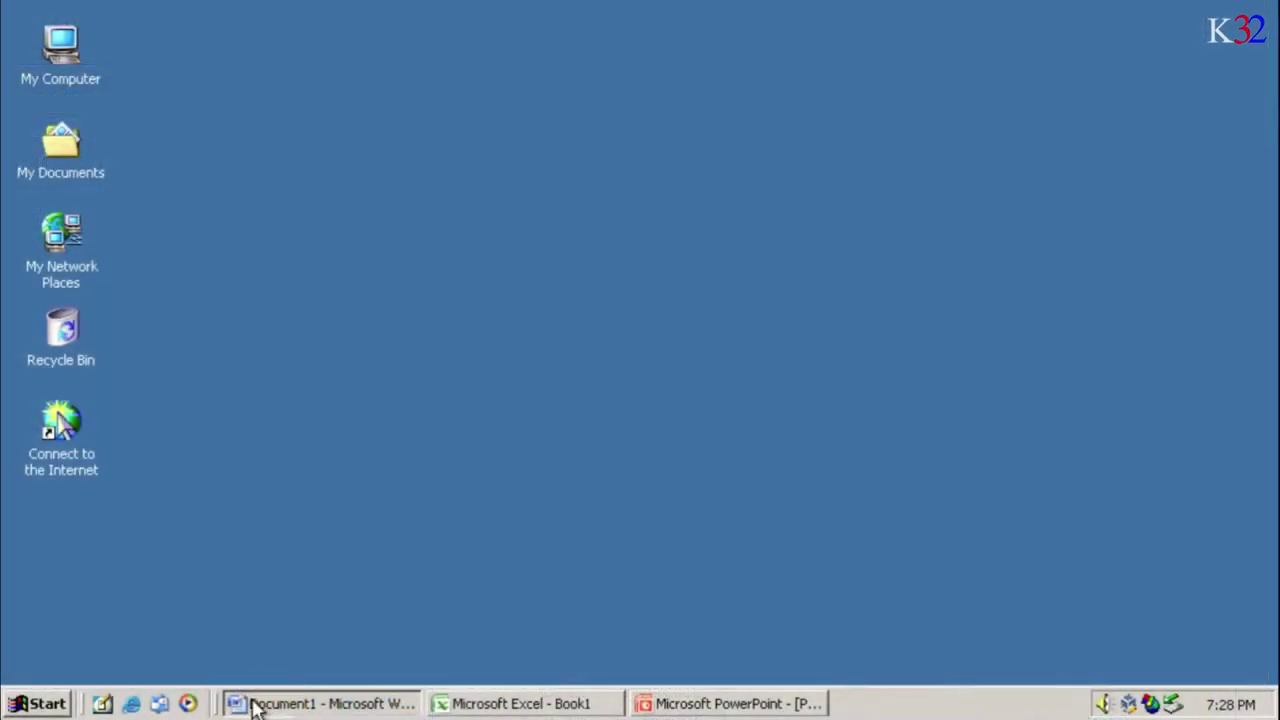
- Bring the Word, Excel and PowerPoint windows to the front, then launch a Microsoft Office program
{"action": "left_click", "coordinate": [405, 705]}
{"action": "left_click", "coordinate": [485, 705]}
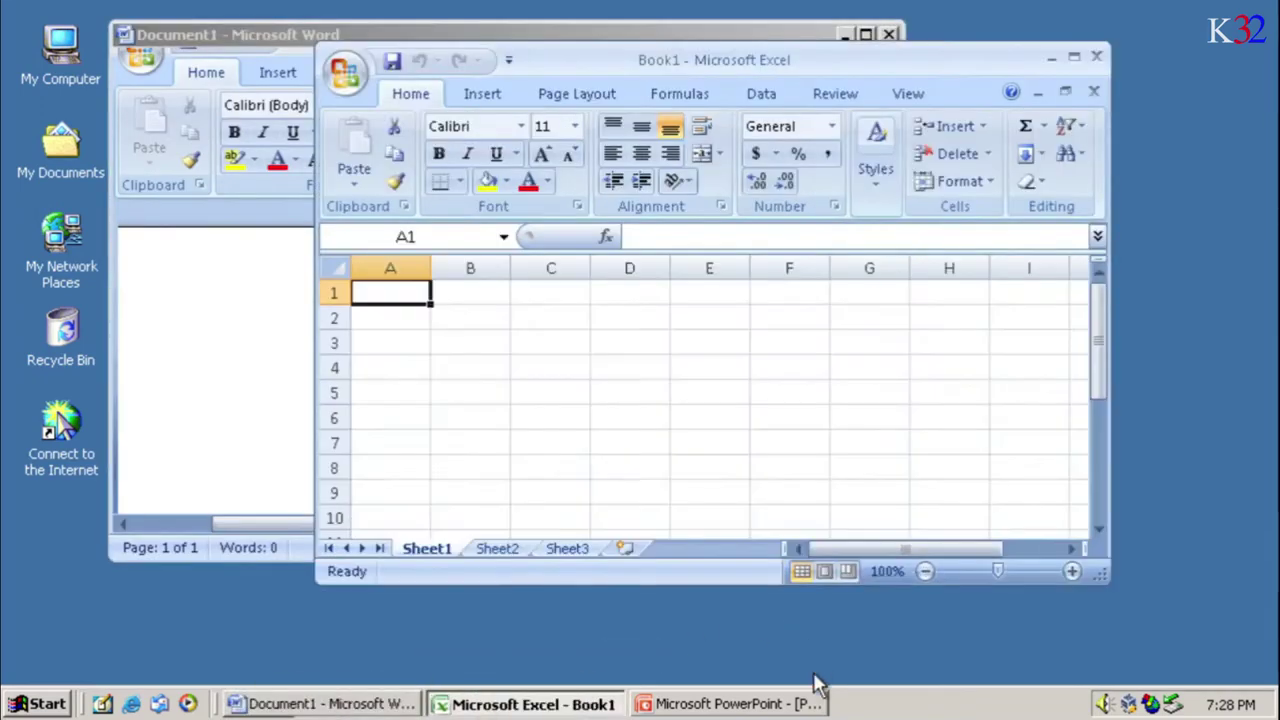
{"action": "left_click", "coordinate": [818, 705]}
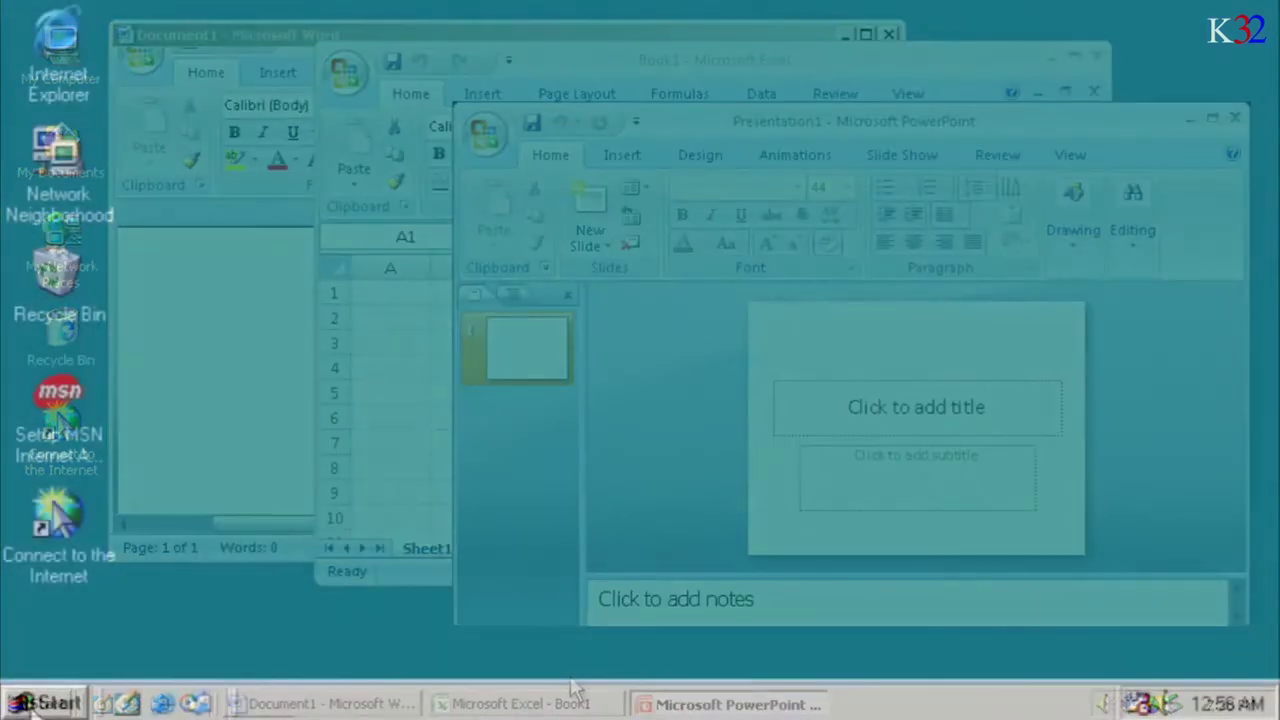
{"action": "mouse_move", "coordinate": [428, 511]}
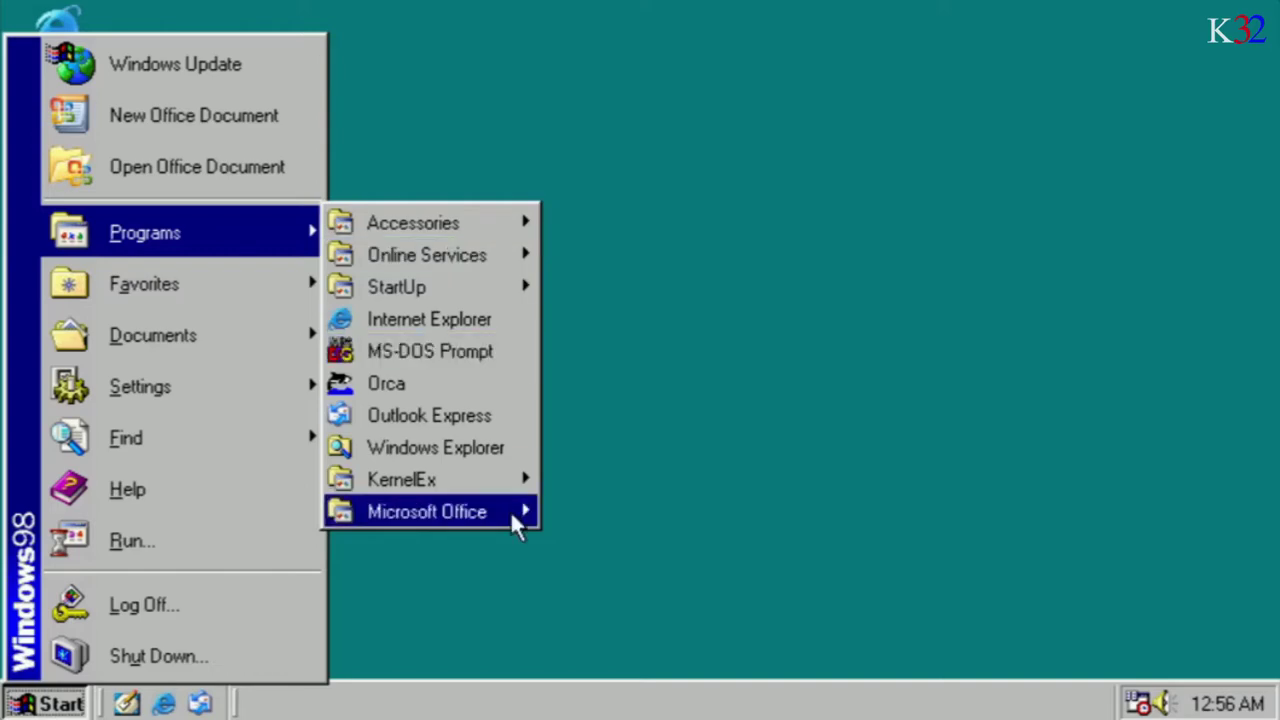
{"action": "left_click", "coordinate": [602, 516]}
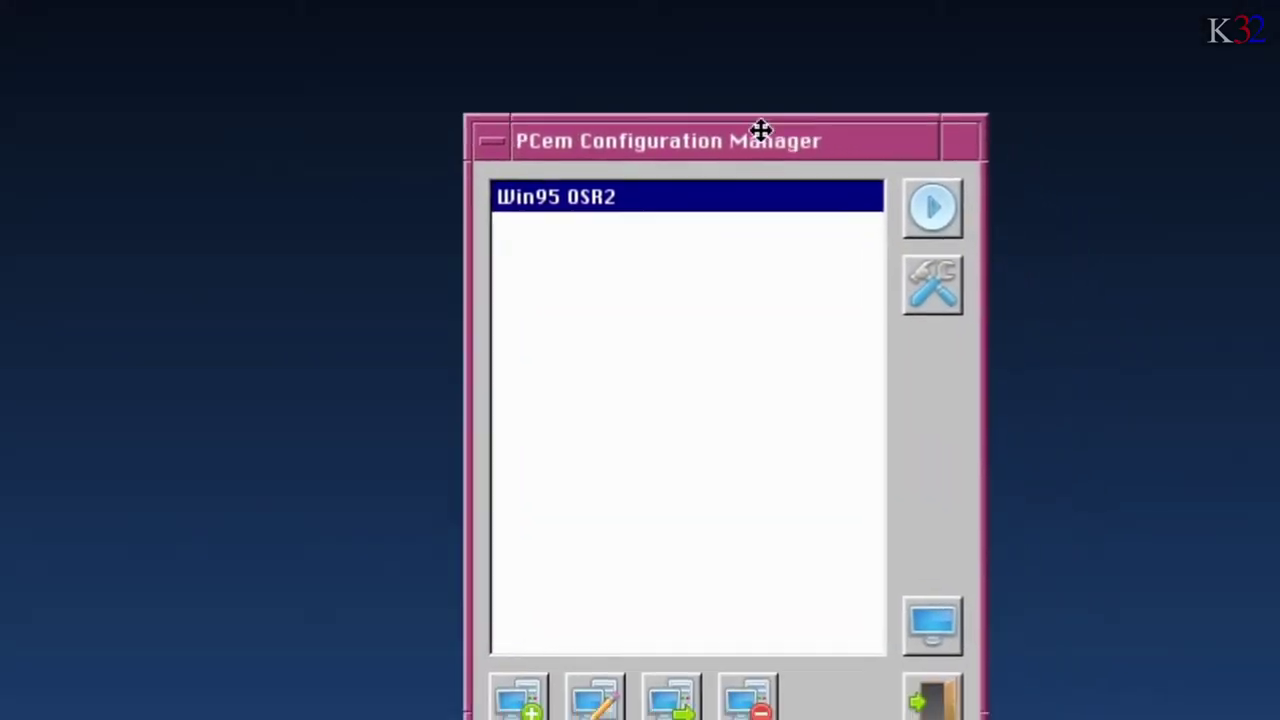
- Open the System Properties of My Computer and reposition the windows
{"action": "left_click_drag", "start_coordinate": [761, 130], "coordinate": [718, 63]}
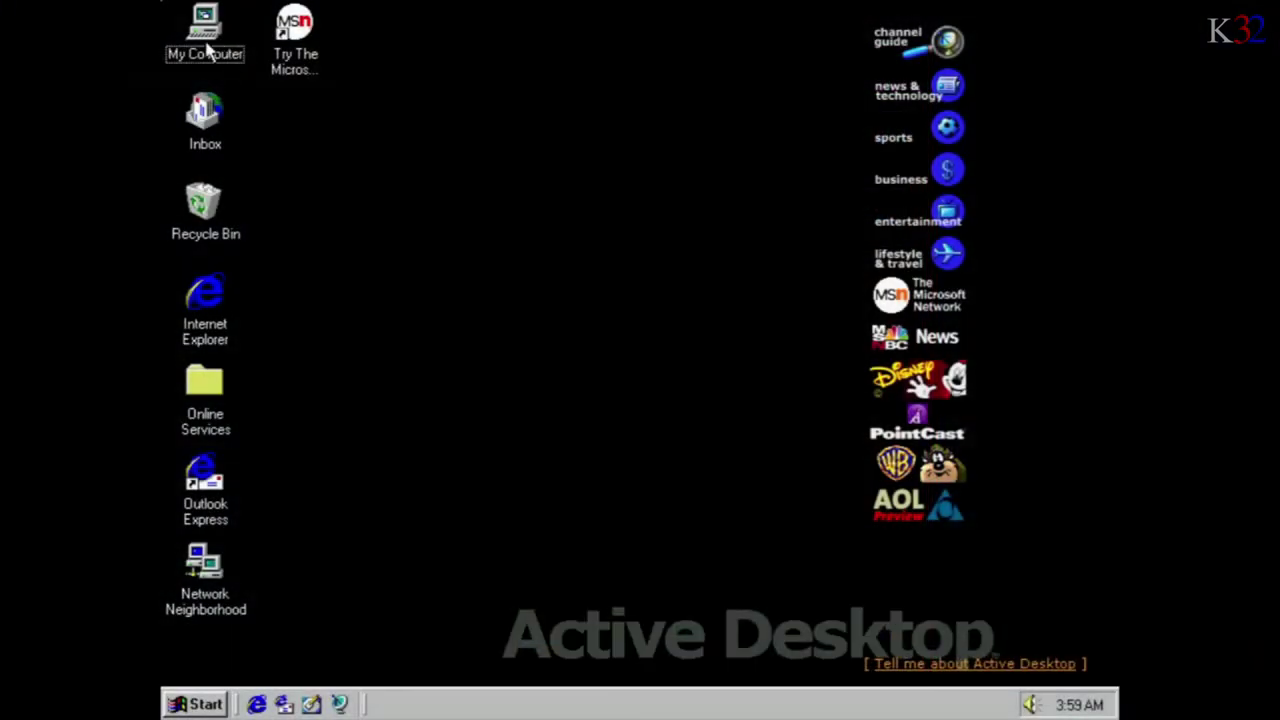
{"action": "right_click", "coordinate": [208, 50]}
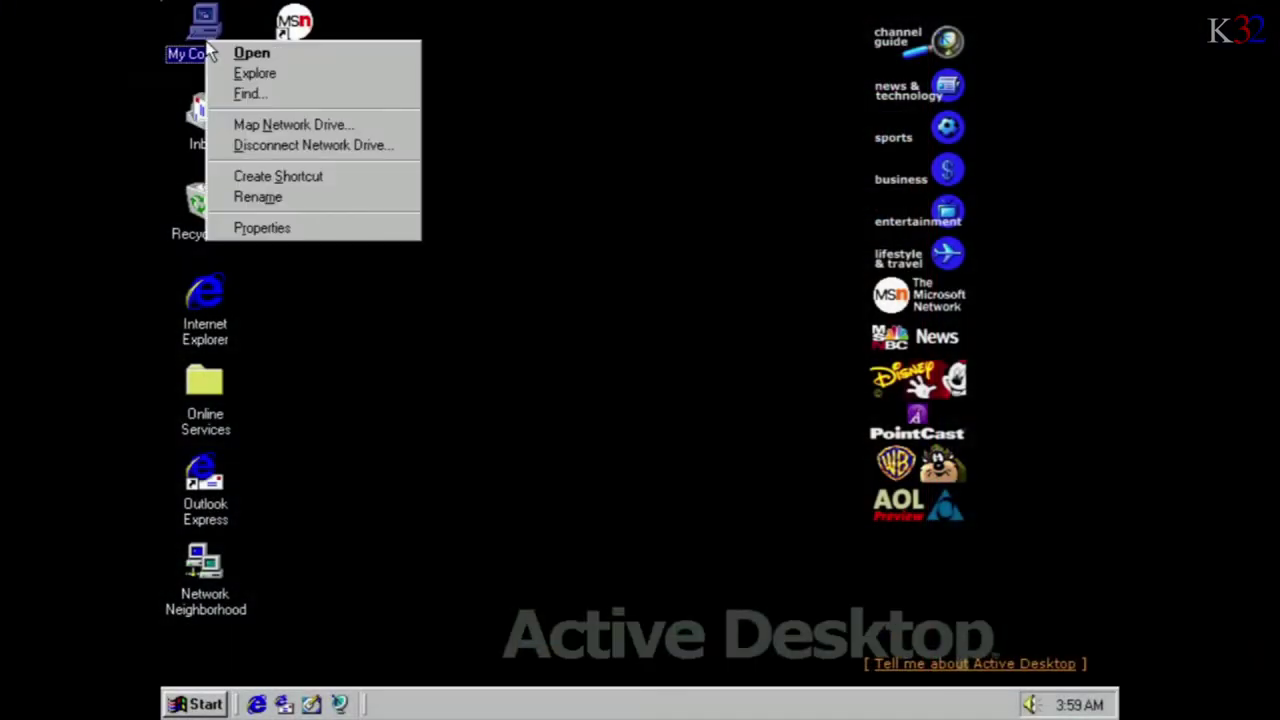
{"action": "left_click", "coordinate": [323, 240]}
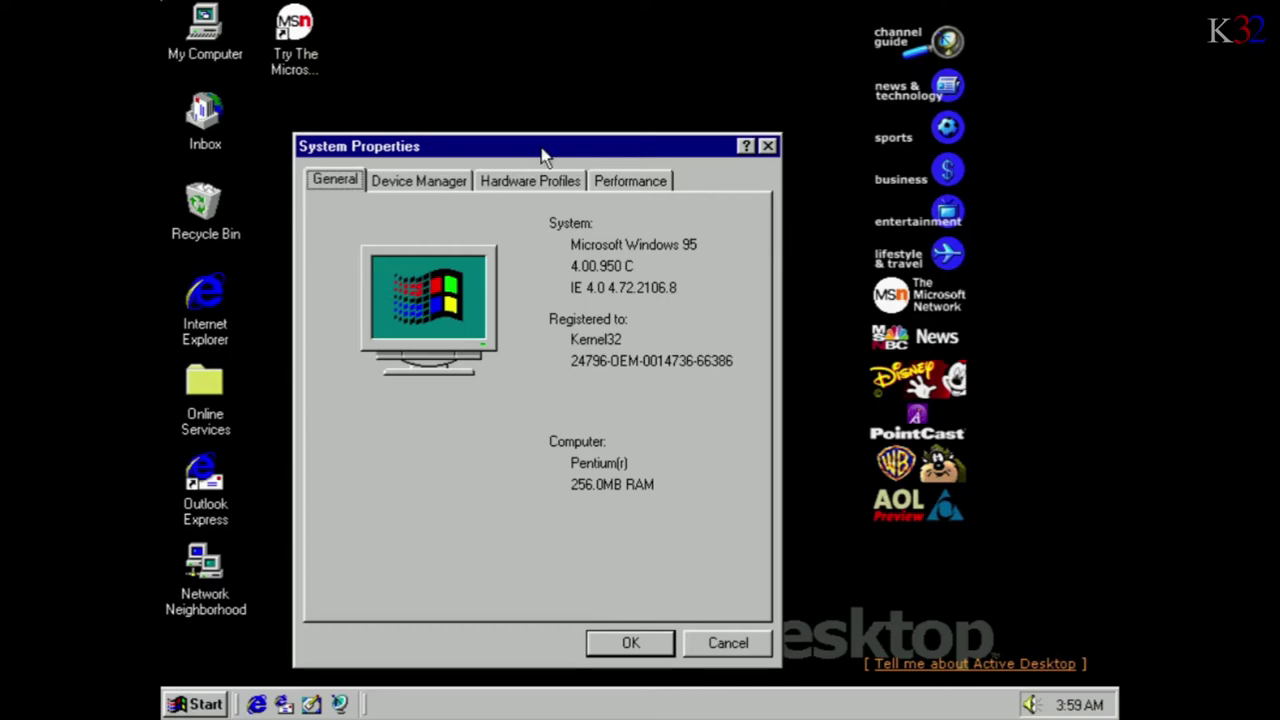
{"action": "left_click_drag", "start_coordinate": [530, 95], "coordinate": [485, 67]}
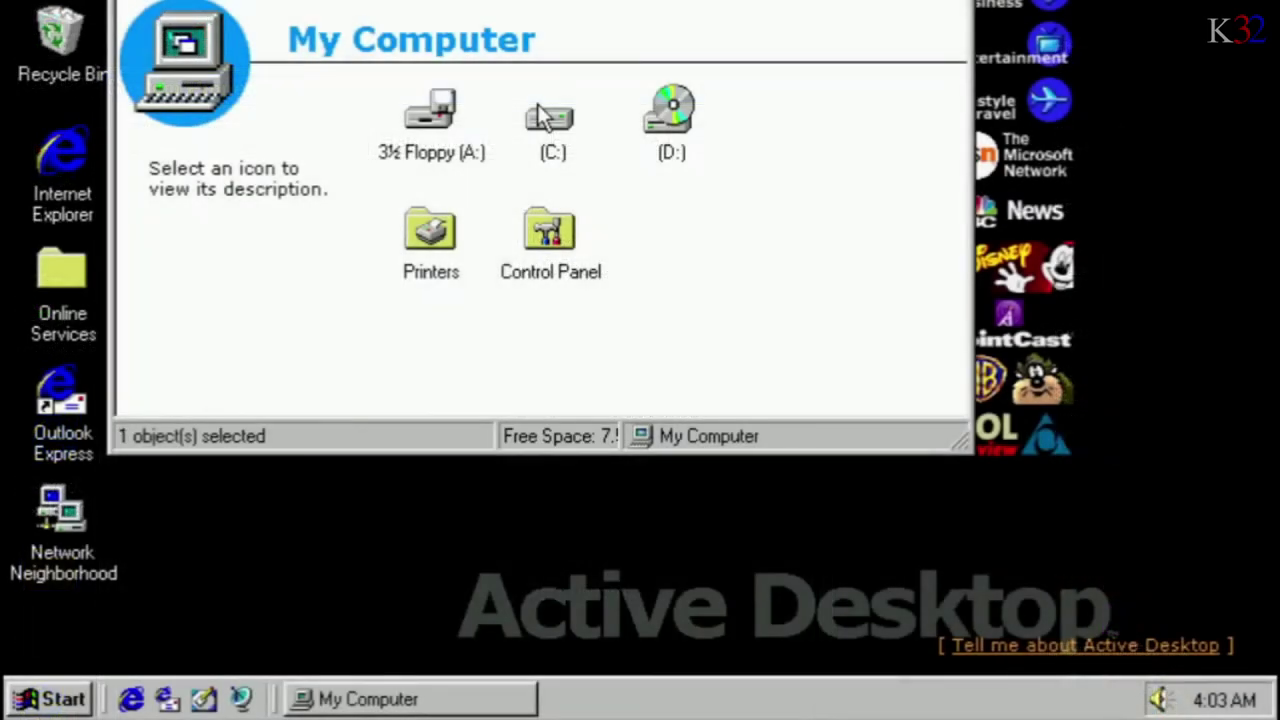
- Open the properties of drive C:
{"action": "left_click", "coordinate": [537, 112]}
{"action": "right_click", "coordinate": [537, 108]}
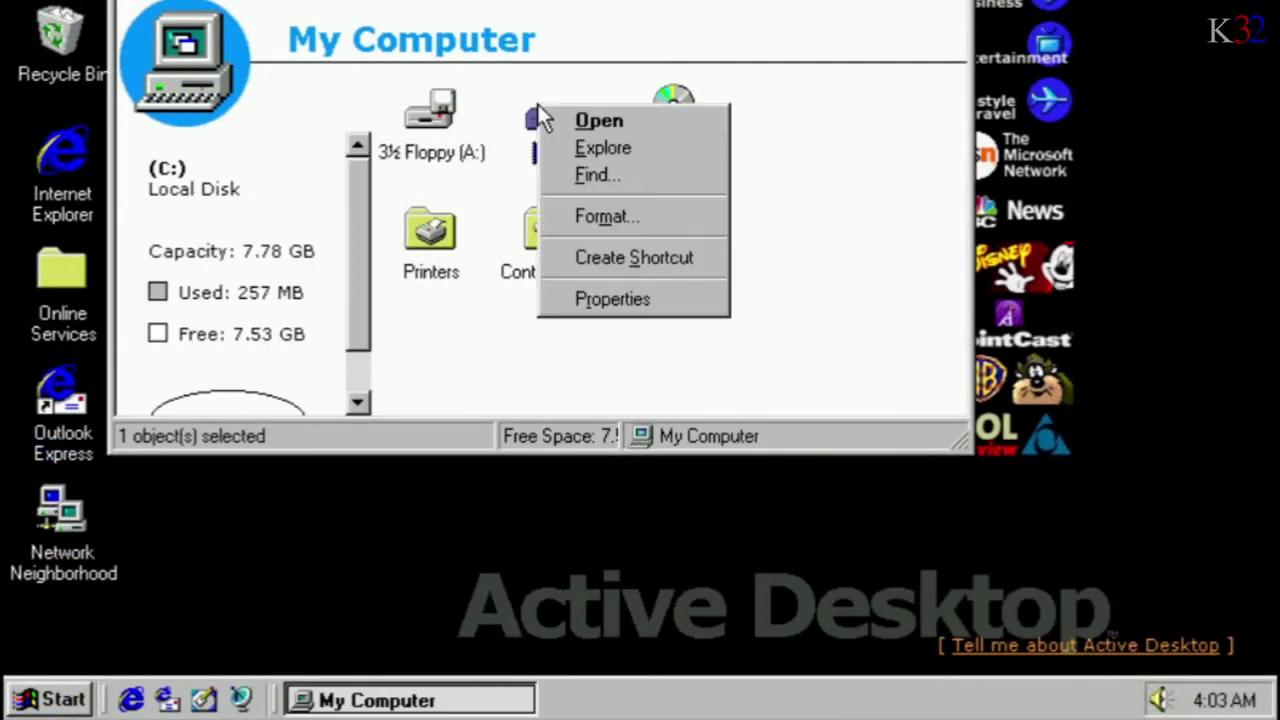
{"action": "left_click", "coordinate": [606, 300]}
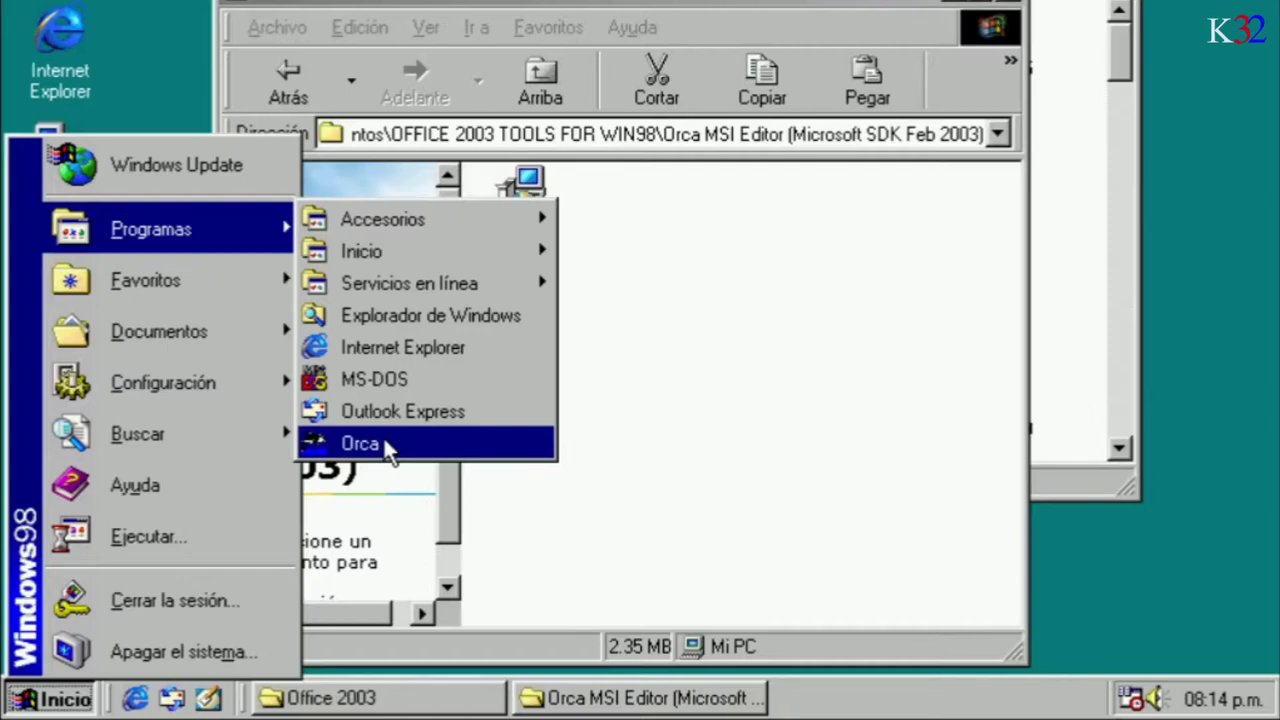
- Launch Orca and open Copy of PROPLUS from the officeXP edit folder with Edit with Orca
{"action": "left_click", "coordinate": [386, 444]}
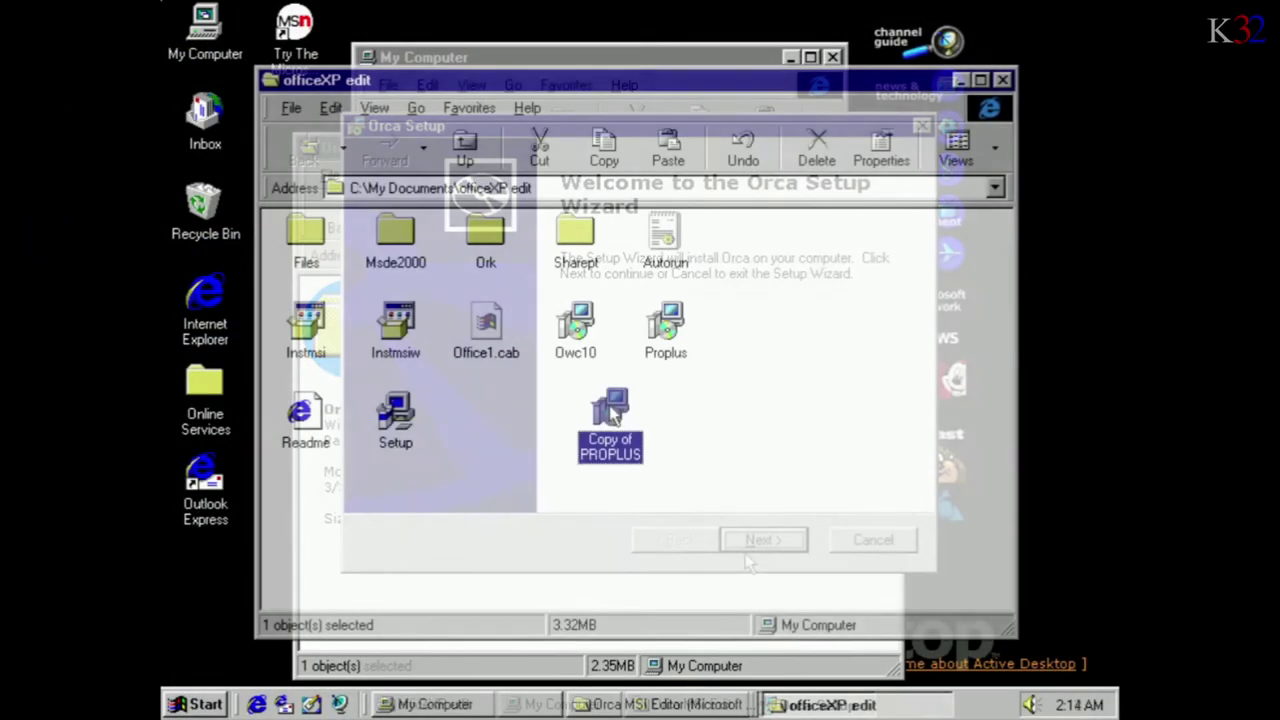
{"action": "right_click", "coordinate": [610, 413]}
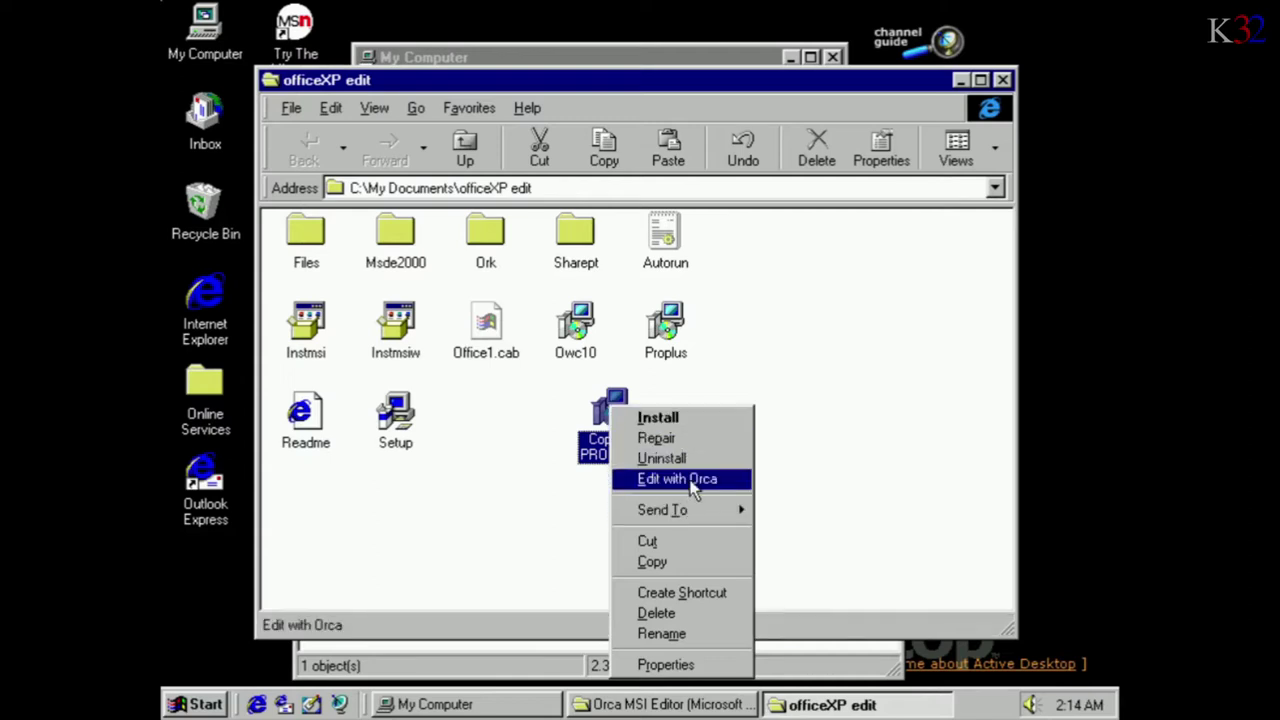
{"action": "left_click", "coordinate": [695, 481]}
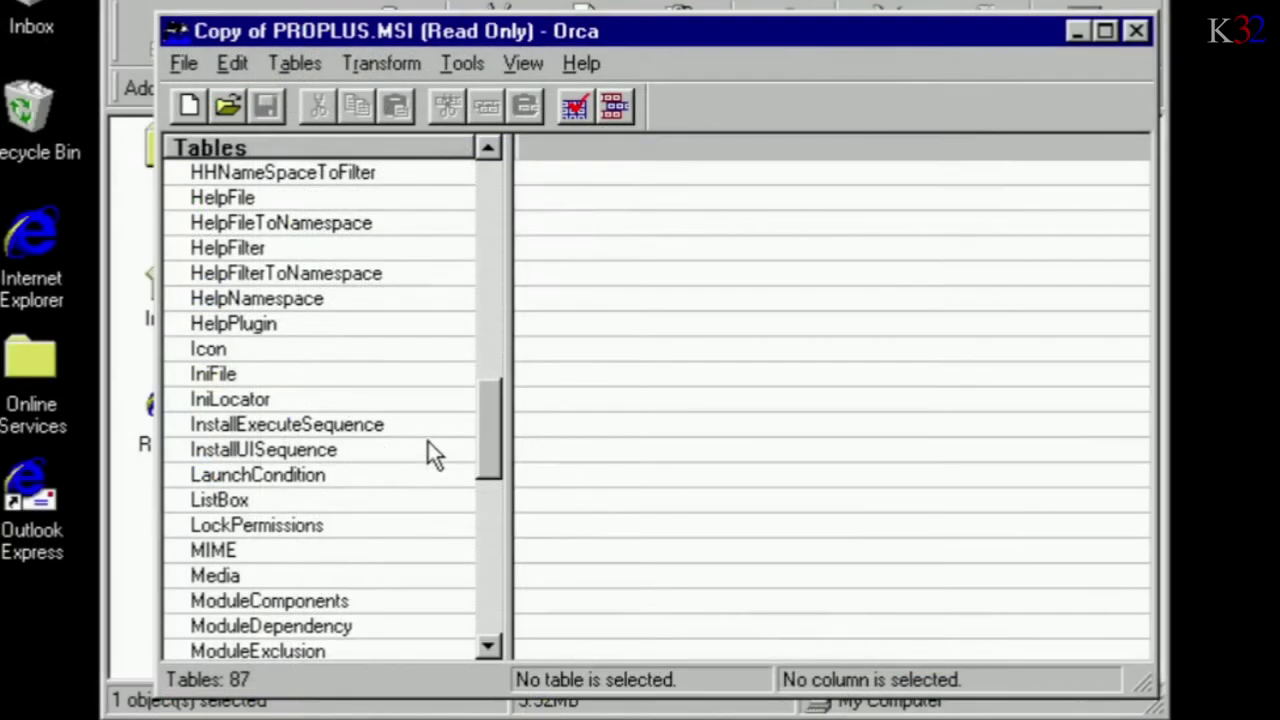
- Show the InstallExecuteSequence table of Copy of PROPLUS.MSI and scroll through its actions
{"action": "left_click", "coordinate": [424, 428]}
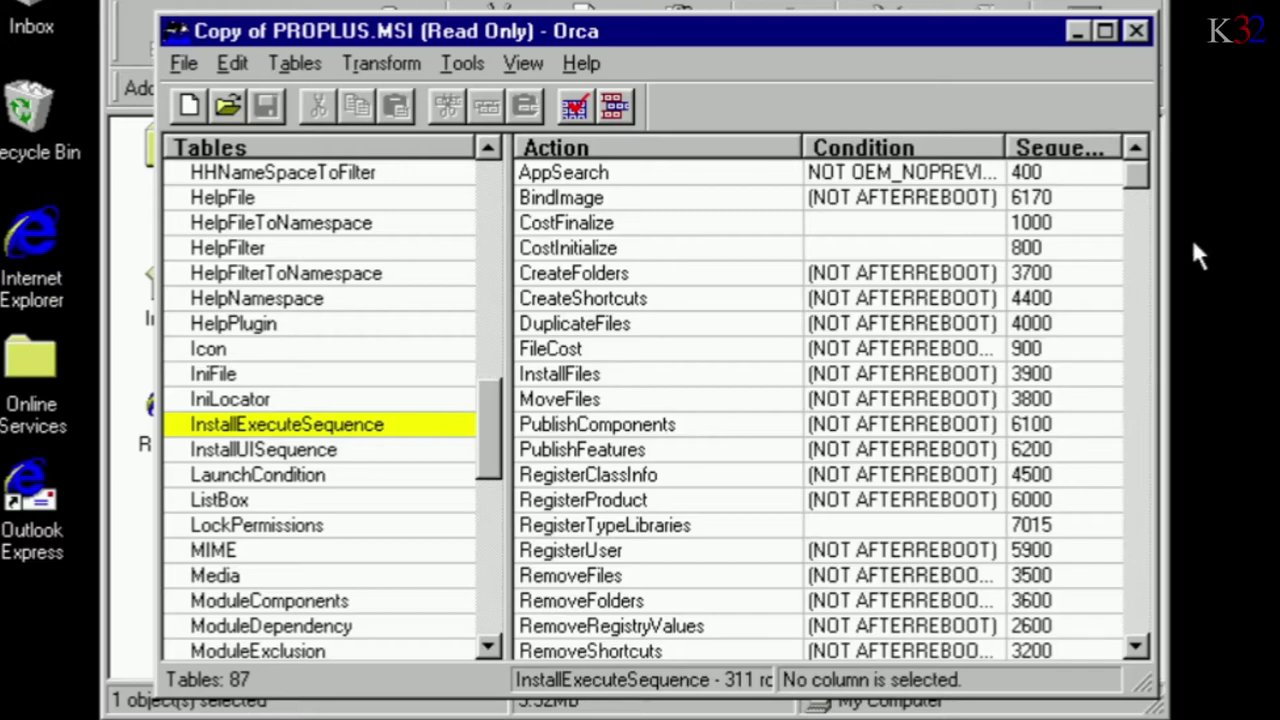
{"action": "left_click_drag", "start_coordinate": [1140, 176], "coordinate": [1140, 373]}
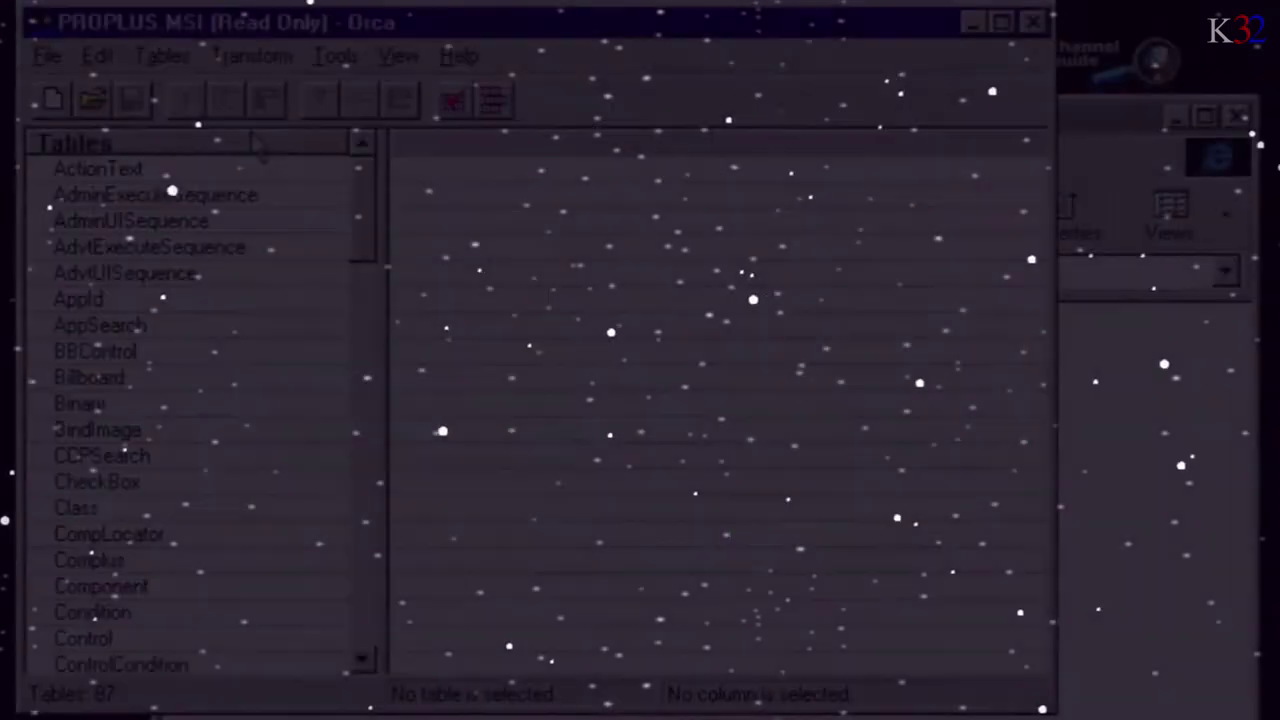
- Start a new transform on PROPLUS.MSI and save it as 'proplus transform'
{"action": "left_click", "coordinate": [245, 55]}
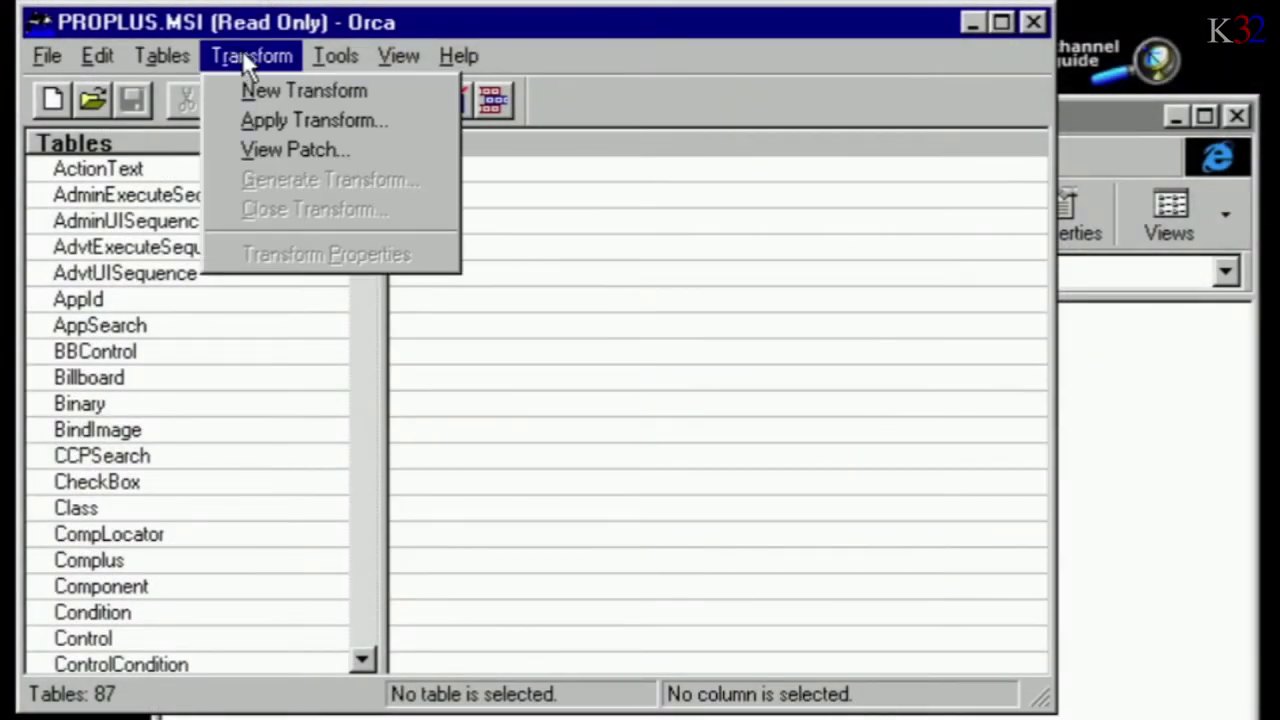
{"action": "left_click", "coordinate": [285, 98]}
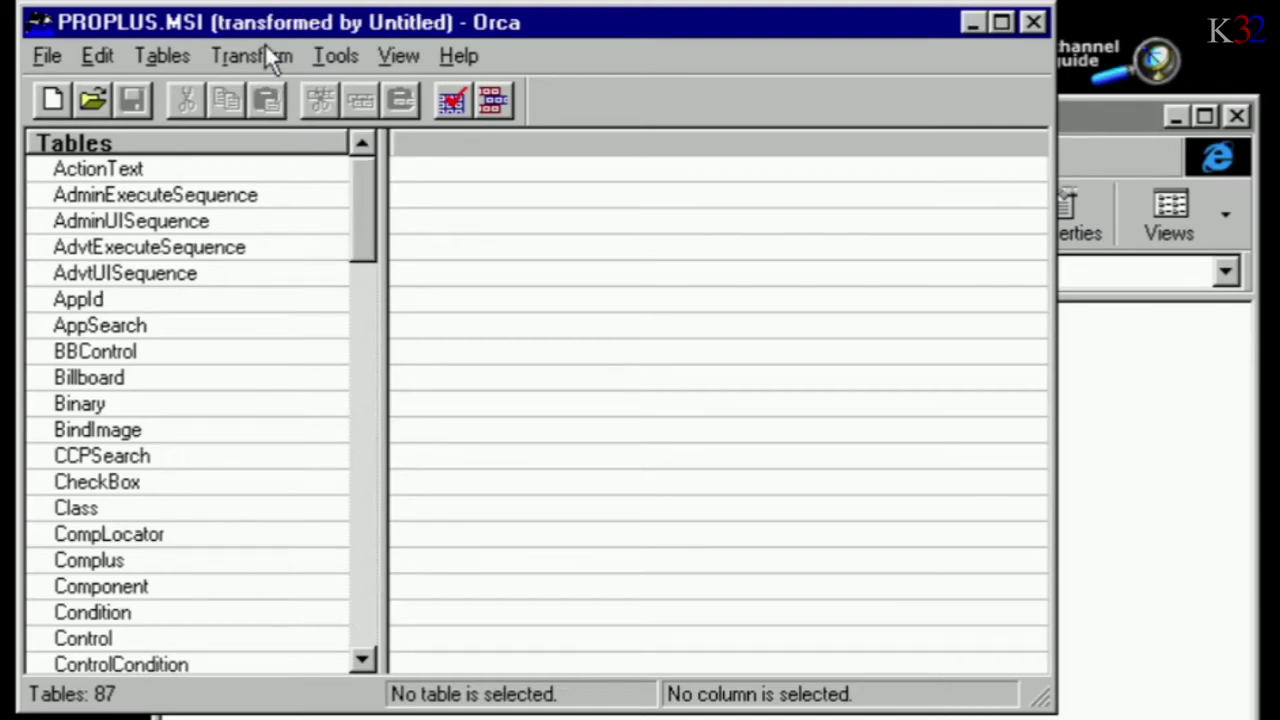
{"action": "left_click", "coordinate": [264, 58]}
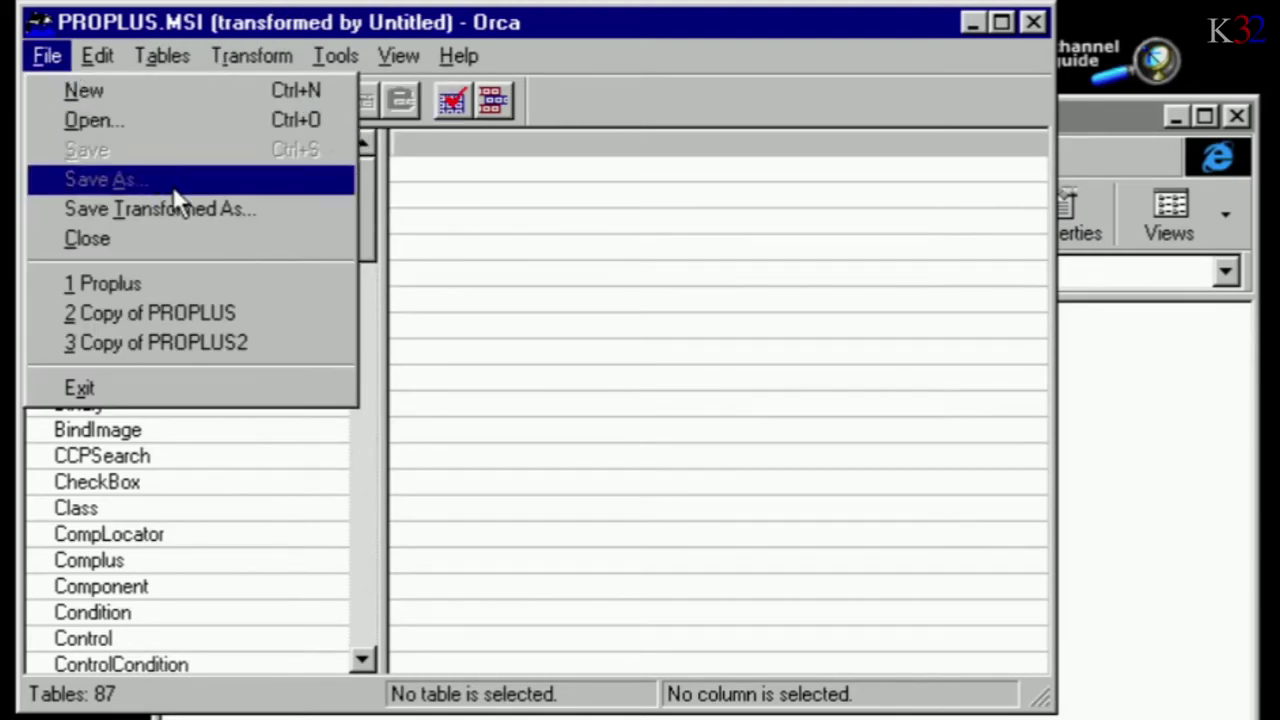
{"action": "left_click", "coordinate": [173, 180]}
{"action": "type", "text": "proplus tra"}
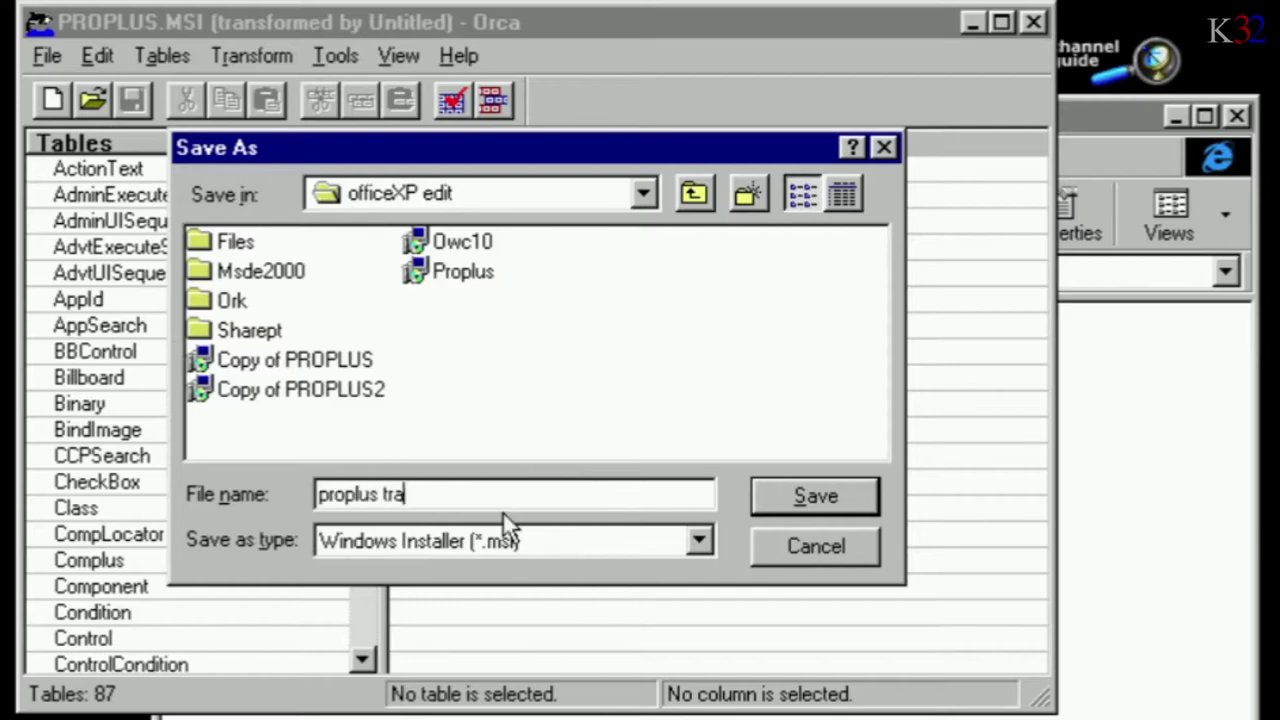
{"action": "type", "text": "nsform"}
{"action": "key", "text": "Return"}
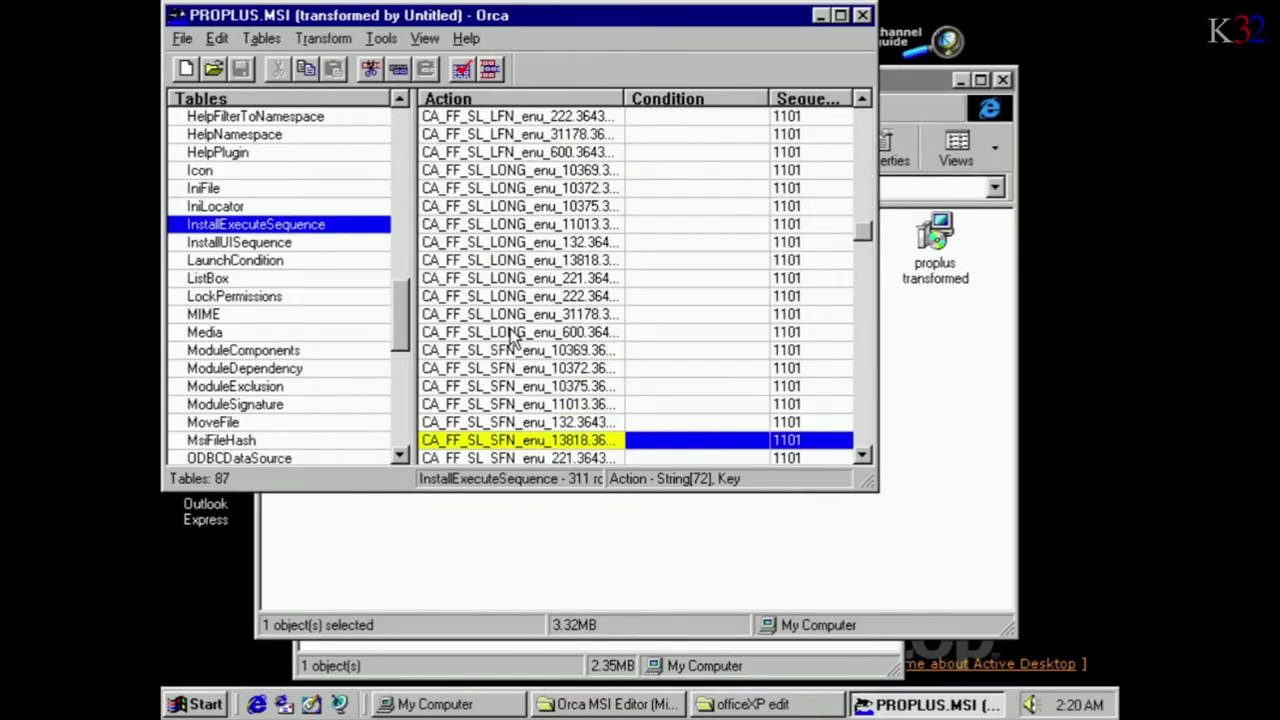
{"action": "key", "text": "Down"}
{"action": "key", "text": "Down"}
{"action": "key", "text": "Down"}
{"action": "key", "text": "Down"}
{"action": "key", "text": "Down"}
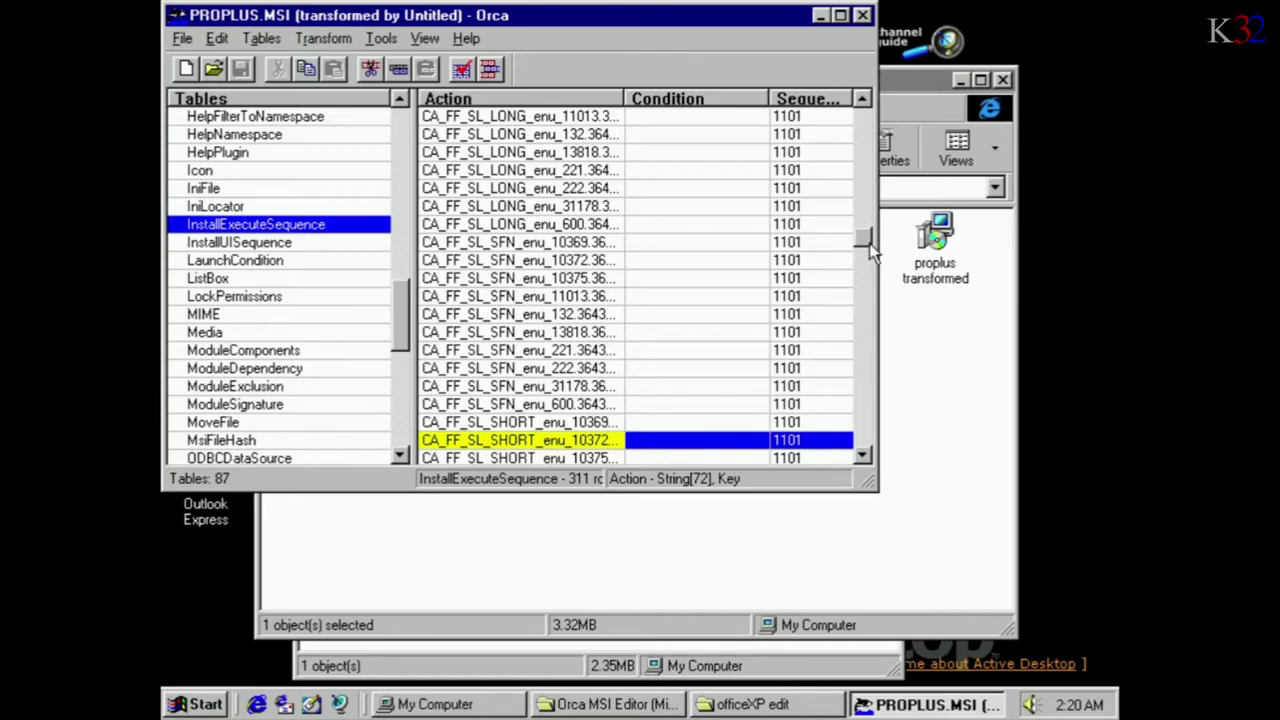
- Delete the CheckOSandSPAction row from the InstallUISequence table
{"action": "left_click", "coordinate": [338, 244]}
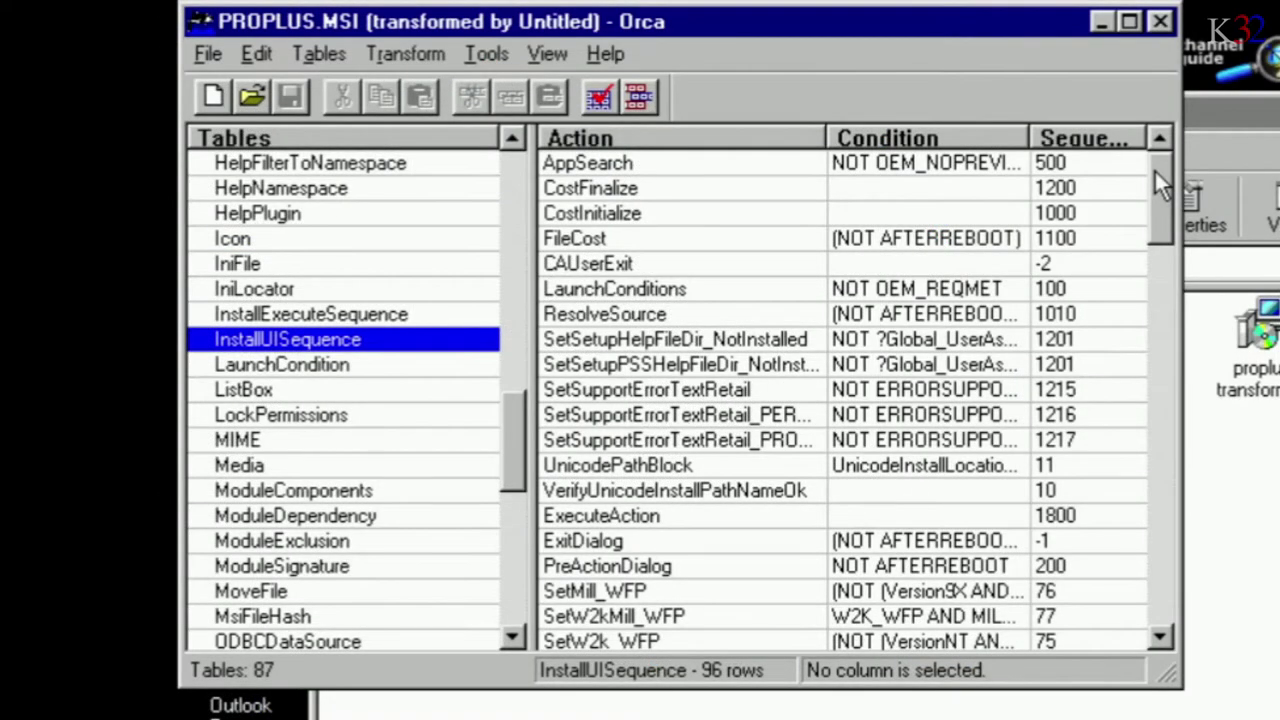
{"action": "mouse_move", "coordinate": [1154, 169]}
{"action": "left_mouse_down"}
{"action": "mouse_move", "coordinate": [1122, 242]}
{"action": "mouse_move", "coordinate": [1122, 289]}
{"action": "left_mouse_up"}
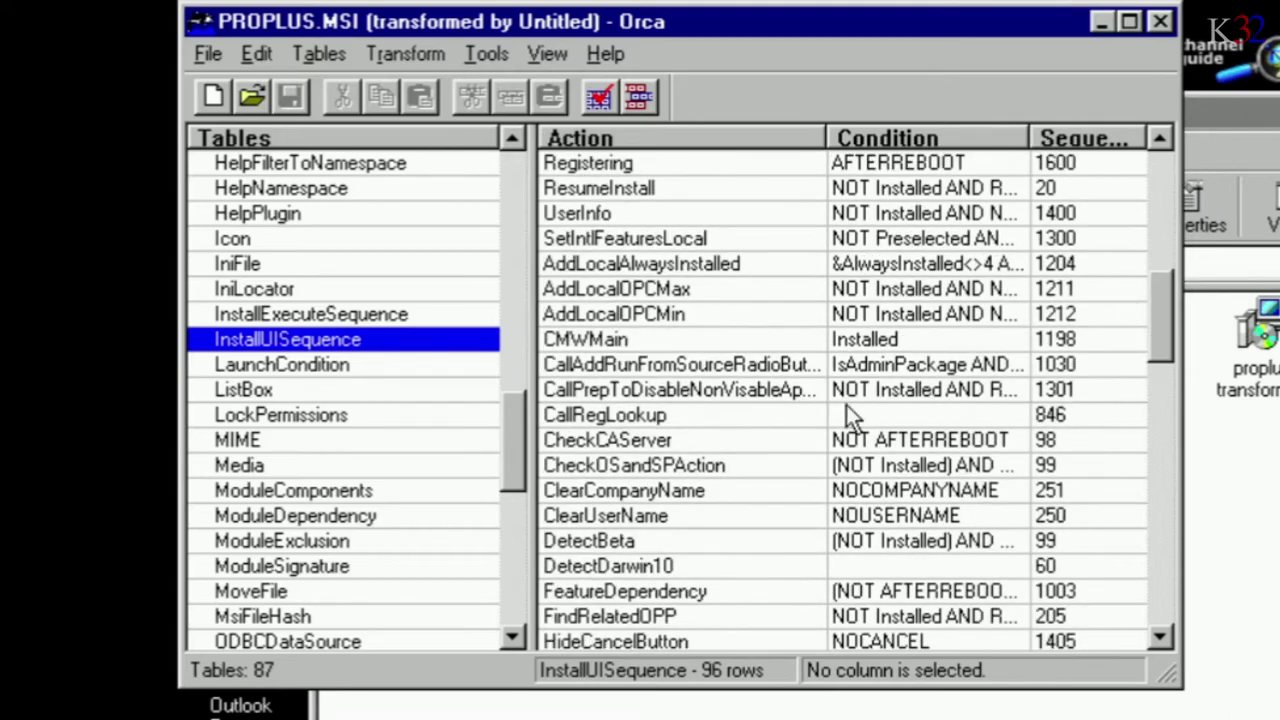
{"action": "left_click", "coordinate": [728, 460]}
{"action": "key", "text": "Delete"}
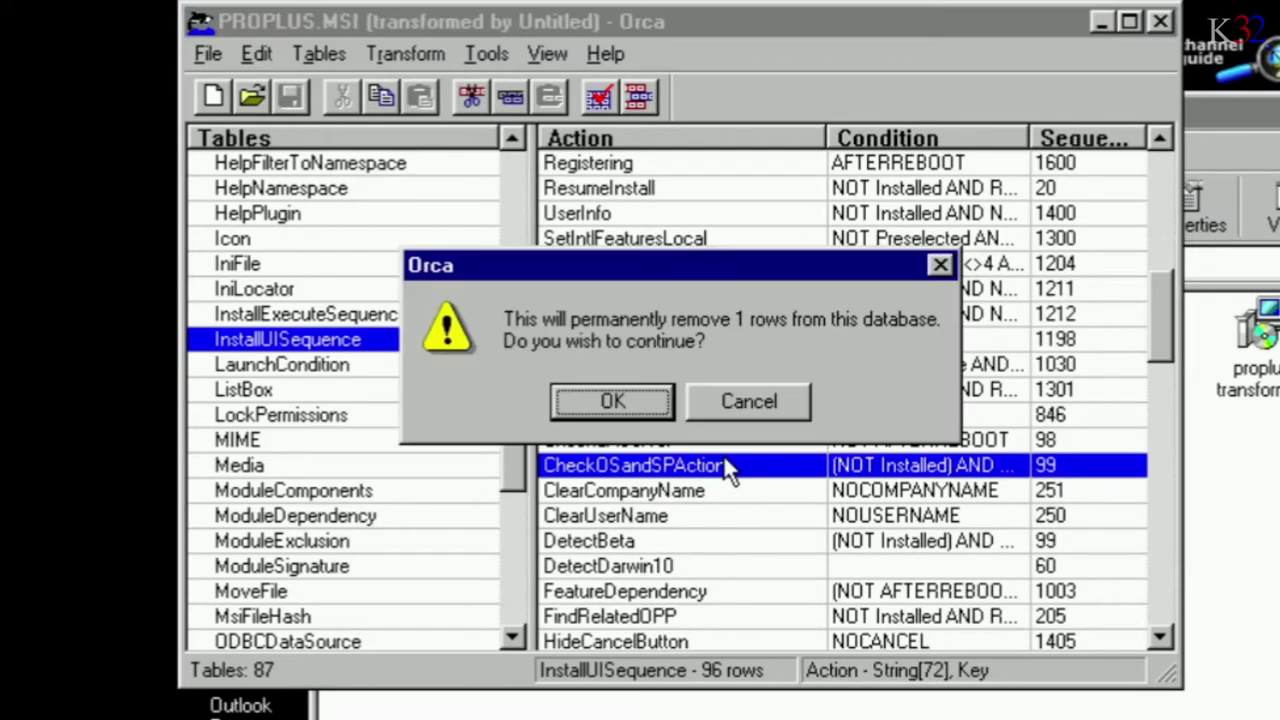
{"action": "key", "text": "Return"}
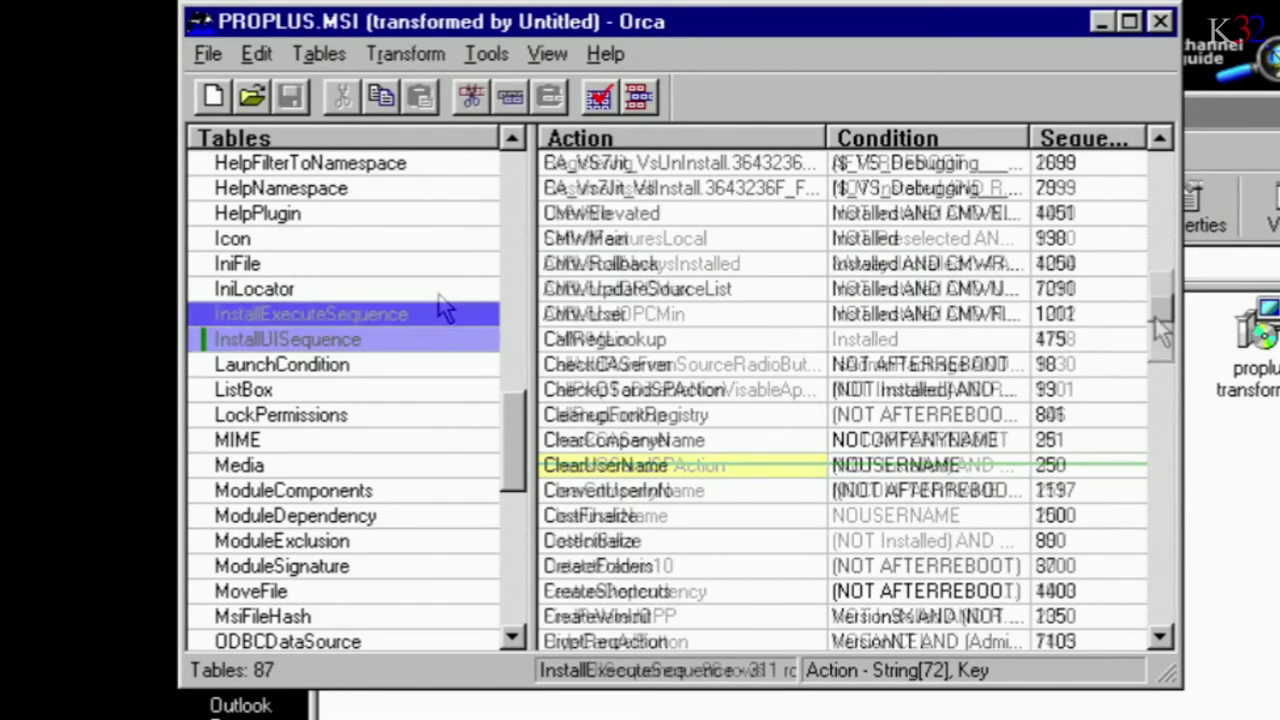
- Delete the CheckOSandSPAction row from the InstallExecuteSequence table as well
{"action": "left_click", "coordinate": [637, 389]}
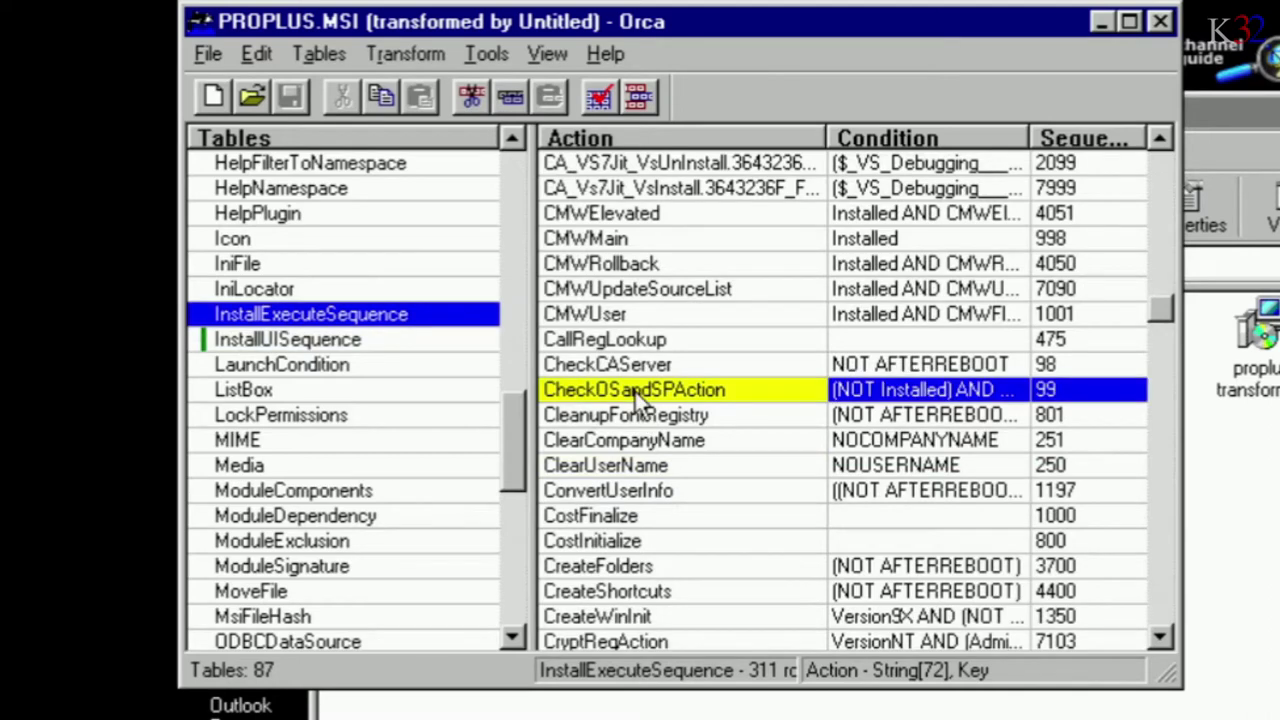
{"action": "key", "text": "Delete"}
{"action": "left_click", "coordinate": [635, 392]}
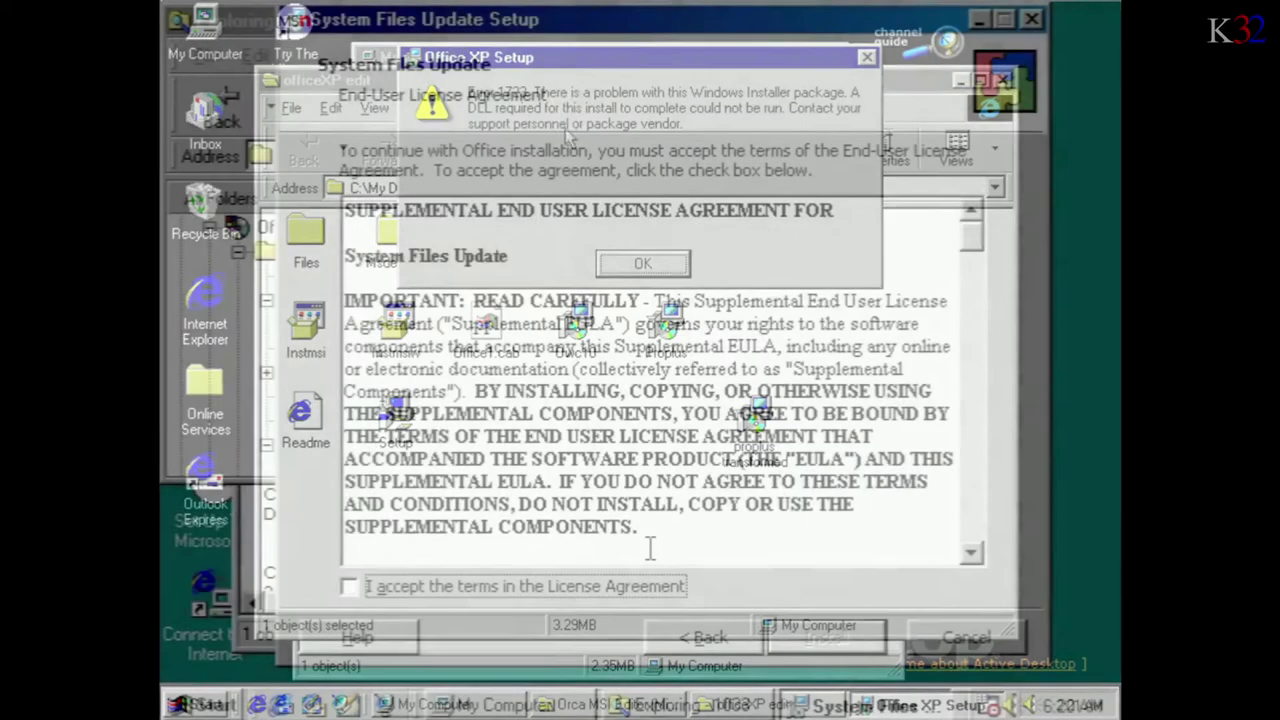
- Start installing the System Files Update
{"action": "left_click", "coordinate": [823, 636]}
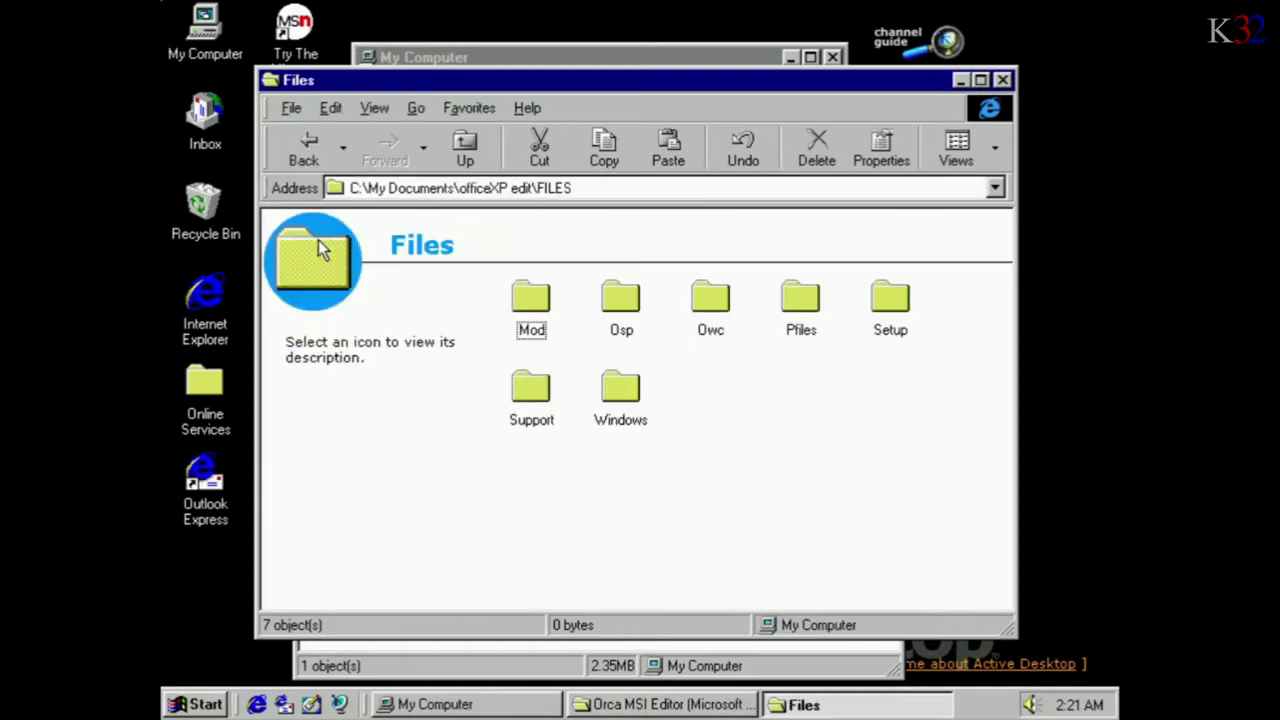
- Run Osp.msi from FILES\OSP\1033, then begin a new transform on it and show InstallUISequence
{"action": "double_click", "coordinate": [630, 299]}
{"action": "double_click", "coordinate": [528, 303]}
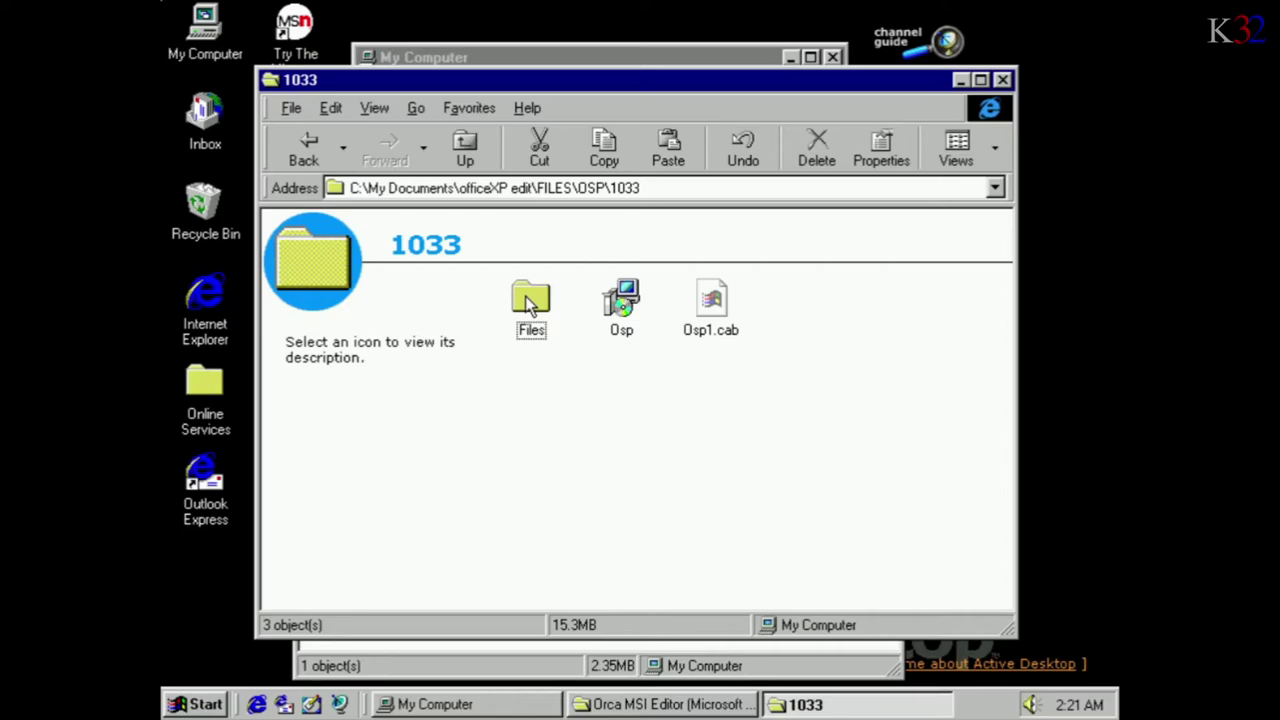
{"action": "double_click", "coordinate": [623, 303]}
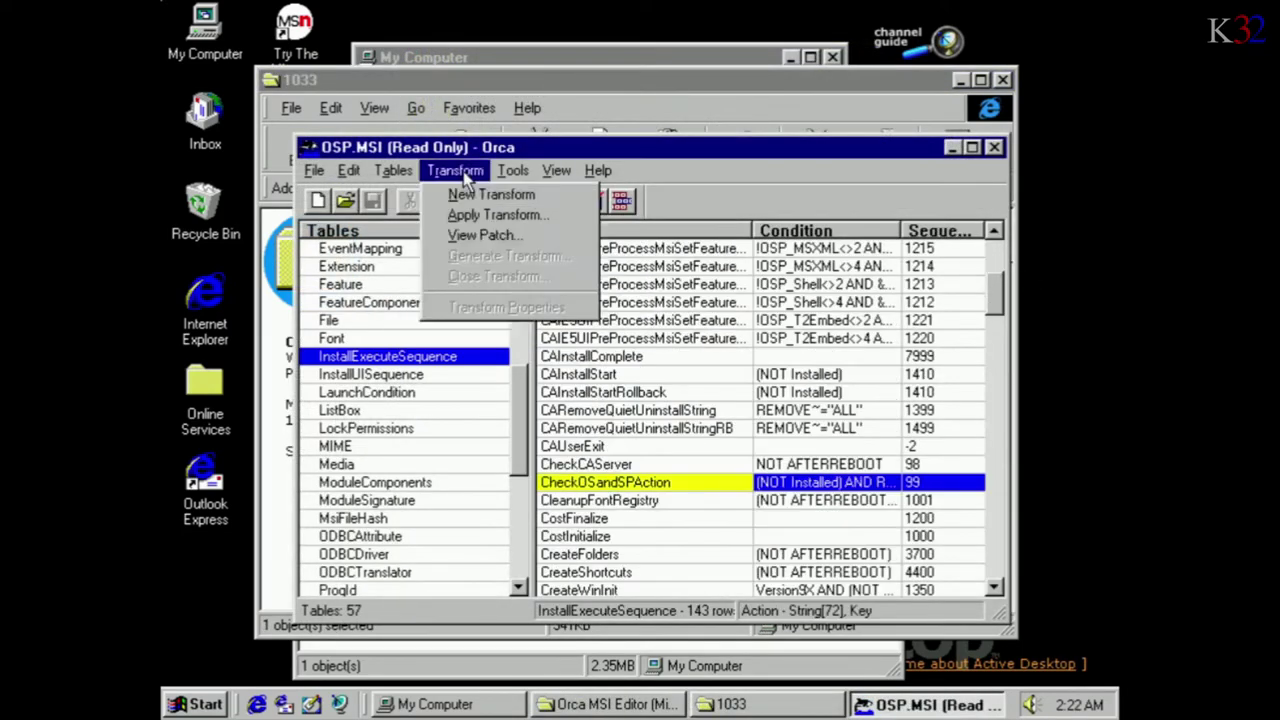
{"action": "left_click", "coordinate": [491, 194]}
{"action": "left_click", "coordinate": [371, 374]}
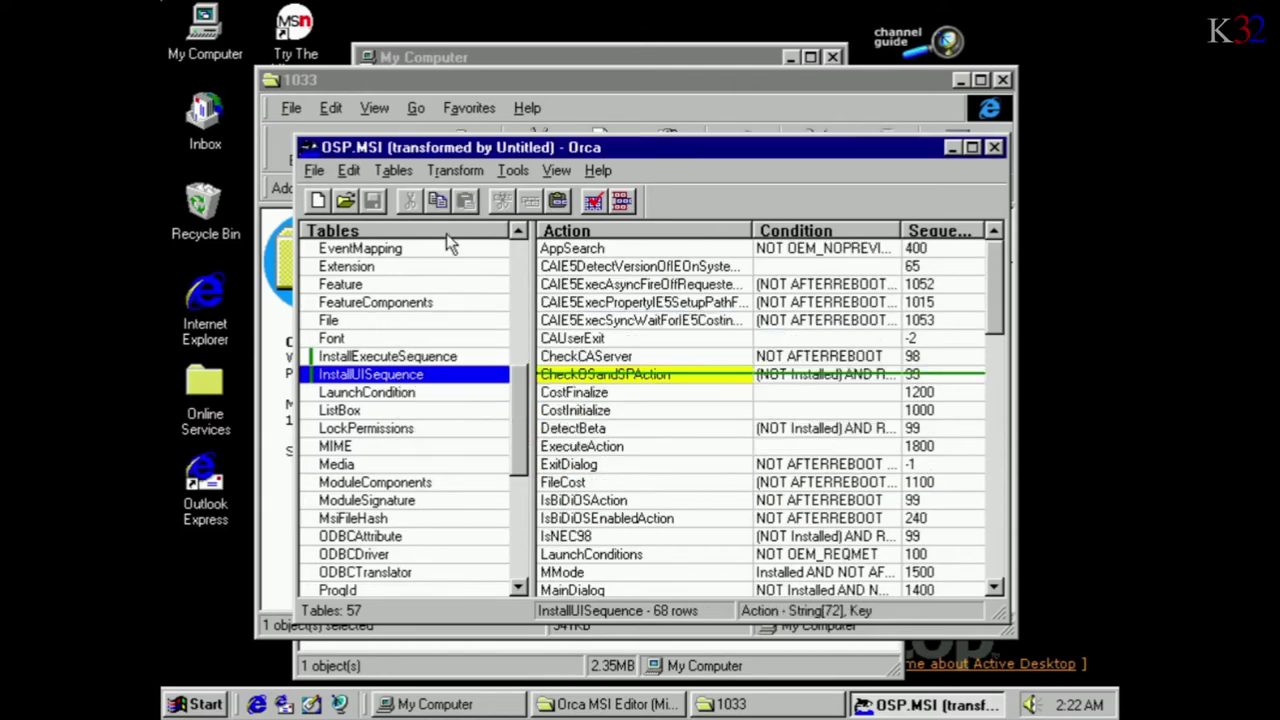
- Run the edited System Files Update setup, then launch the Office XP setup again
{"action": "double_click", "coordinate": [786, 307]}
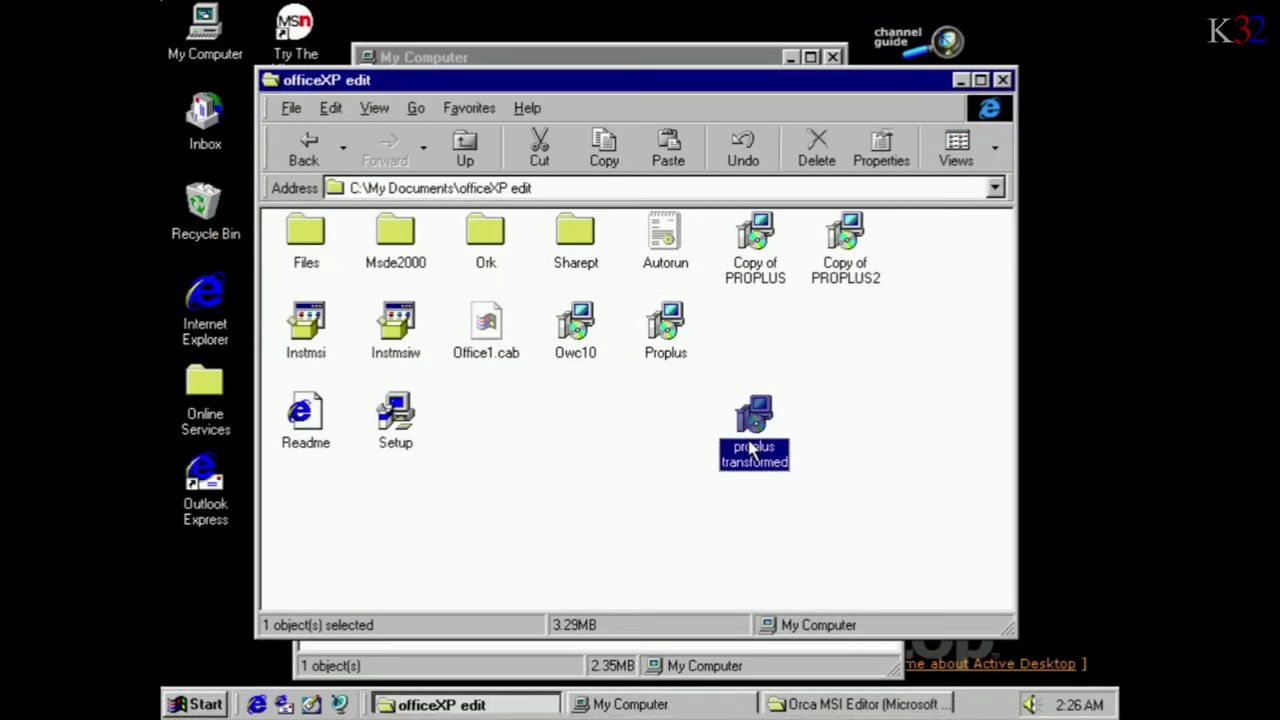
{"action": "double_click", "coordinate": [751, 450]}
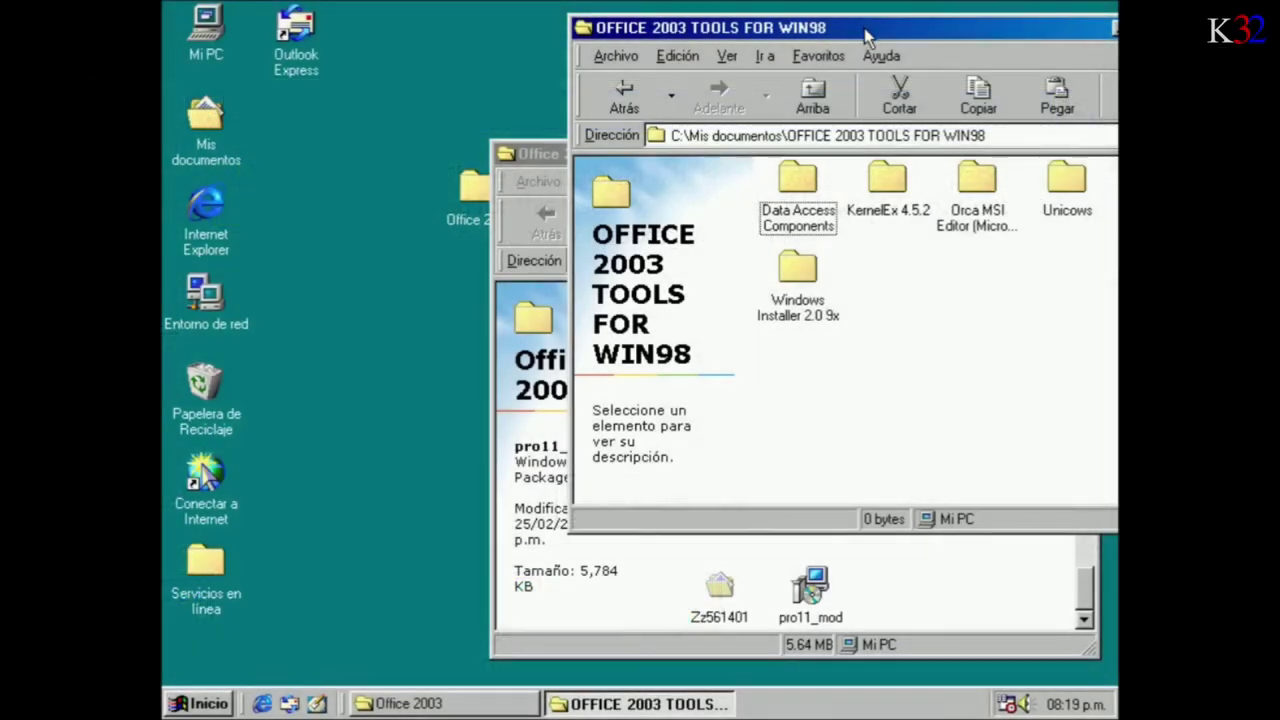
- Try to install KernelEx 4.5.2, which refuses Windows 95, then return to My Documents
{"action": "left_click_drag", "start_coordinate": [867, 36], "coordinate": [561, 51]}
{"action": "double_click", "coordinate": [580, 190]}
{"action": "double_click", "coordinate": [491, 189]}
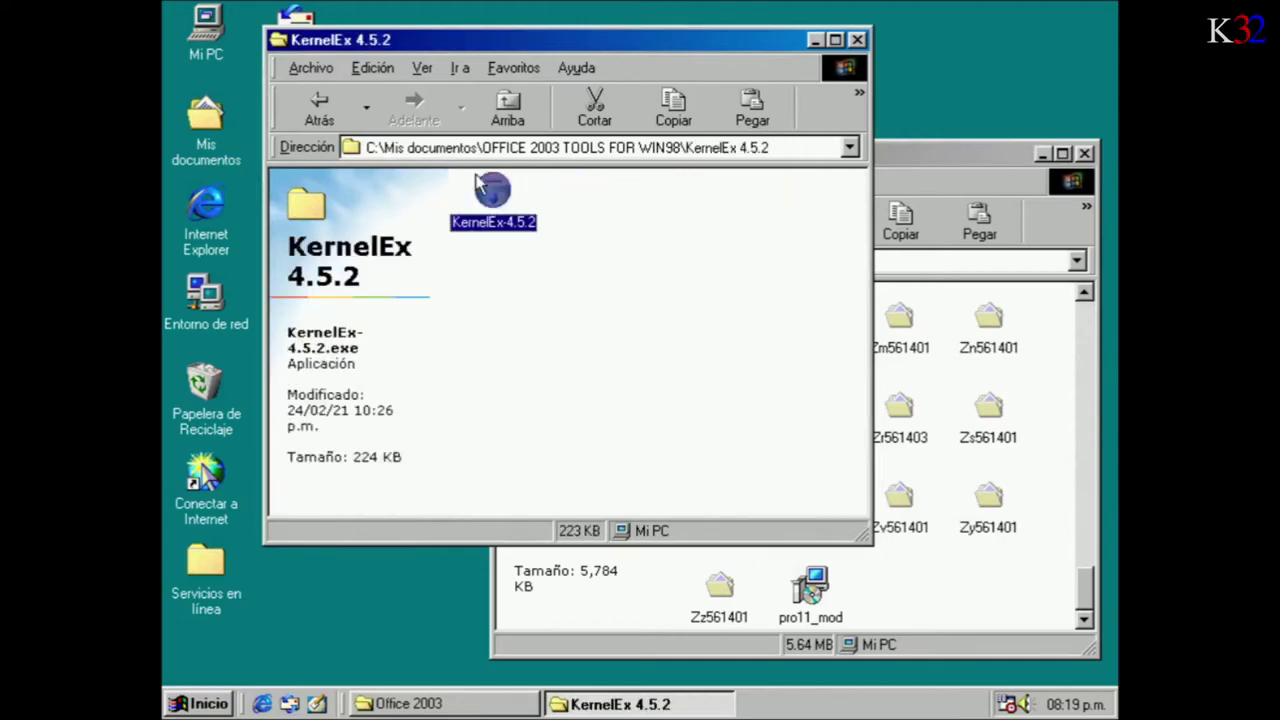
{"action": "left_click", "coordinate": [773, 543]}
{"action": "left_click", "coordinate": [773, 543]}
{"action": "left_click", "coordinate": [775, 543]}
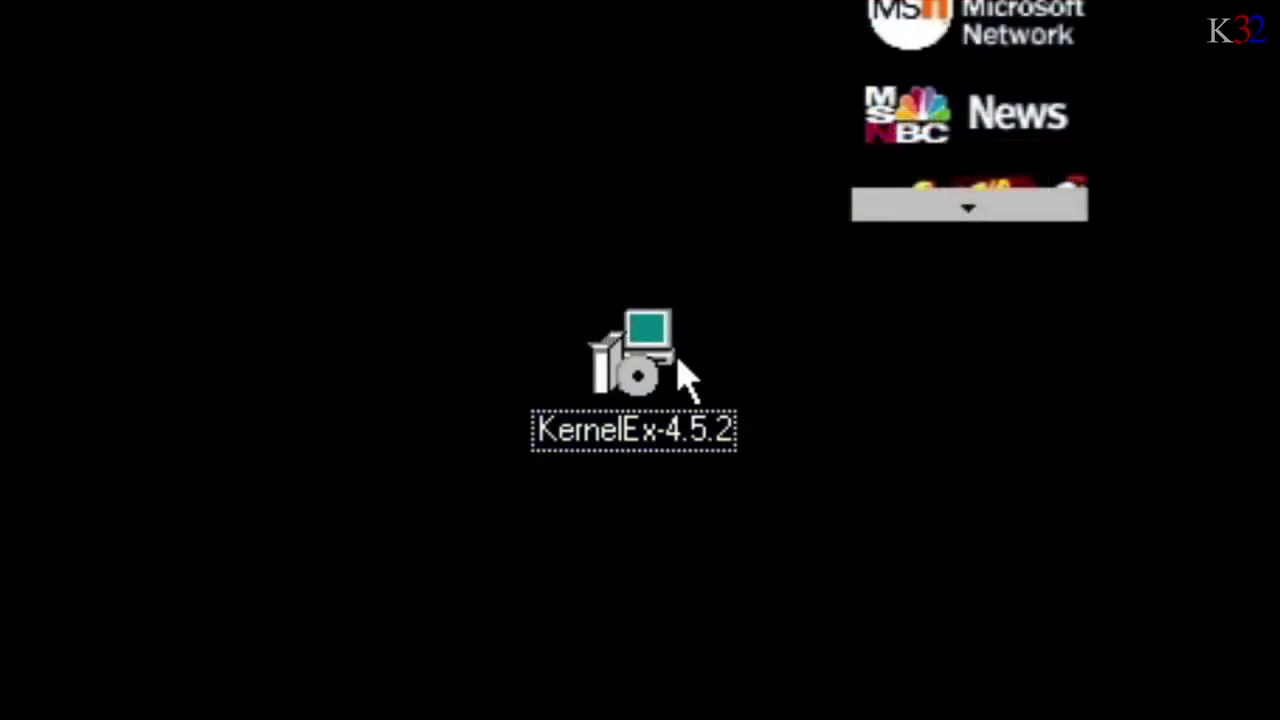
{"action": "double_click", "coordinate": [678, 358]}
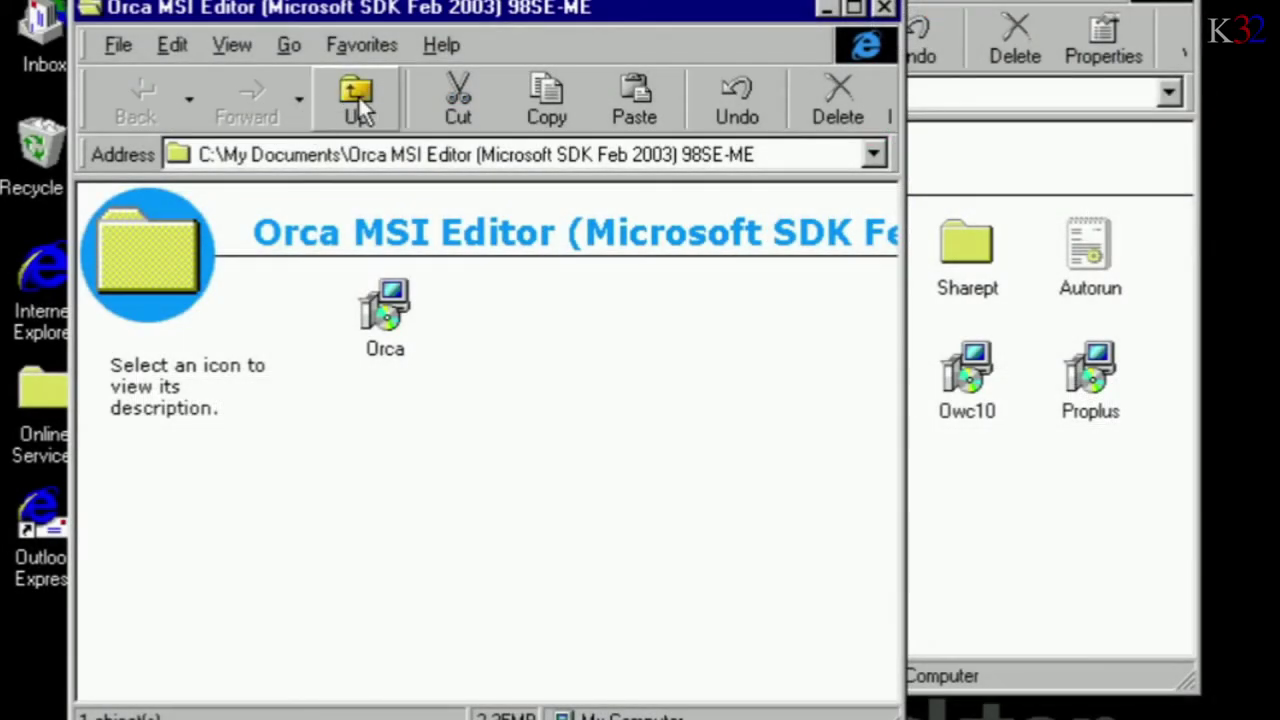
{"action": "left_click", "coordinate": [356, 100]}
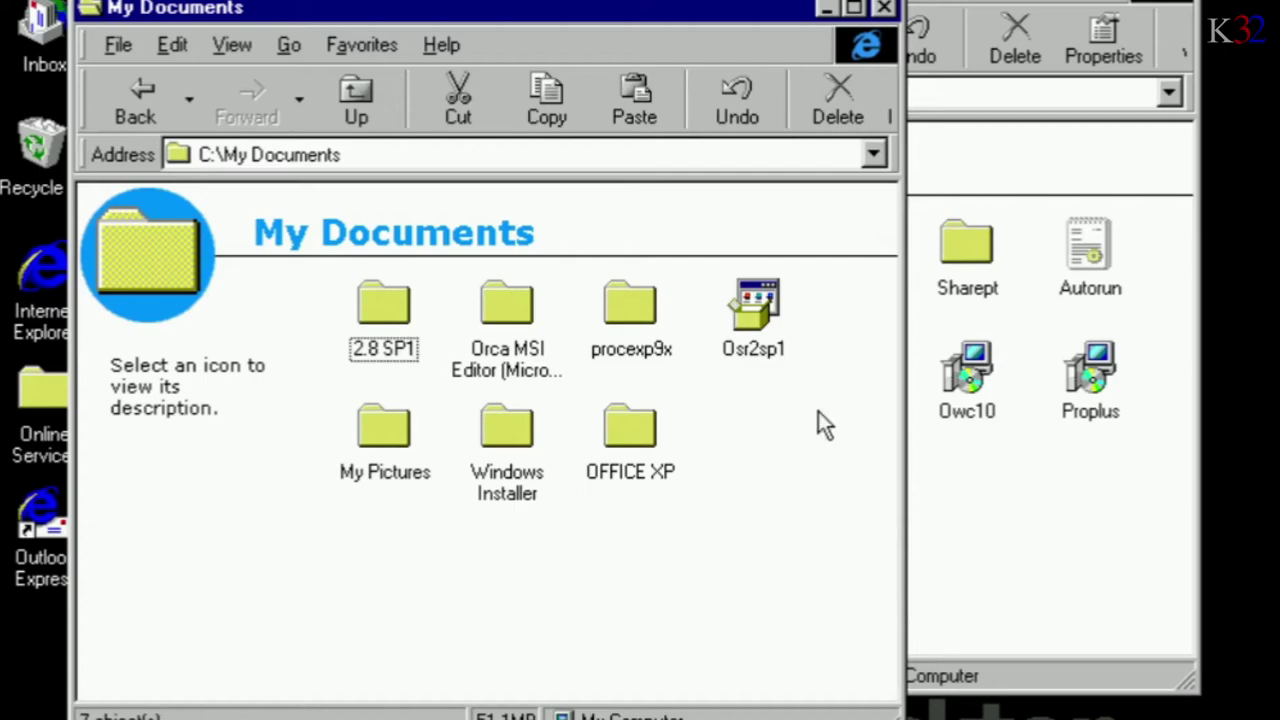
- Install Windows95 OSR2 Service Pack 1.05 with only Main Updates selected
{"action": "left_click", "coordinate": [737, 323]}
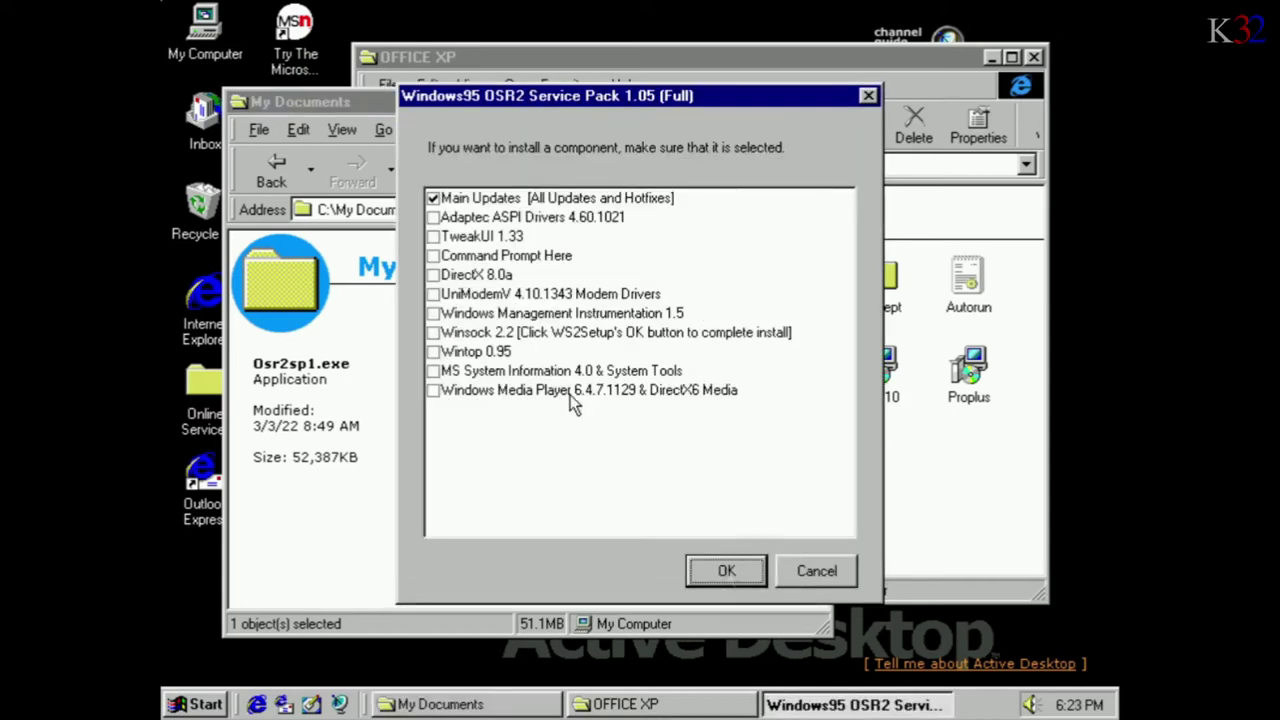
{"action": "left_click", "coordinate": [727, 572]}
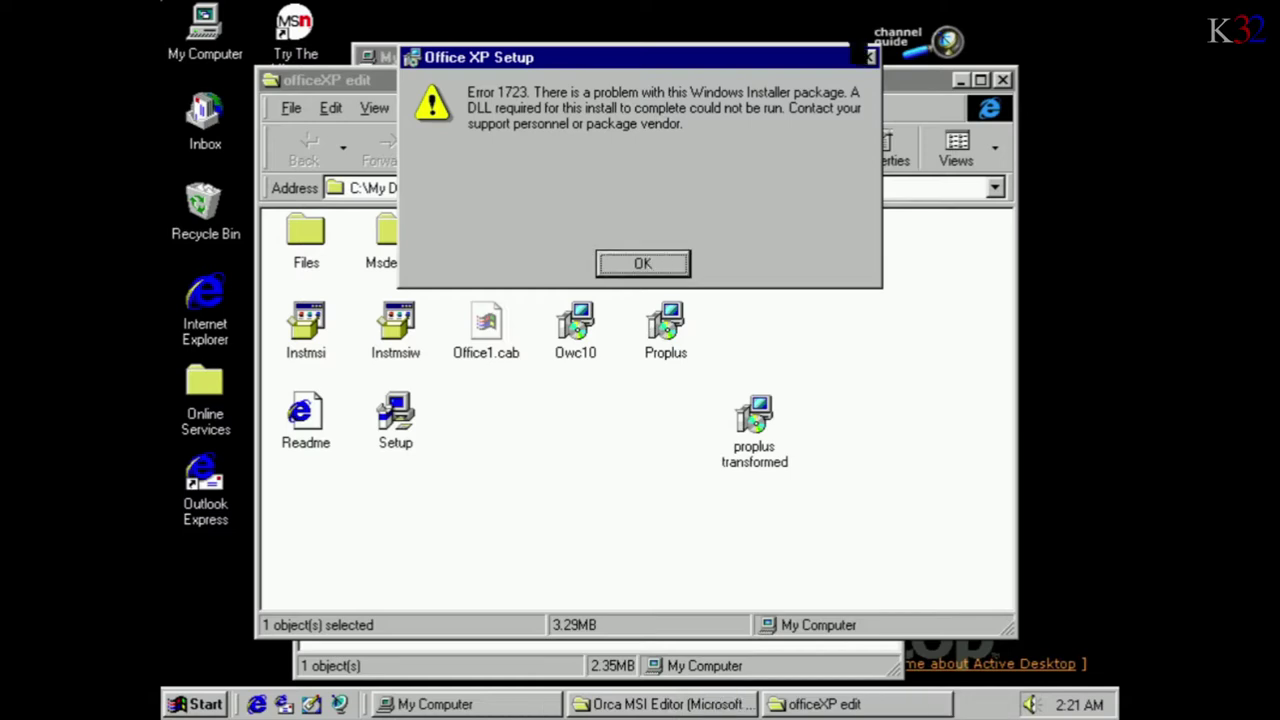
- Dismiss the Error 1723 and 'Installation ended prematurely' messages
{"action": "left_click", "coordinate": [645, 264]}
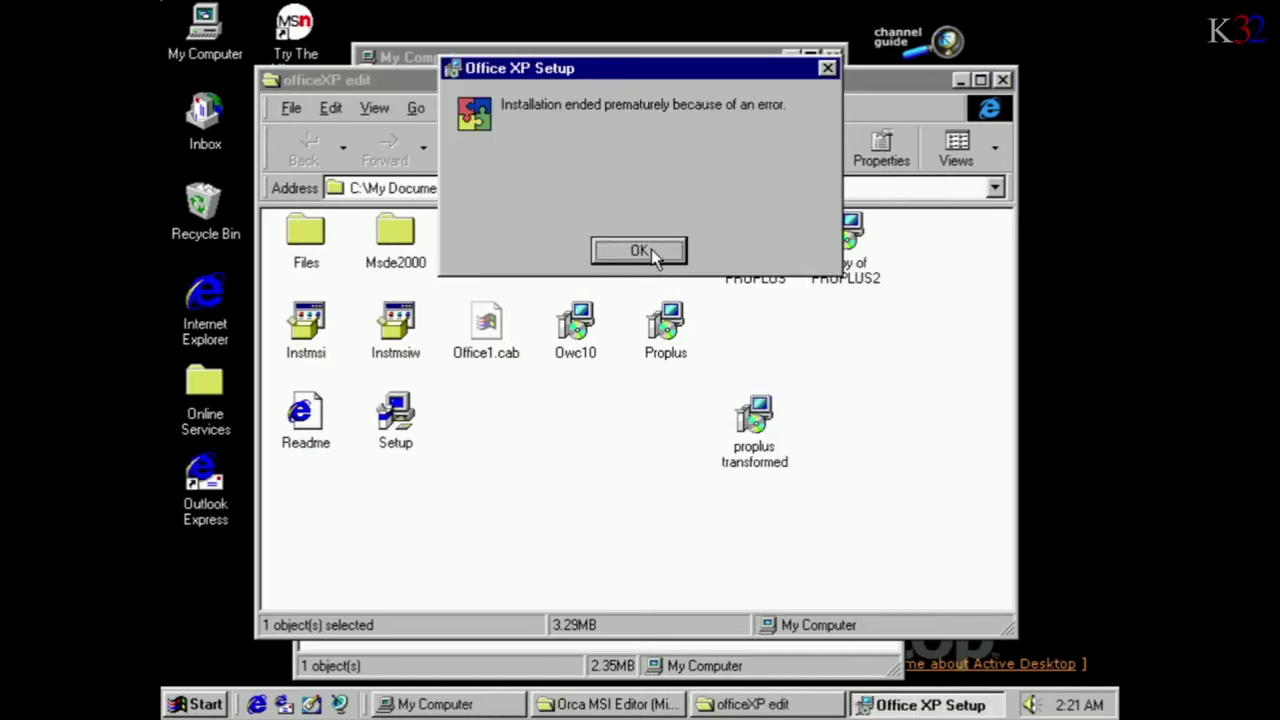
{"action": "left_click", "coordinate": [653, 256]}
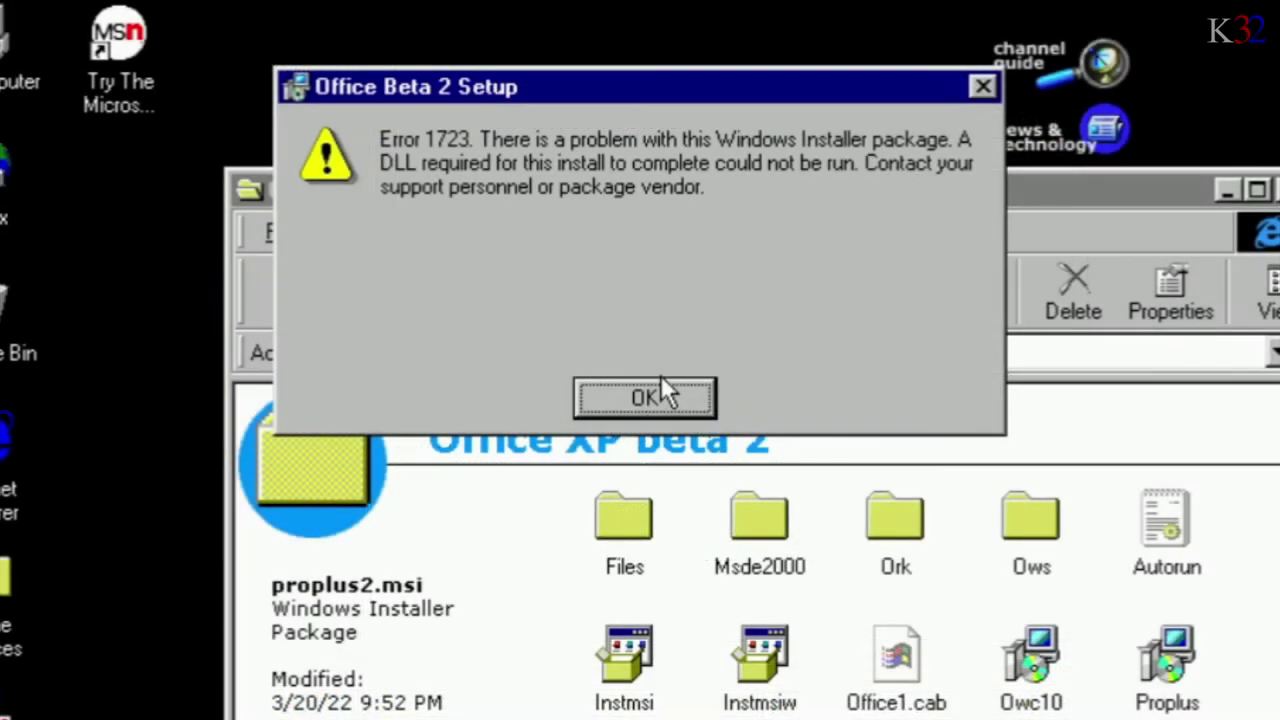
- Dismiss the Office Beta 2 Setup Error 1723 dialog
{"action": "left_click", "coordinate": [646, 396]}
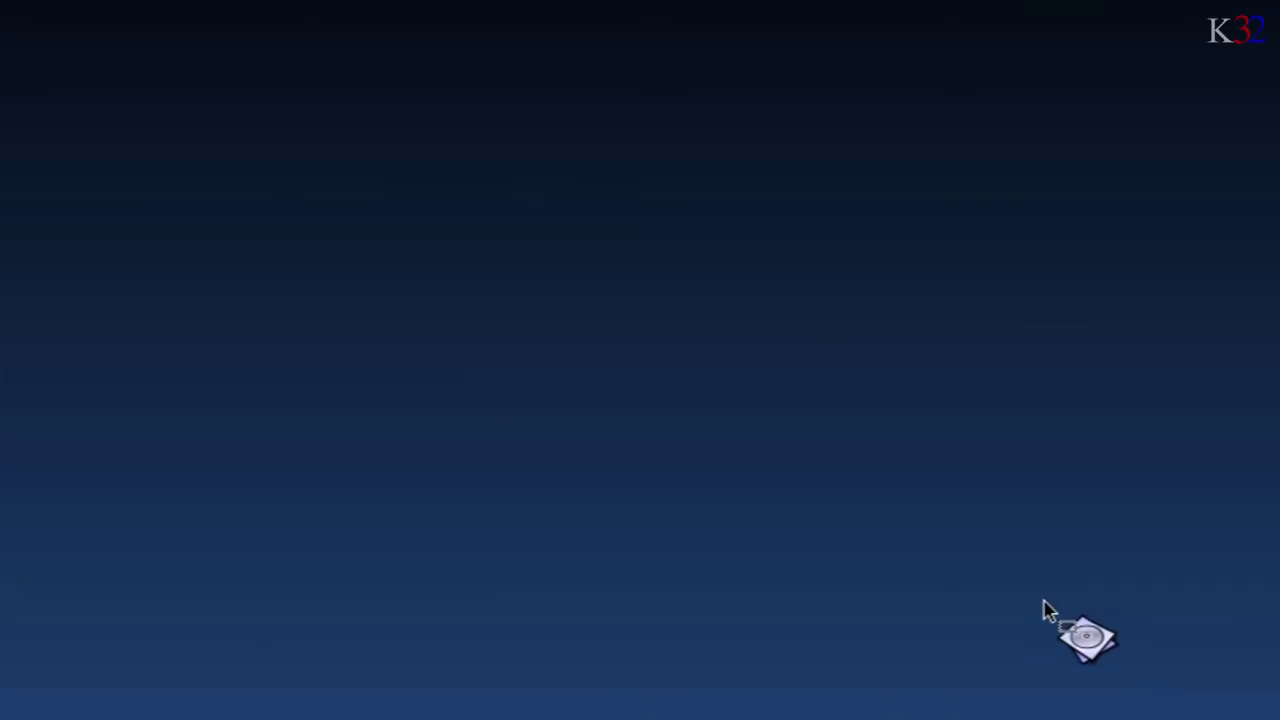
- Place the Program Disc.iso image on the desktop beside PCem
{"action": "mouse_move", "coordinate": [1043, 604]}
{"action": "left_mouse_down"}
{"action": "mouse_move", "coordinate": [851, 472]}
{"action": "mouse_move", "coordinate": [675, 322]}
{"action": "left_mouse_up"}
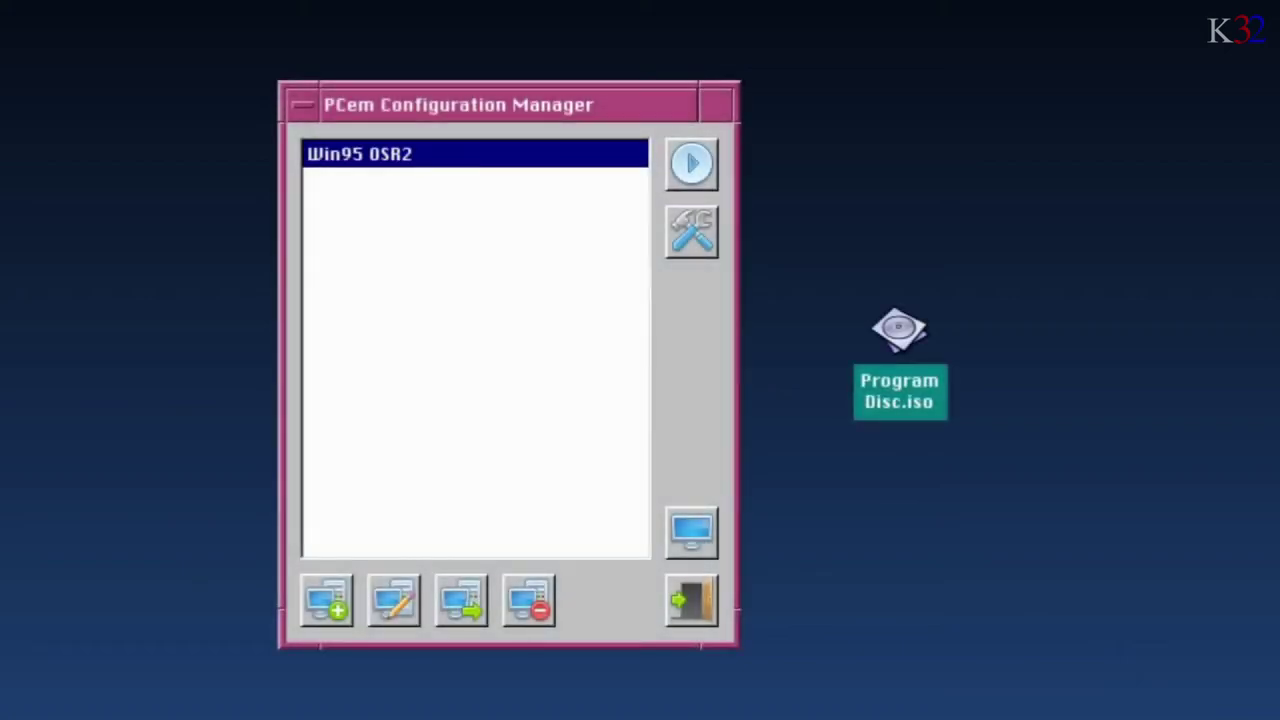
- Begin a new machine configuration in PCem Configuration Manager
{"action": "left_click", "coordinate": [336, 604]}
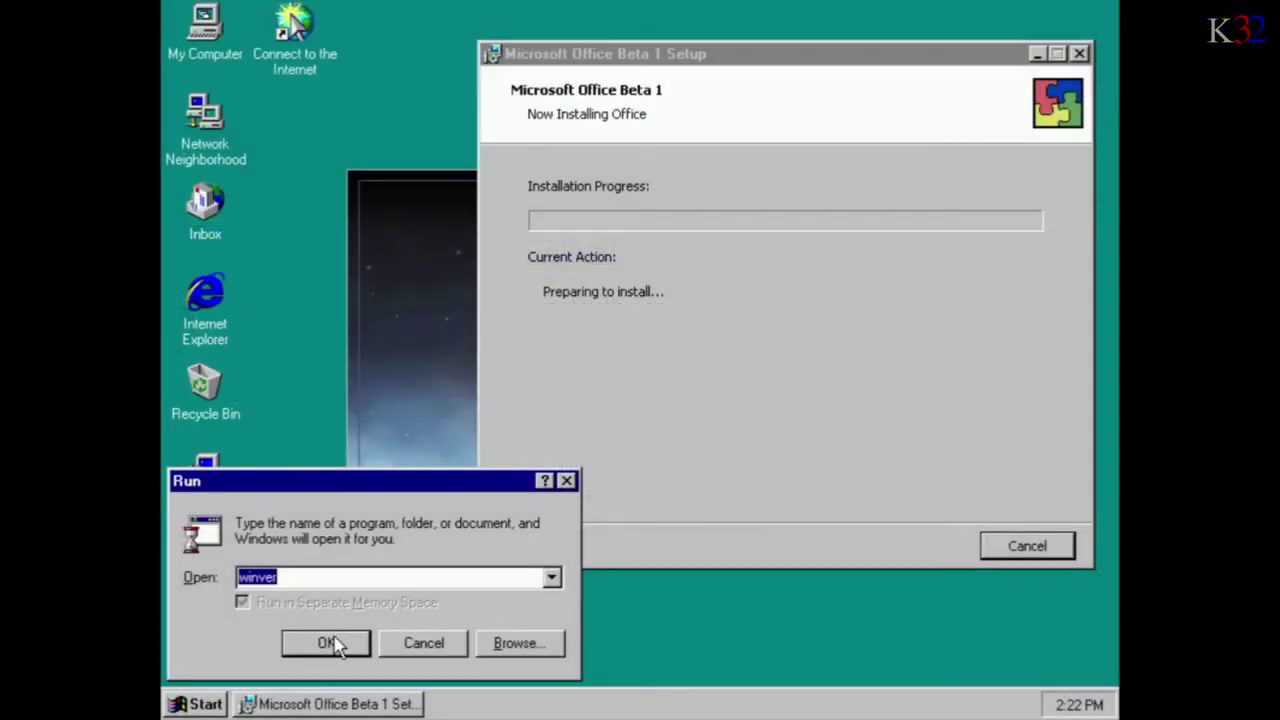
- Show the Windows NT version beside the Office setup progress, then save Orca edits as a transform
{"action": "left_click", "coordinate": [335, 641]}
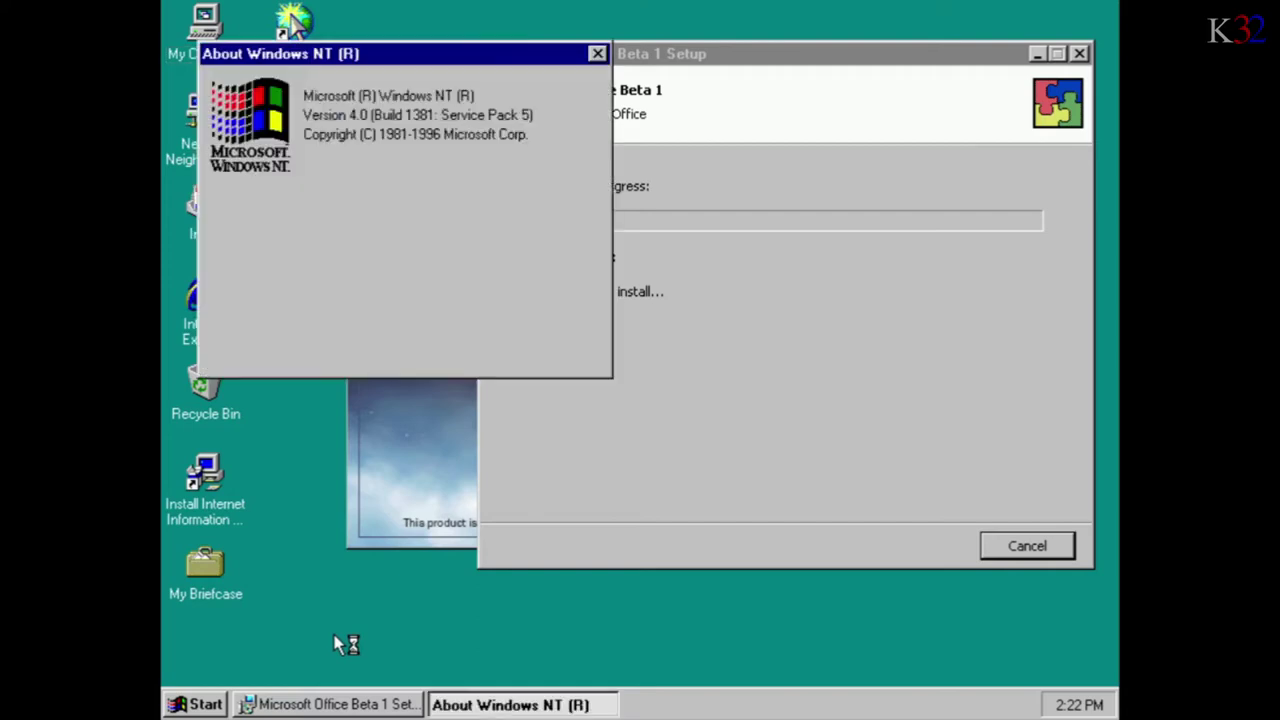
{"action": "left_click_drag", "start_coordinate": [455, 63], "coordinate": [427, 360]}
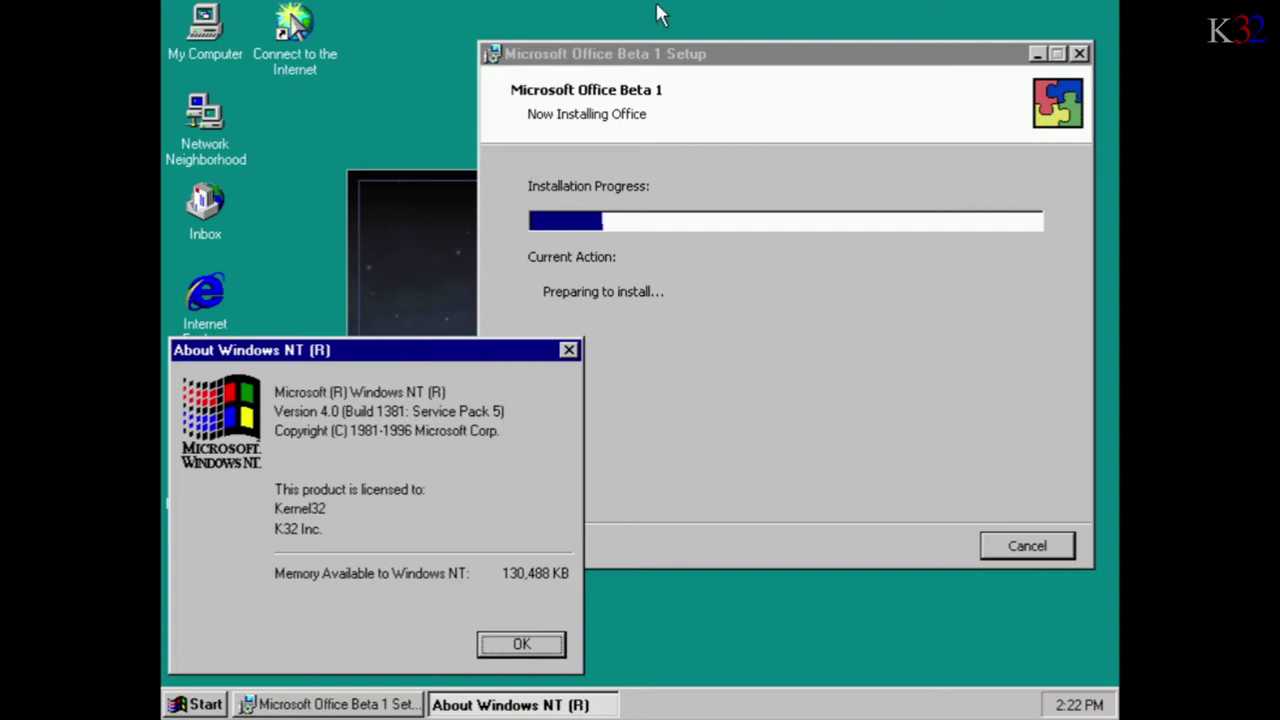
{"action": "left_click_drag", "start_coordinate": [664, 64], "coordinate": [690, 36]}
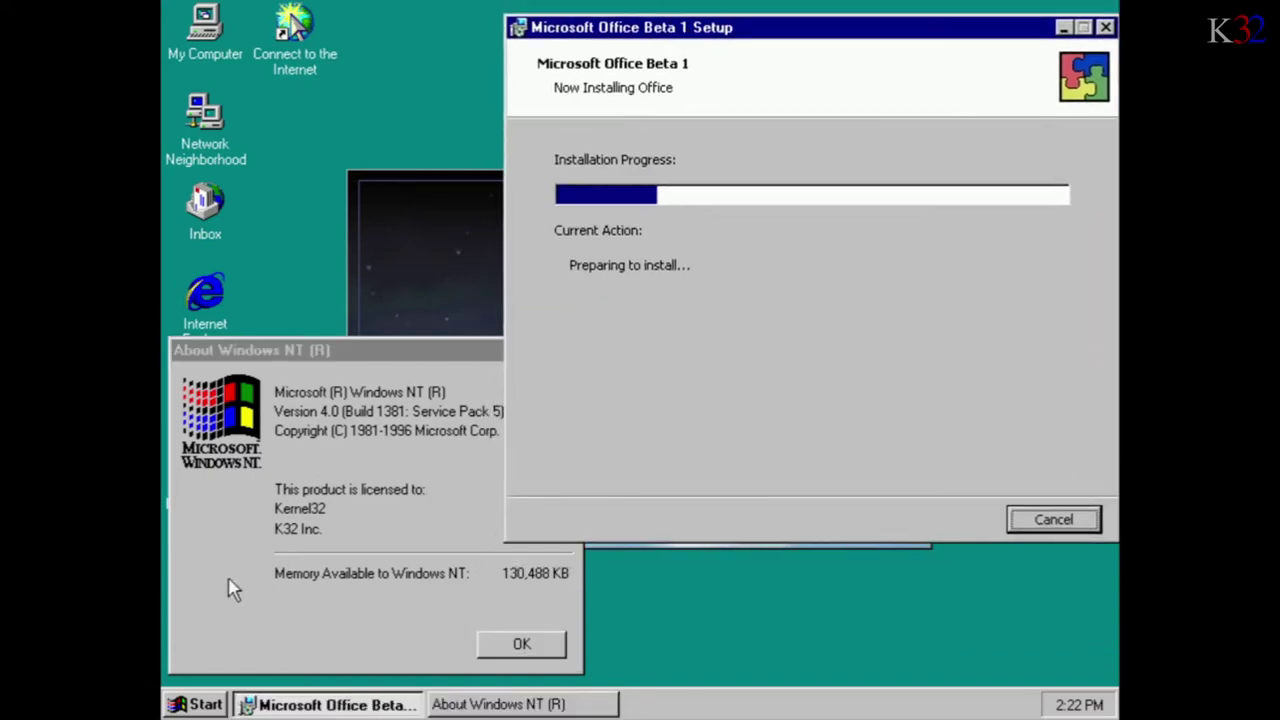
{"action": "left_click", "coordinate": [347, 520]}
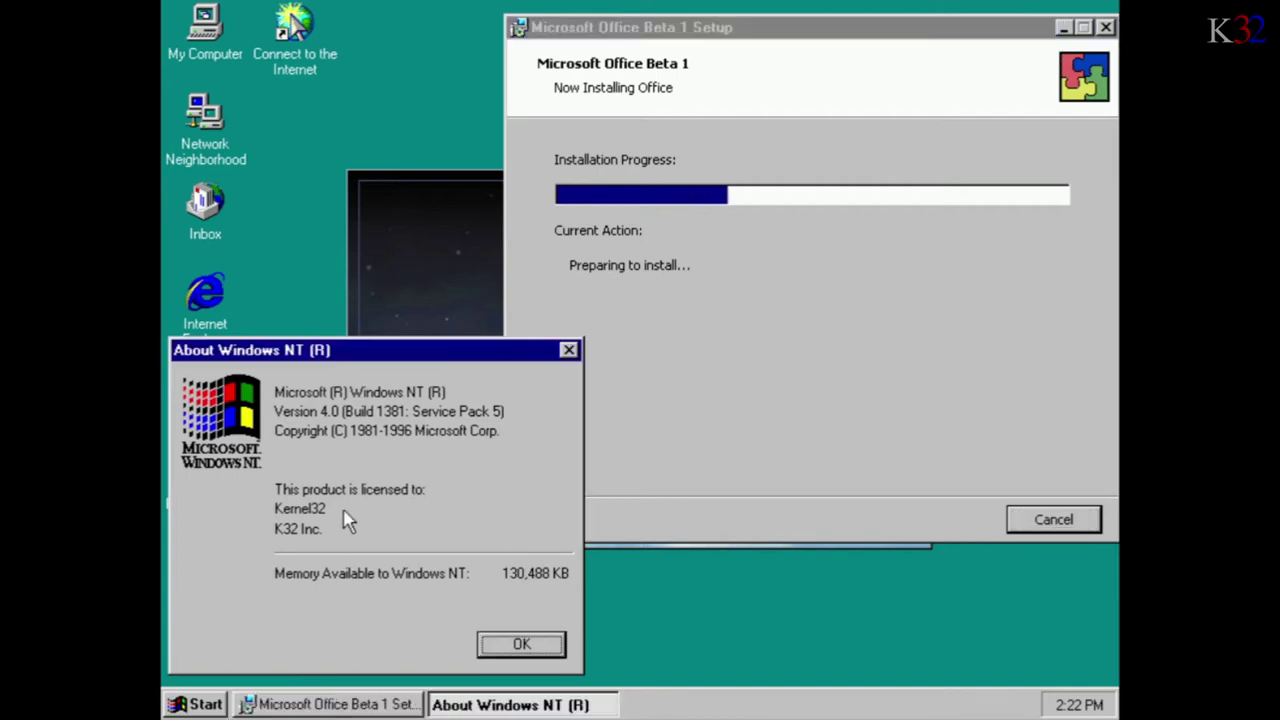
{"action": "left_click", "coordinate": [782, 500]}
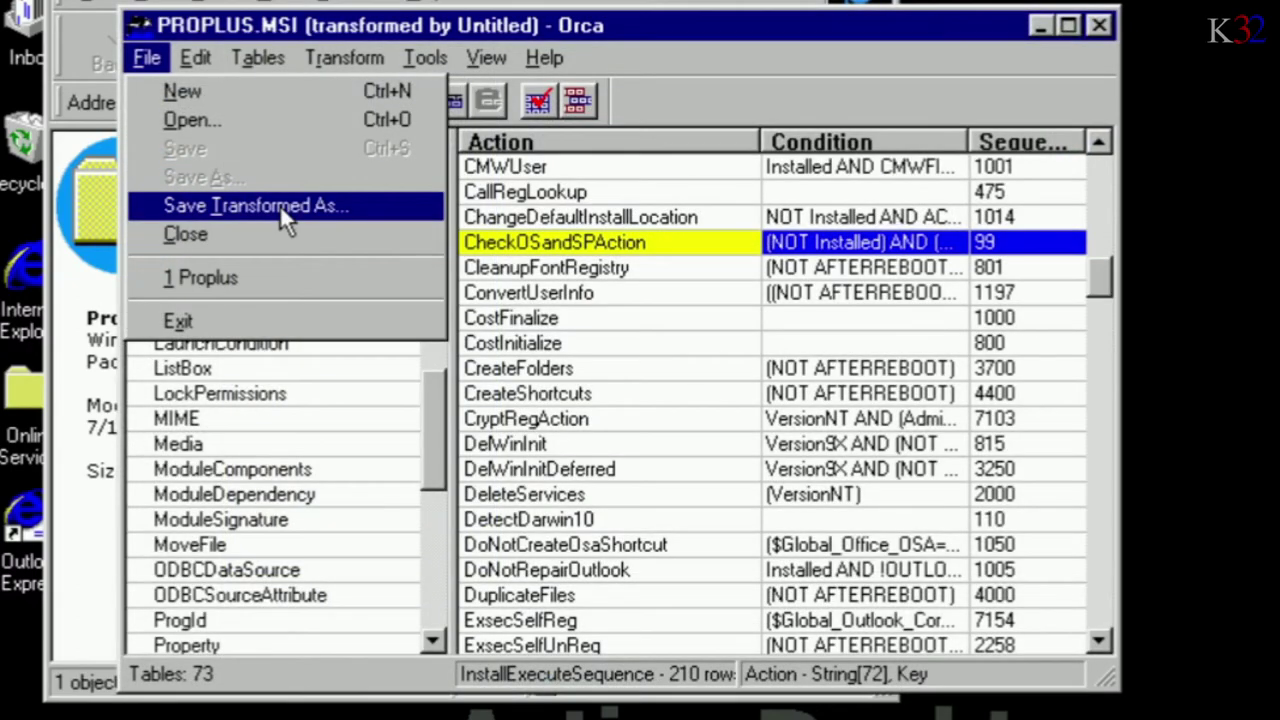
{"action": "left_click", "coordinate": [279, 204]}
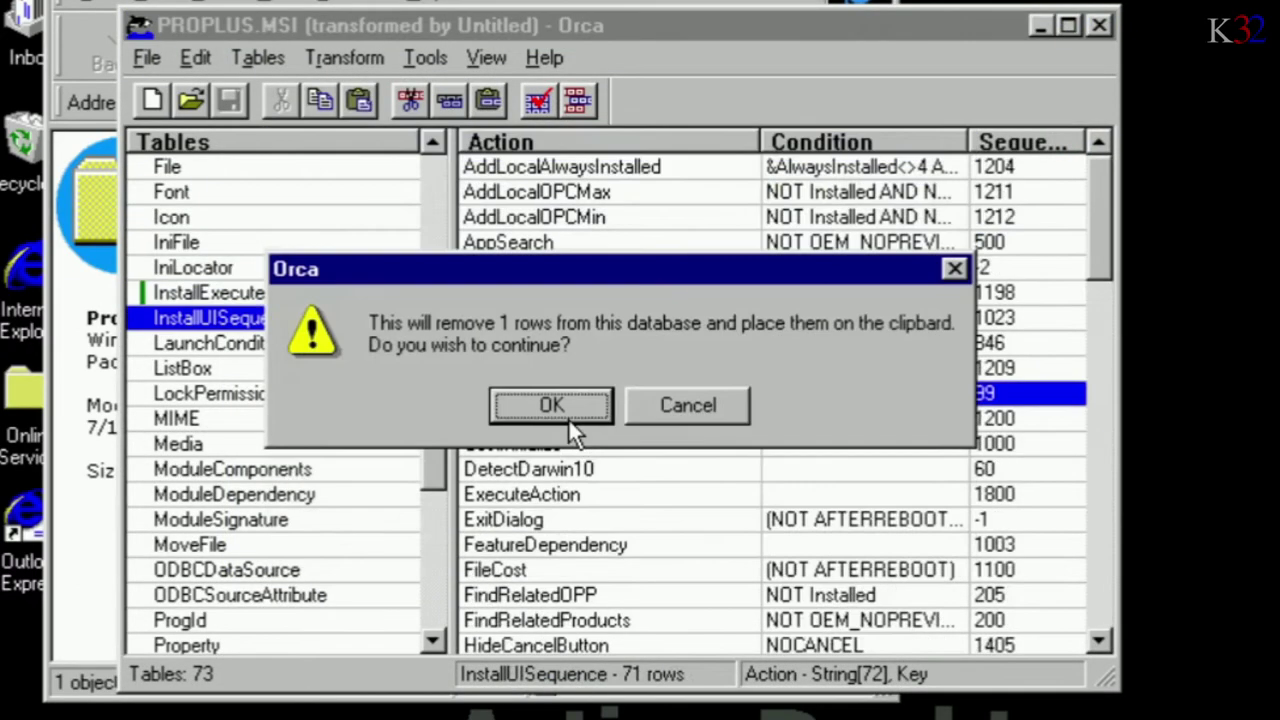
- Drop the CheckOSandSPAction row from InstallUISequence and launch the Office package install
{"action": "left_click", "coordinate": [568, 418]}
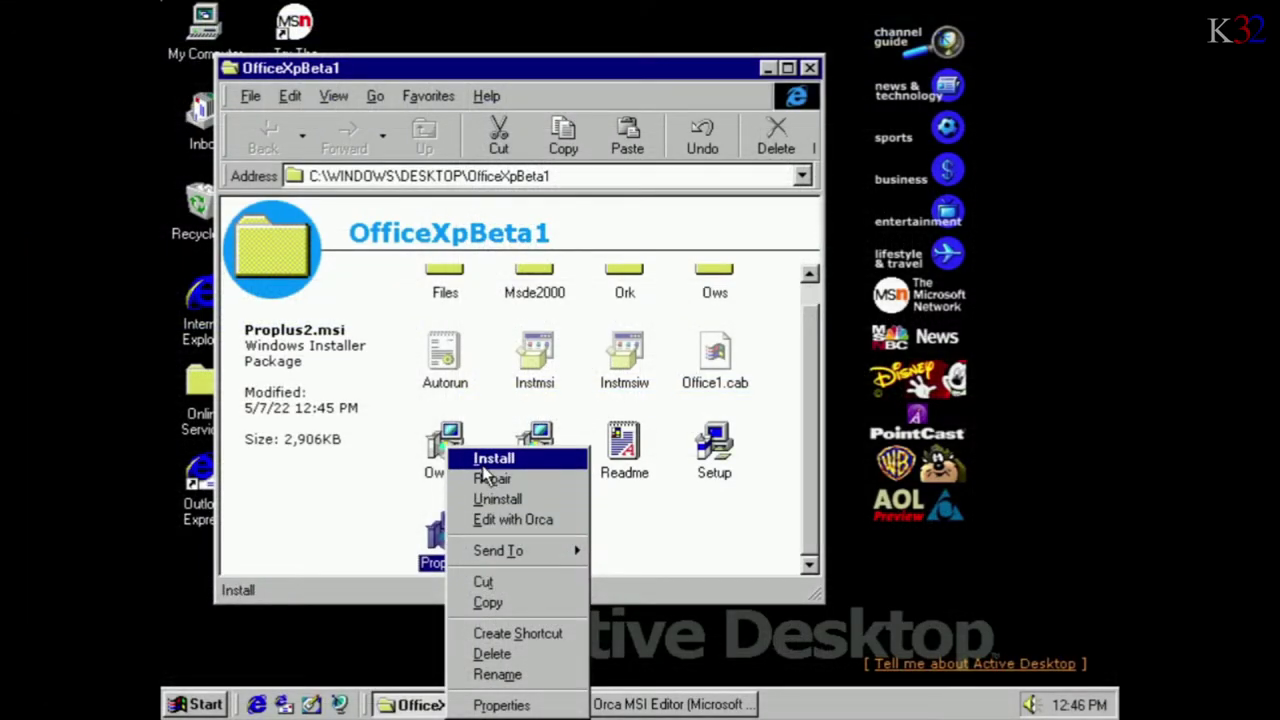
{"action": "left_click", "coordinate": [483, 465]}
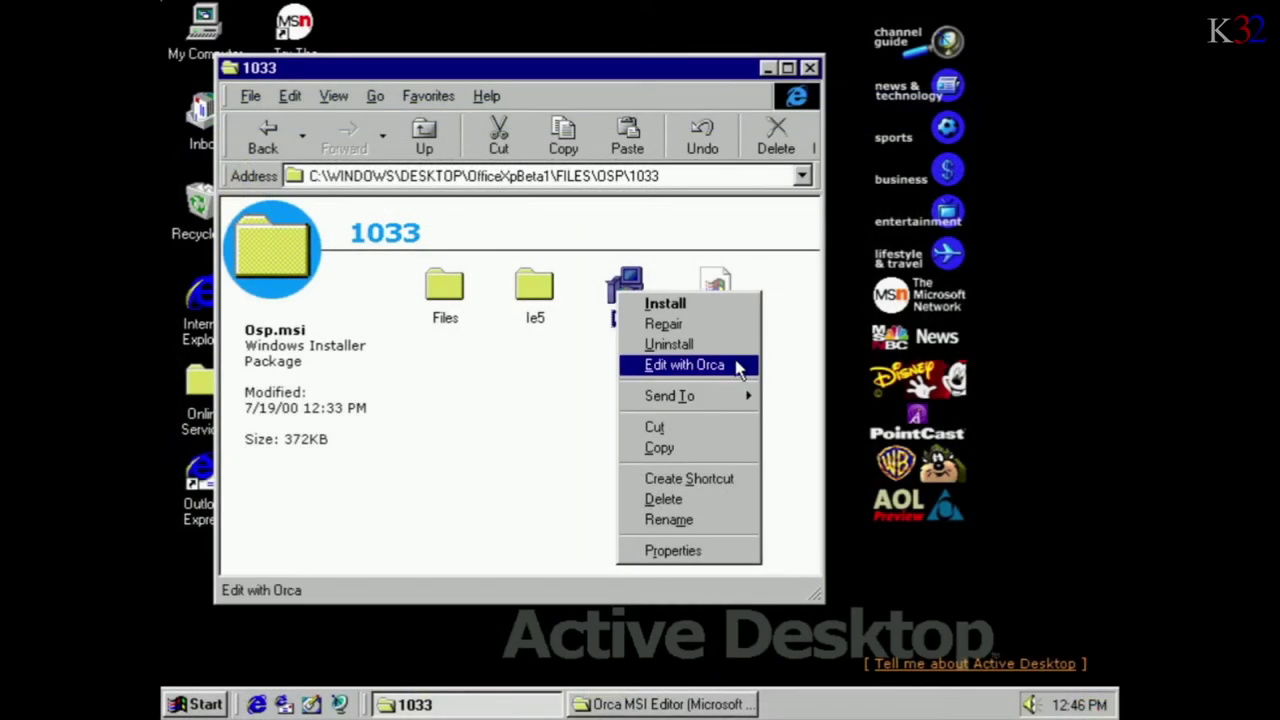
- Install the Office System Files Update Beta 1 from Osp.msi, then rerun Office Beta 1 setup
{"action": "left_click", "coordinate": [737, 364]}
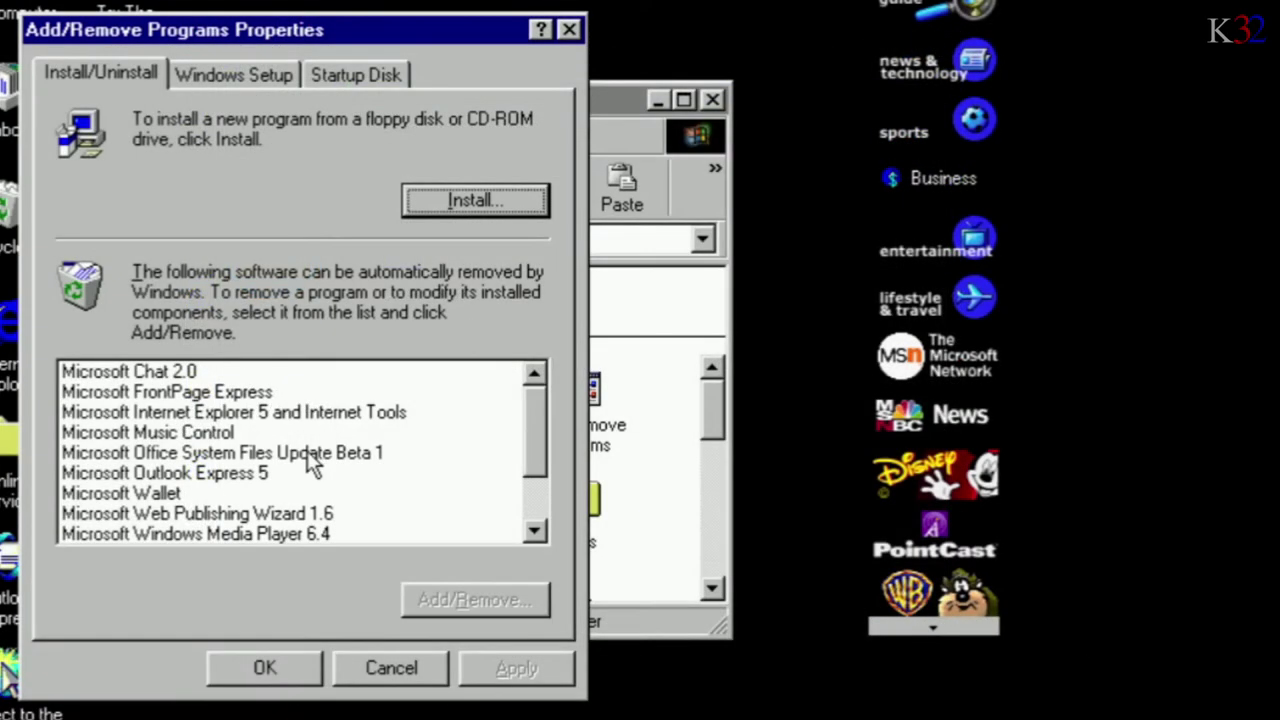
{"action": "left_click", "coordinate": [310, 453]}
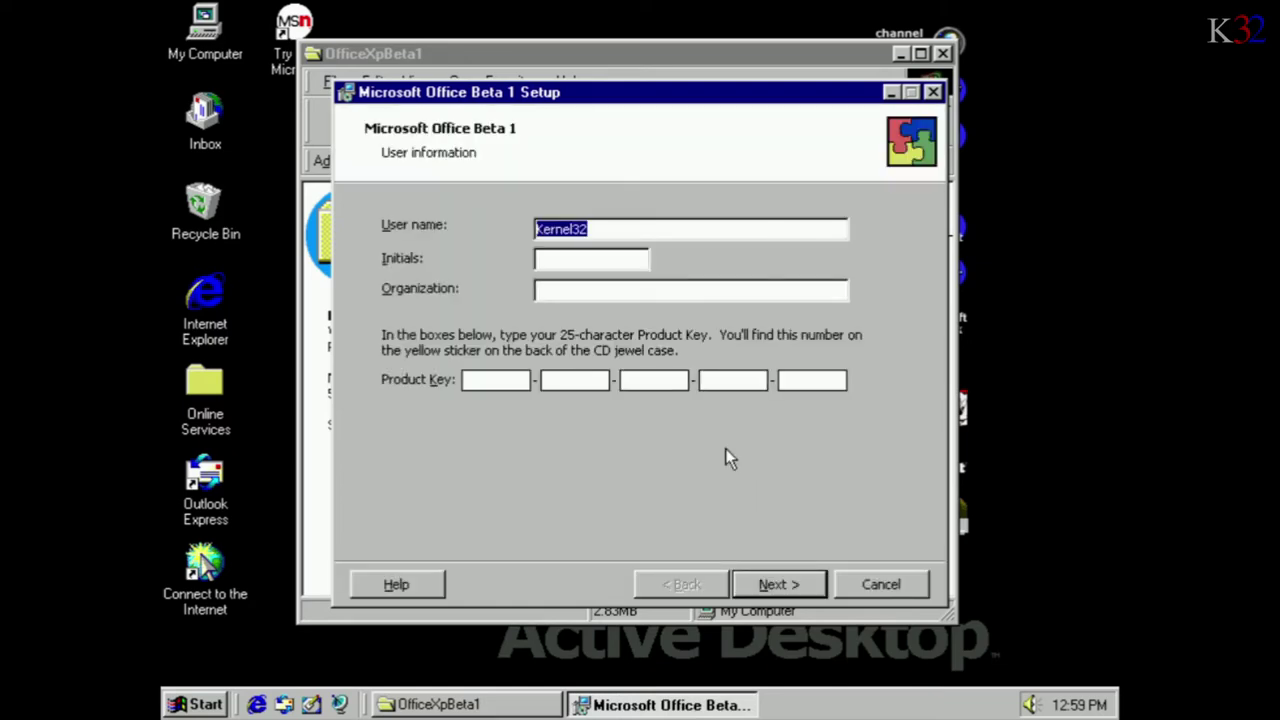
- Submit user information and product key, accept the license, and choose a Complete installation
{"action": "key", "text": "Return"}
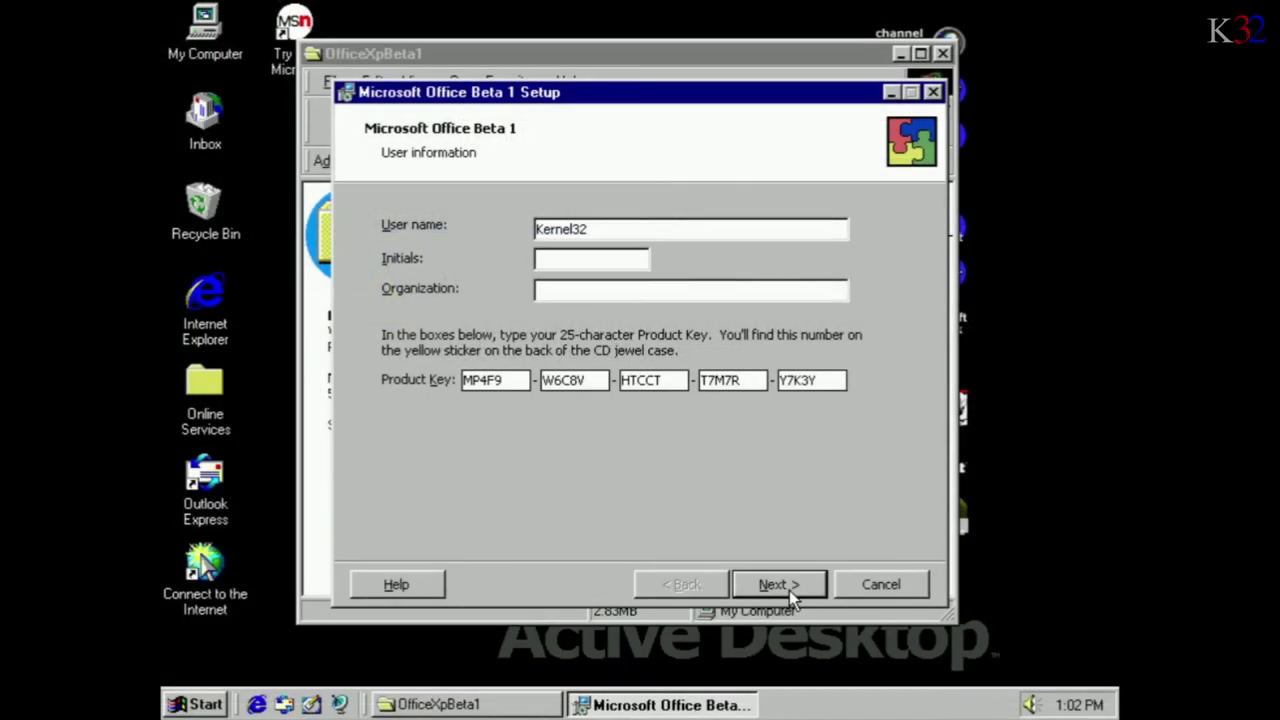
{"action": "left_click", "coordinate": [789, 590]}
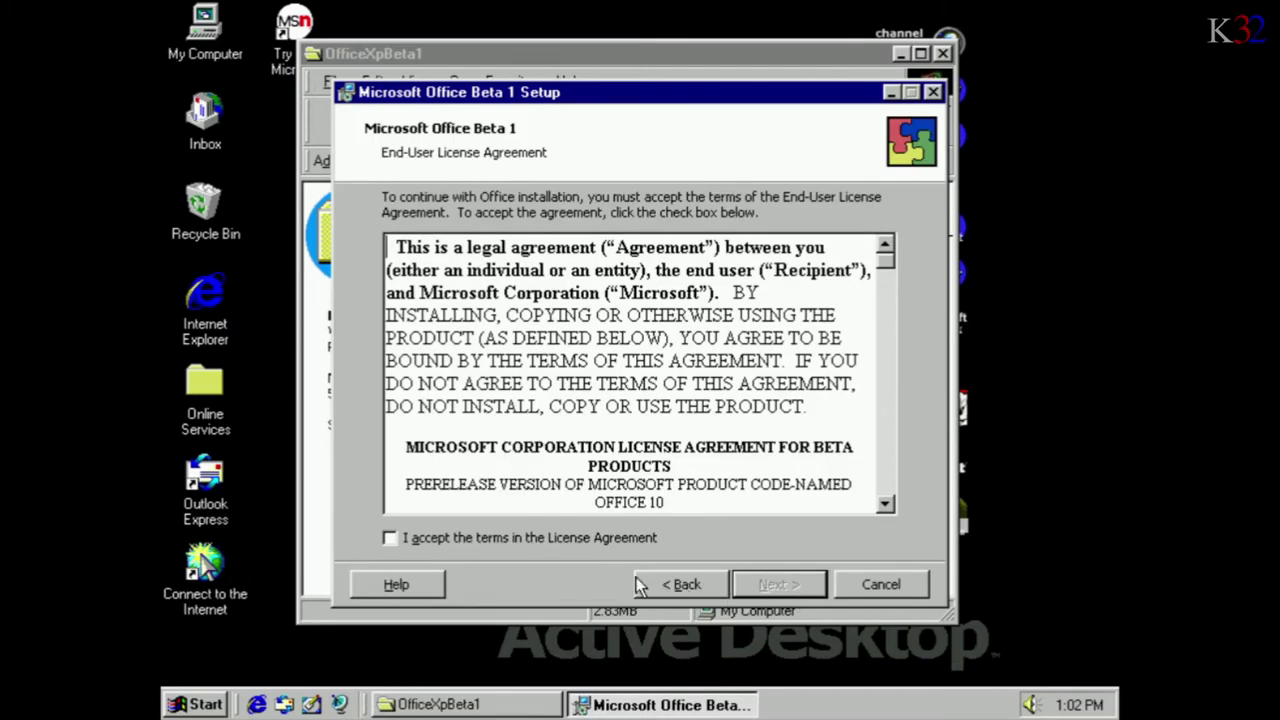
{"action": "left_click", "coordinate": [536, 540]}
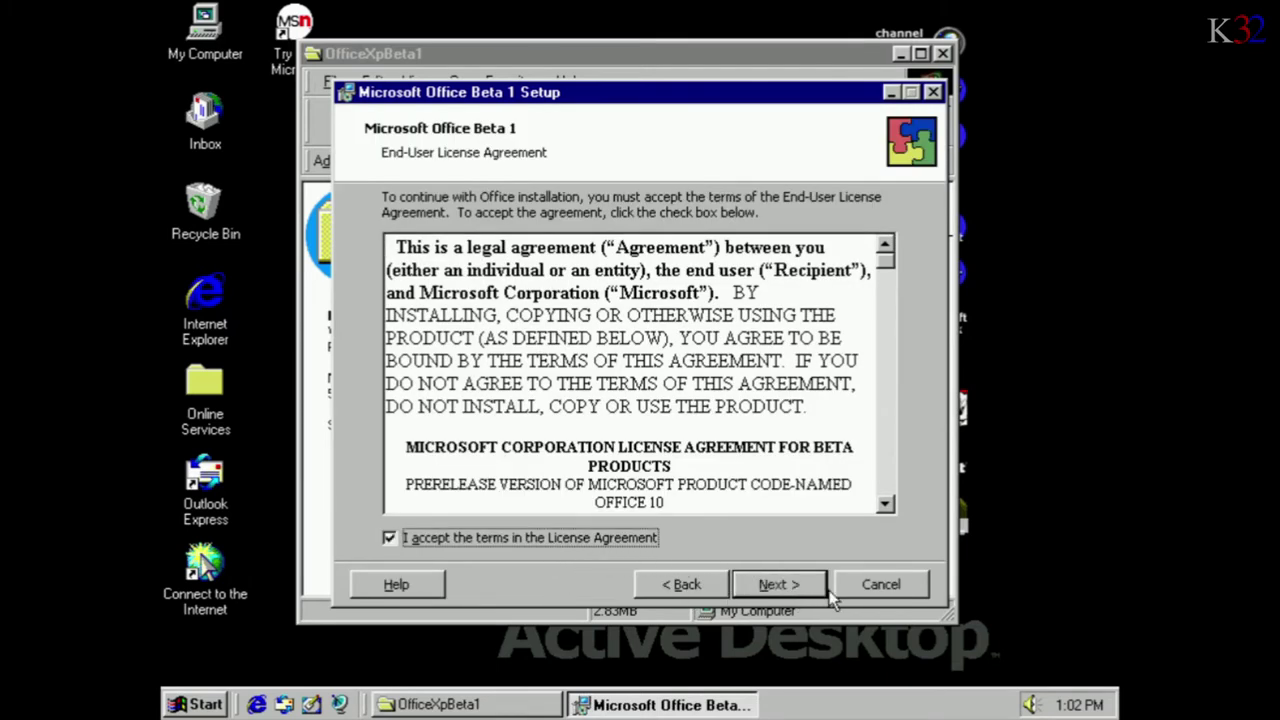
{"action": "left_click", "coordinate": [777, 590]}
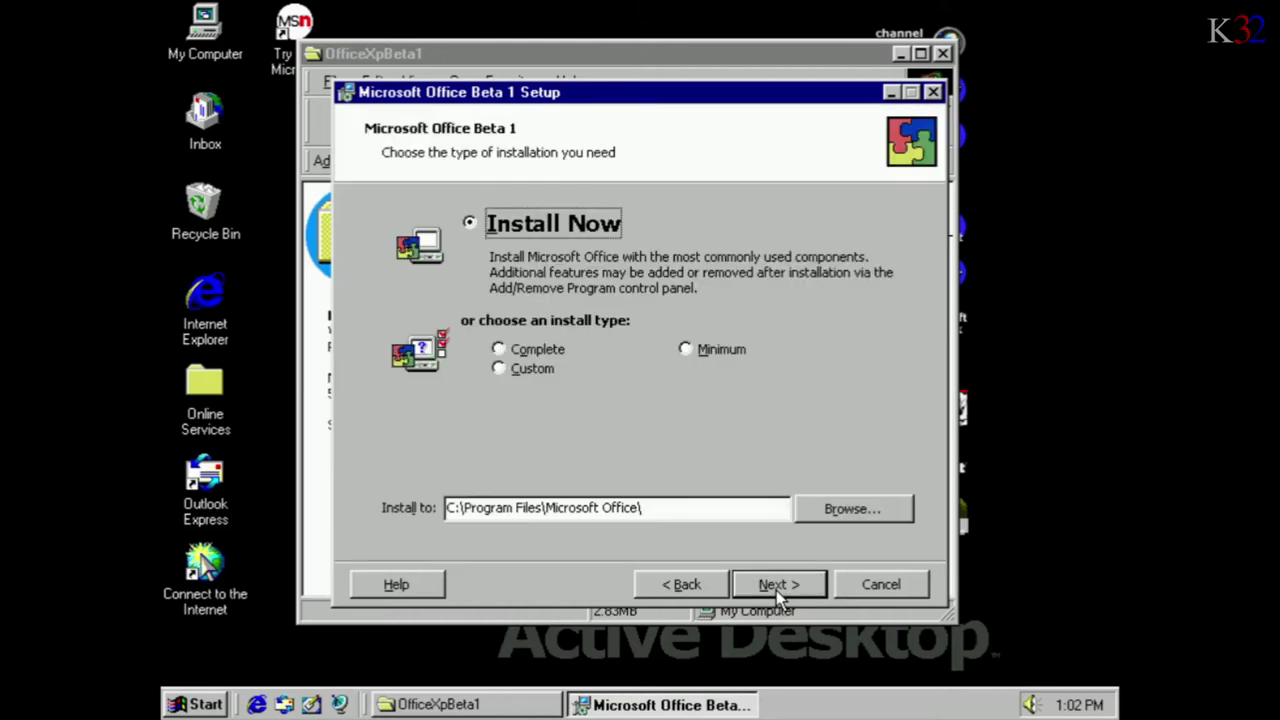
{"action": "left_click", "coordinate": [540, 352]}
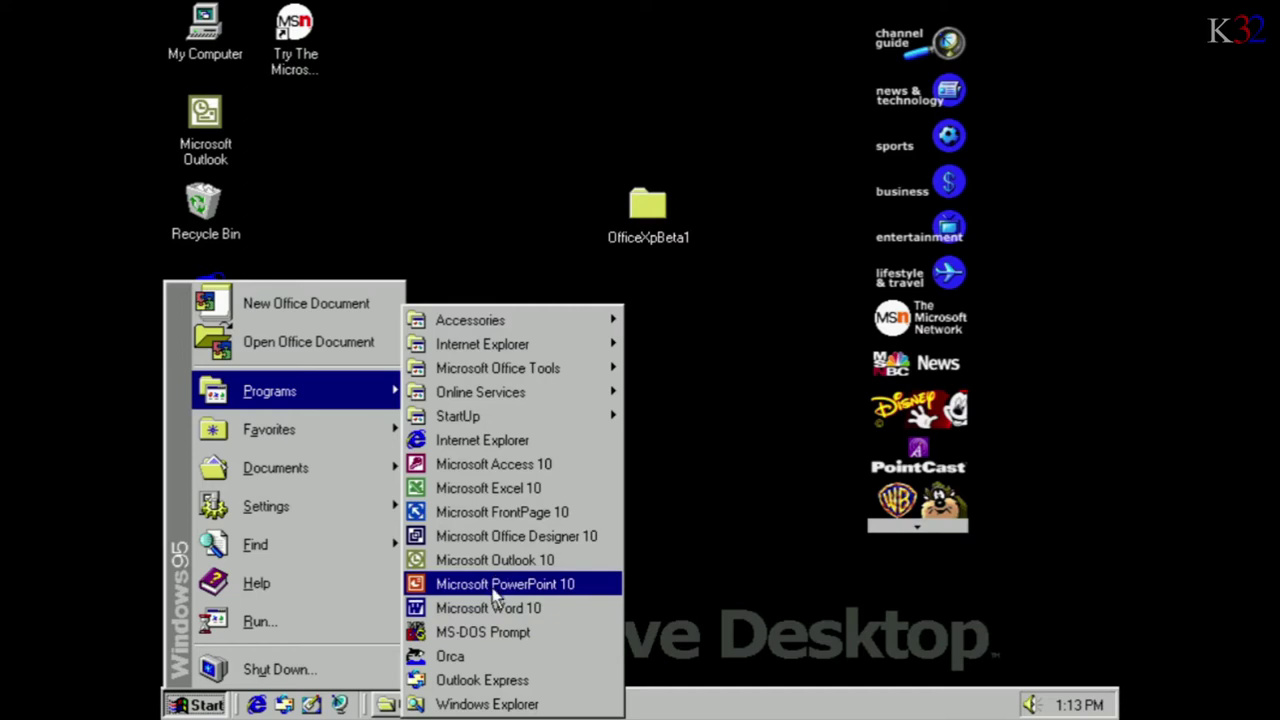
- Launch Word 10, see its beta has expired, then open BIOS Standard CMOS Setup's date year
{"action": "left_click", "coordinate": [488, 610]}
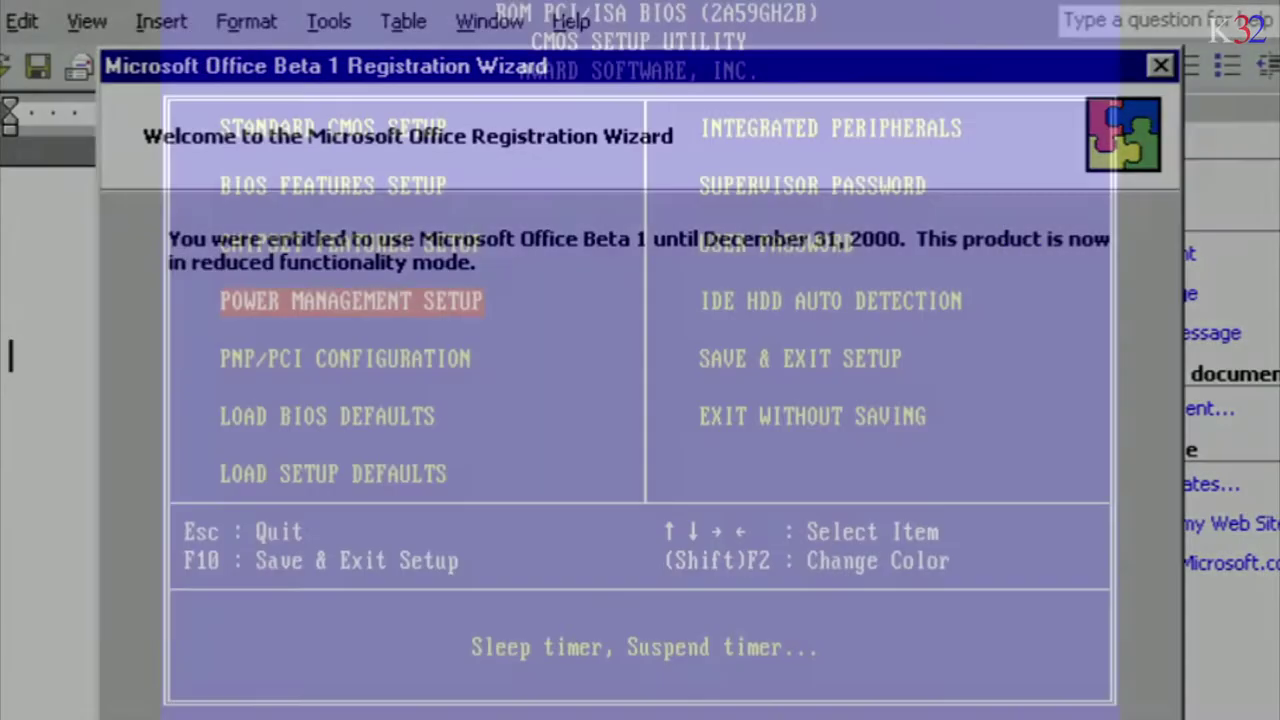
{"action": "key", "text": "Up"}
{"action": "key", "text": "Up"}
{"action": "key", "text": "Up"}
{"action": "key", "text": "Return"}
{"action": "key", "text": "Right"}
{"action": "key", "text": "Right"}
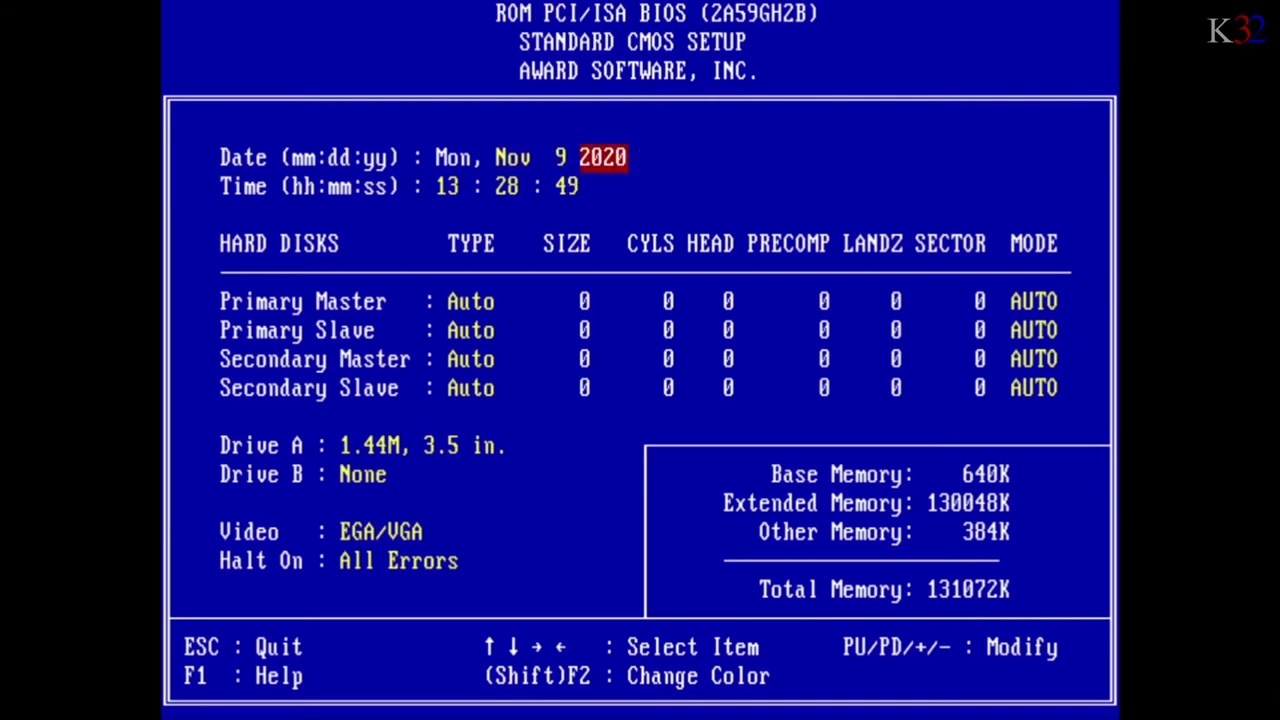
- Roll the BIOS system year back from 2020 to 2013 and dismiss the Explorer crash error
{"action": "key", "text": "Page_Down"}
{"action": "key", "text": "Page_Down"}
{"action": "key", "text": "Page_Down"}
{"action": "key", "text": "Page_Down"}
{"action": "key", "text": "Page_Down"}
{"action": "key", "text": "Page_Down"}
{"action": "key", "text": "Page_Down"}
{"action": "key", "text": "Page_Down"}
{"action": "key", "text": "Page_Down"}
{"action": "key", "text": "Page_Down"}
{"action": "key", "text": "Page_Down"}
{"action": "key", "text": "Page_Down"}
{"action": "key", "text": "Page_Down"}
{"action": "key", "text": "Page_Down"}
{"action": "key", "text": "Page_Down"}
{"action": "key", "text": "Page_Down"}
{"action": "key", "text": "Page_Down"}
{"action": "key", "text": "Page_Down"}
{"action": "key", "text": "Page_Down"}
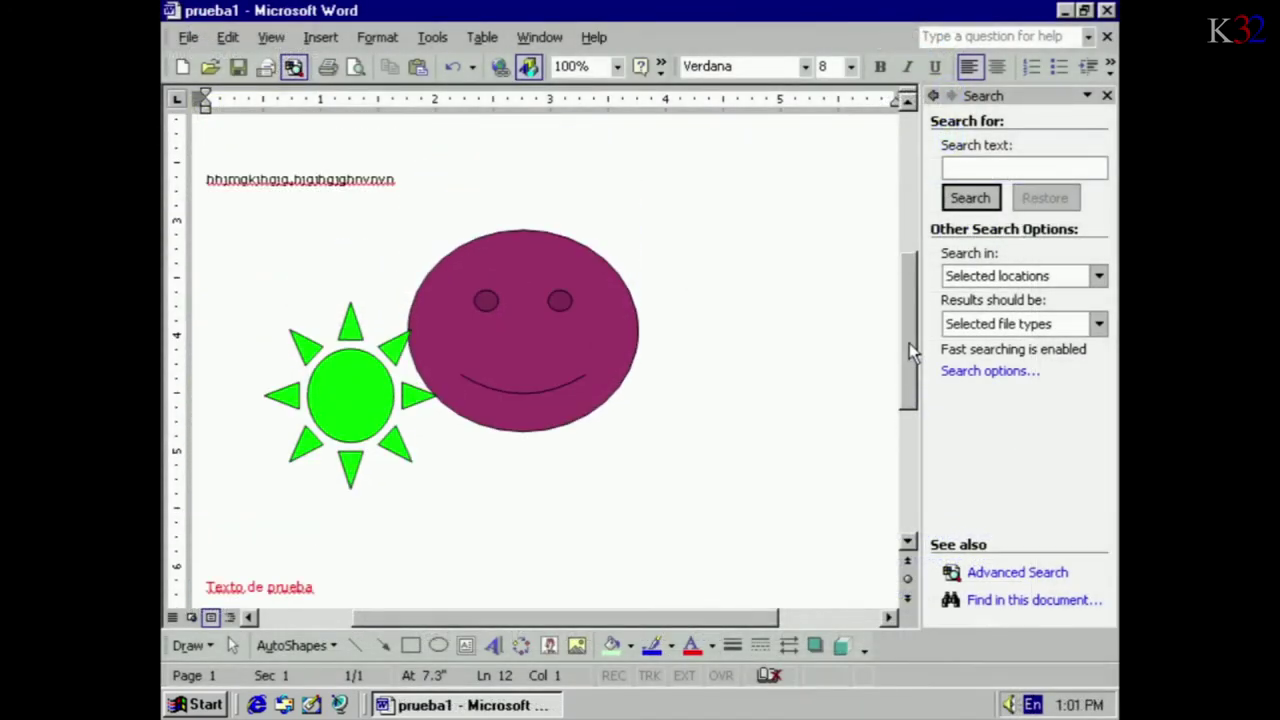
{"action": "left_click_drag", "start_coordinate": [909, 343], "coordinate": [909, 189]}
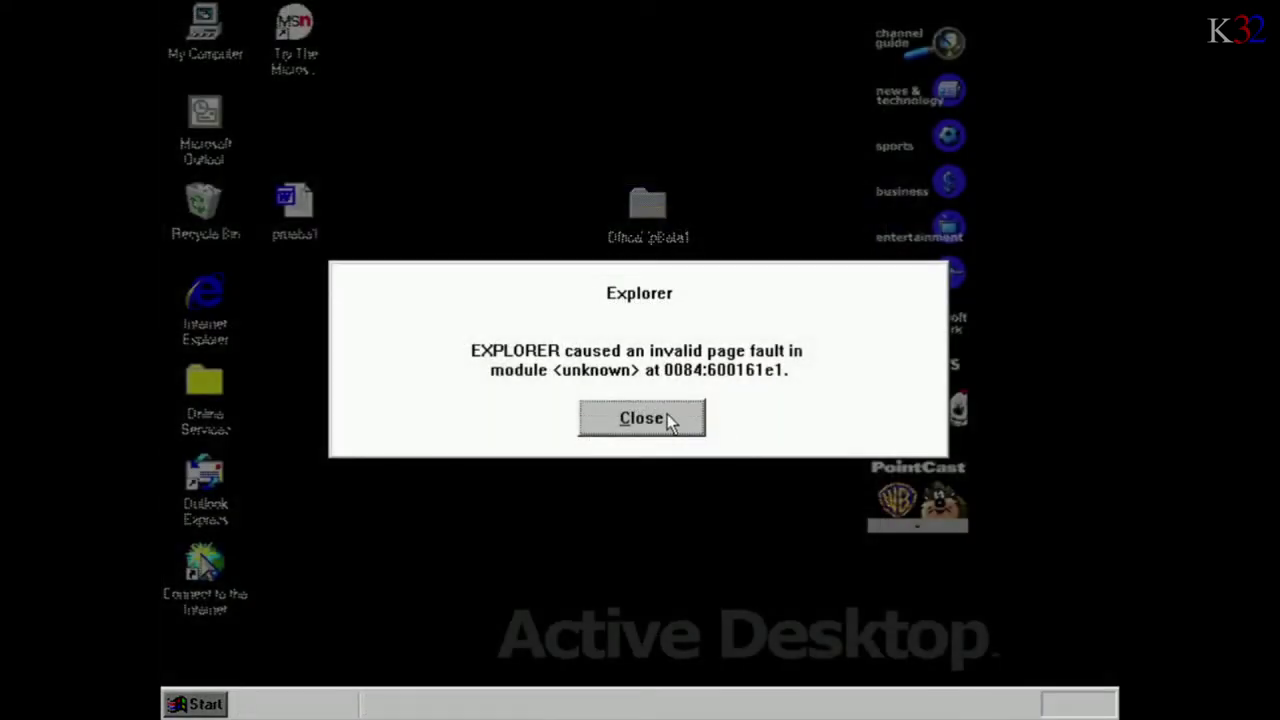
{"action": "left_click", "coordinate": [666, 414]}
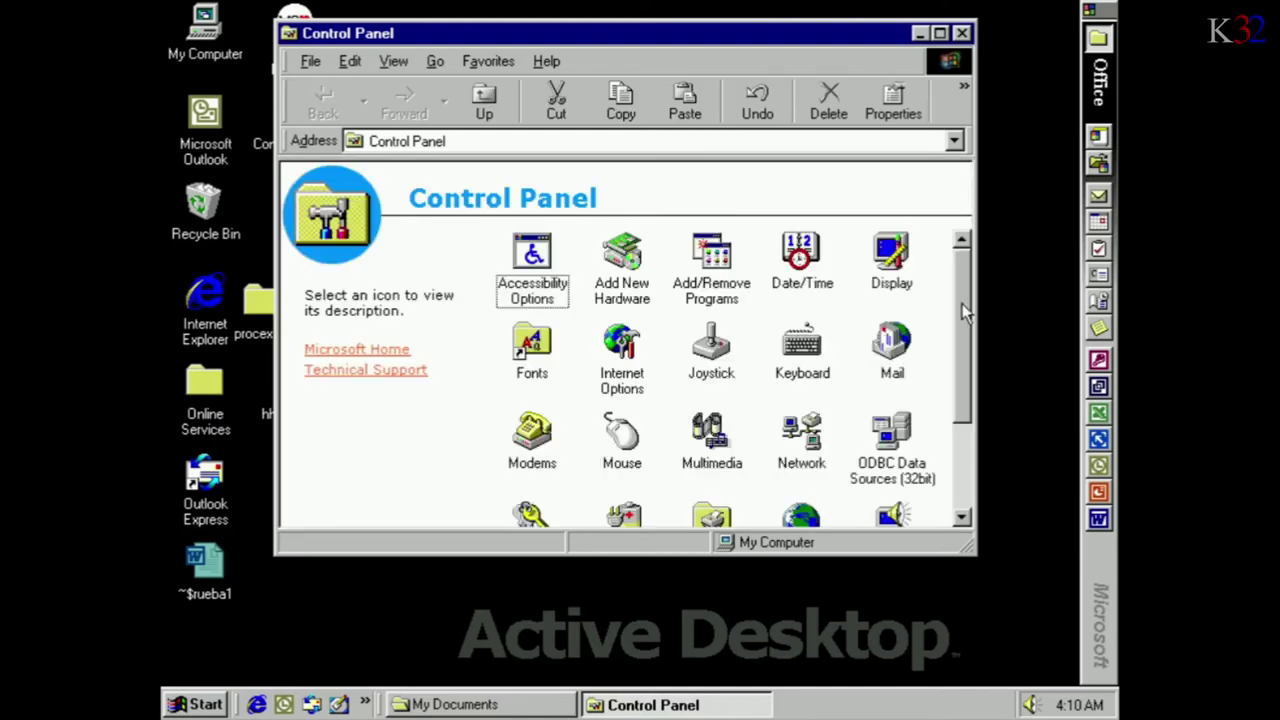
- Open Speech v5.0 from Control Panel and view its Text To Speech and Vocabulary tabs
{"action": "left_click_drag", "start_coordinate": [963, 312], "coordinate": [966, 466]}
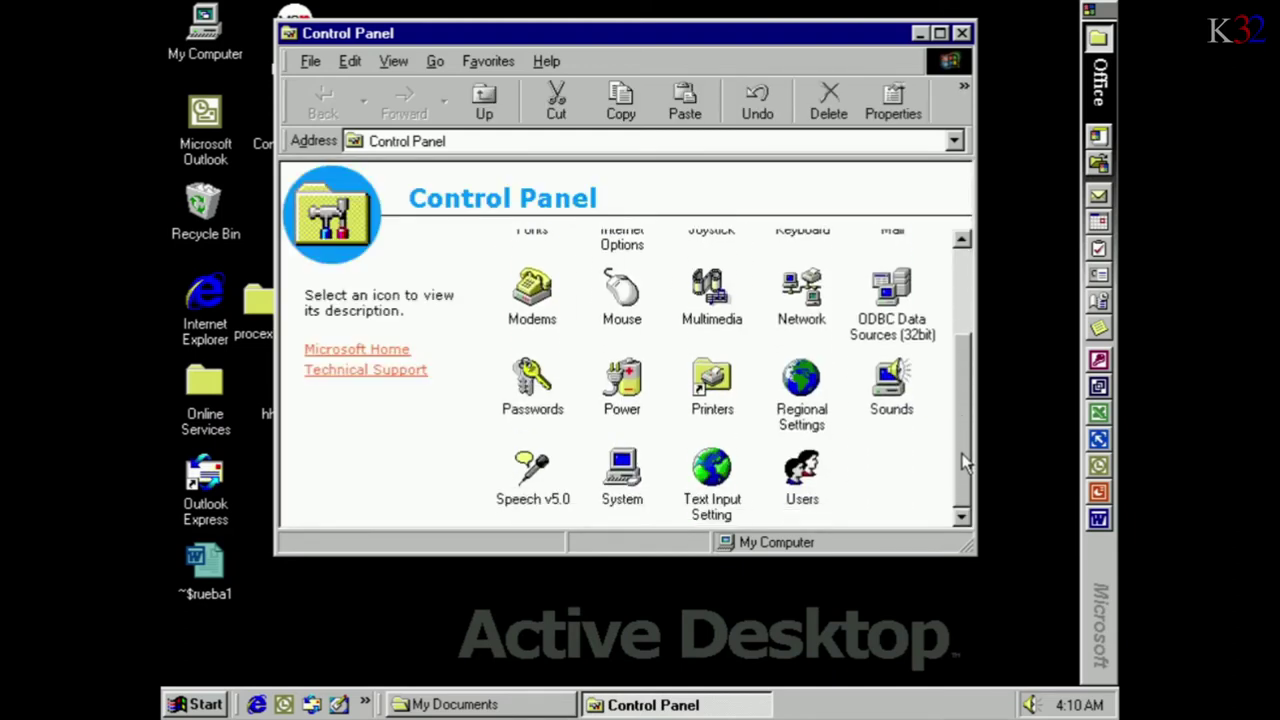
{"action": "double_click", "coordinate": [506, 481]}
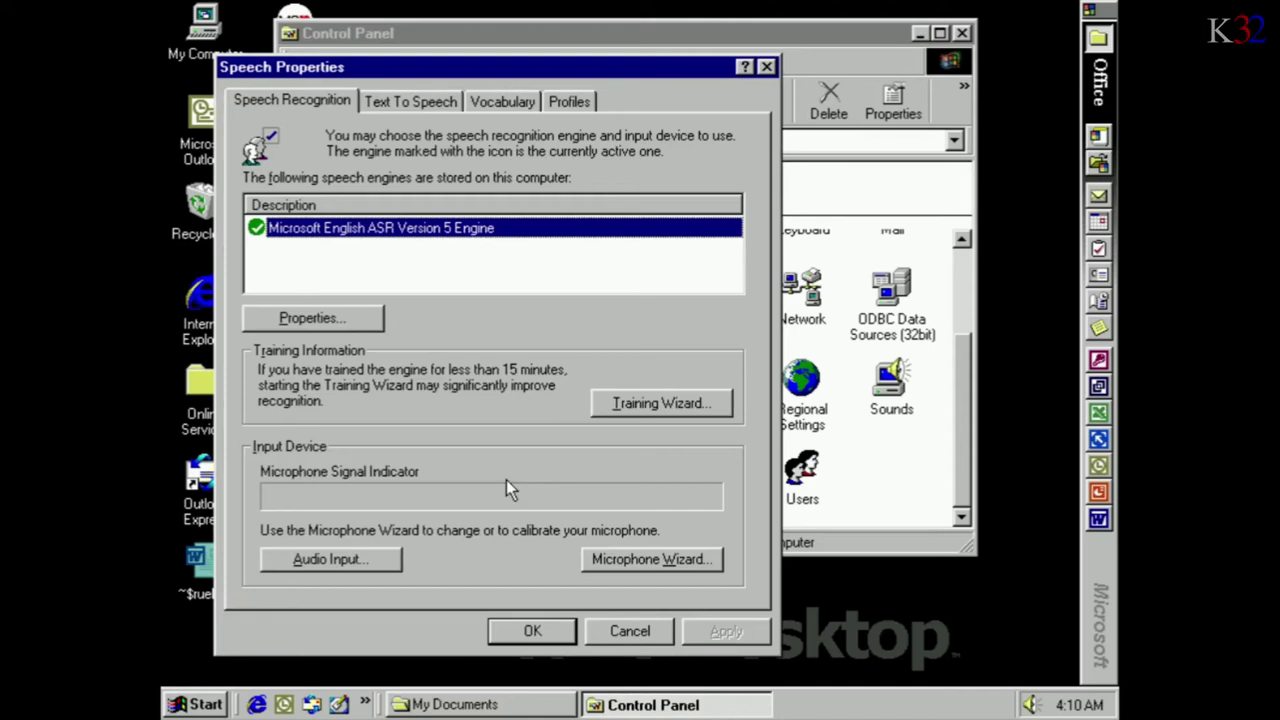
{"action": "left_click", "coordinate": [406, 104]}
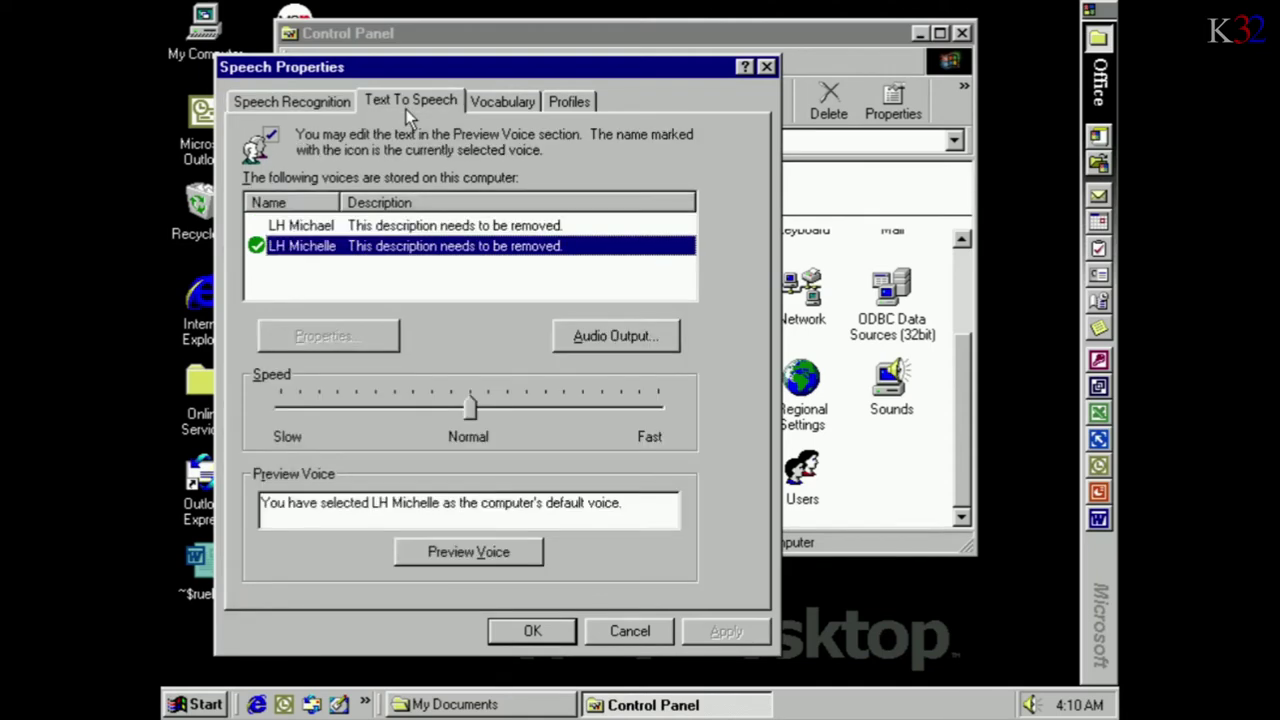
{"action": "left_click", "coordinate": [493, 108]}
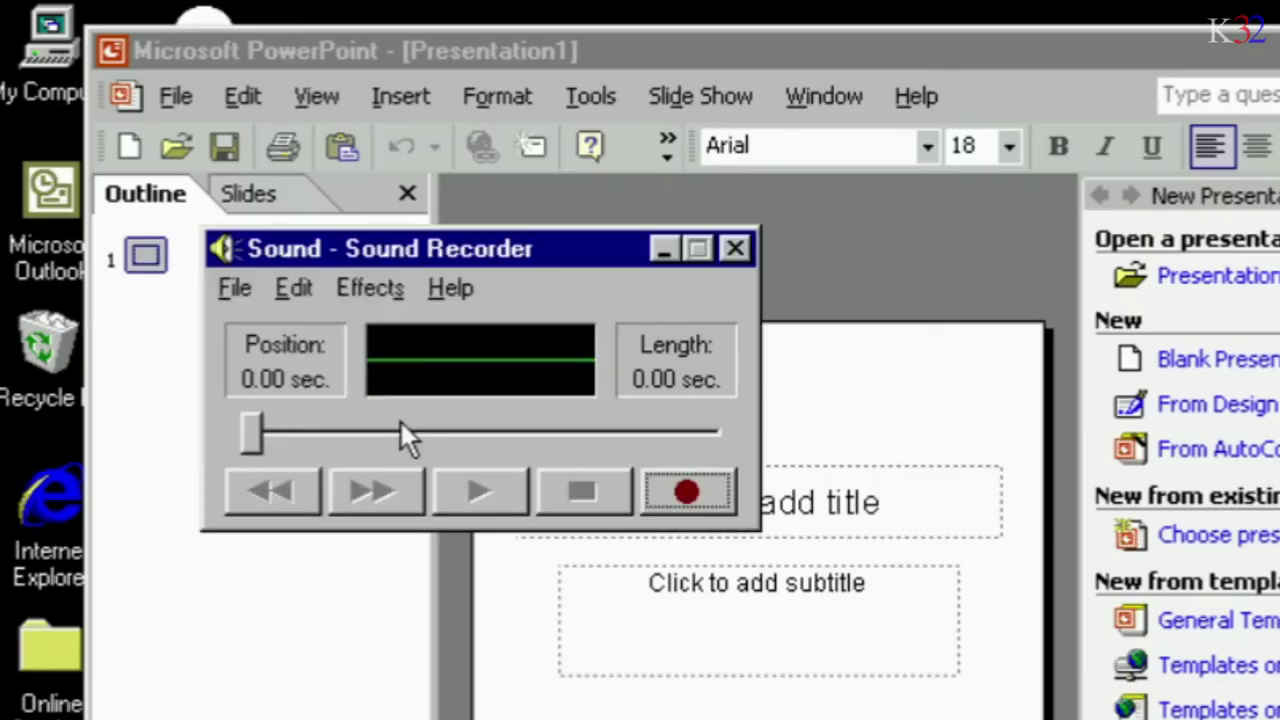
- Start a new Sound Recorder recording and check the Effects menu
{"action": "left_click", "coordinate": [668, 482]}
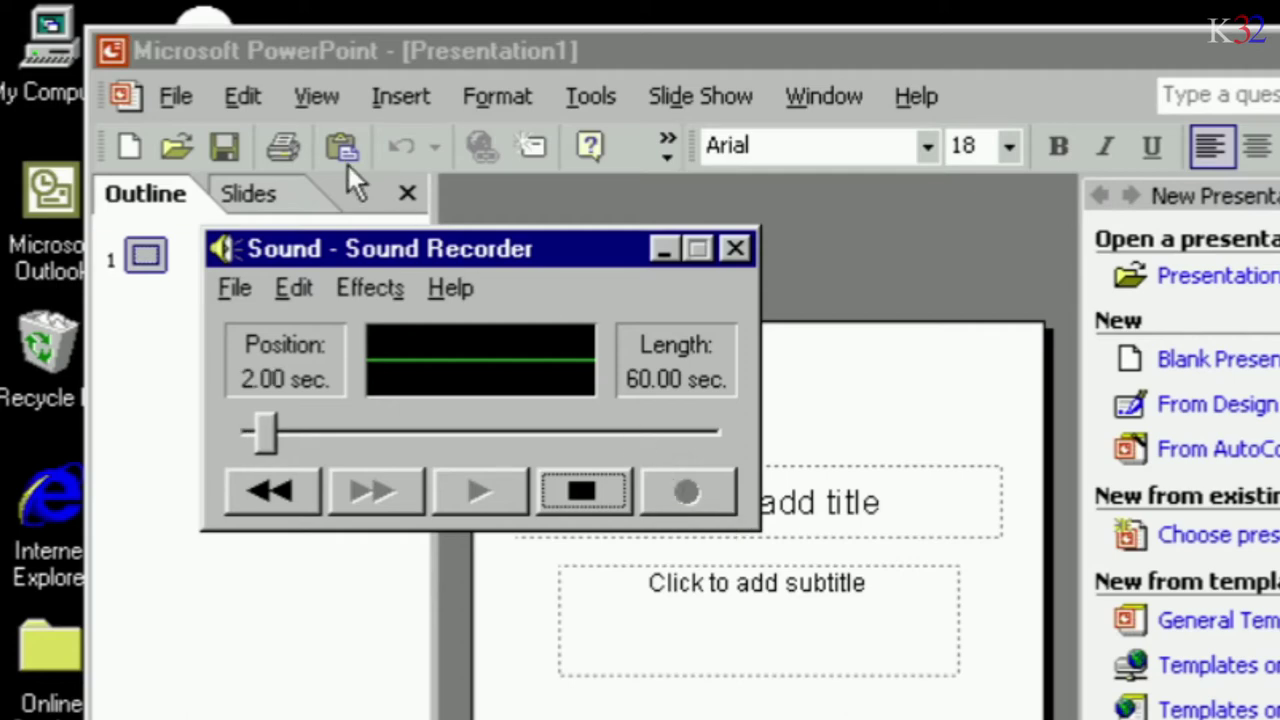
{"action": "left_click", "coordinate": [338, 274]}
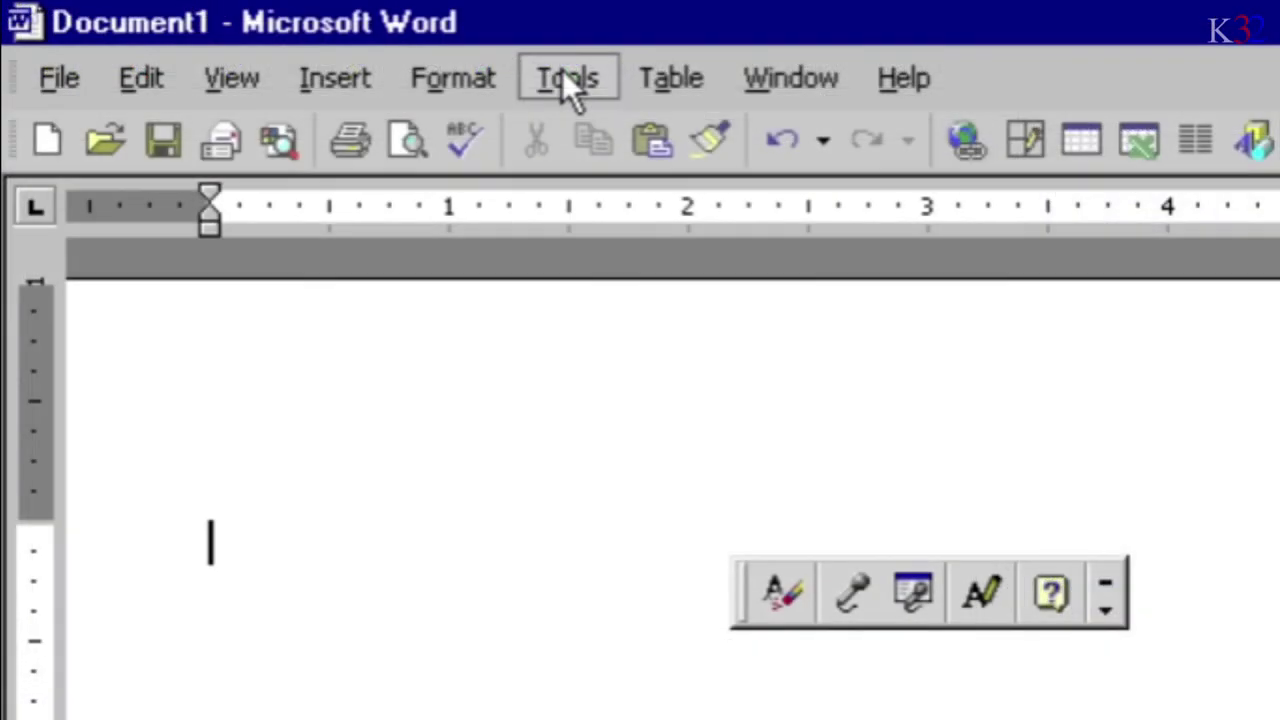
- Turn on Speech from the Tools menu and advance through the Microphone Wizard to the microphone test
{"action": "left_click", "coordinate": [563, 80]}
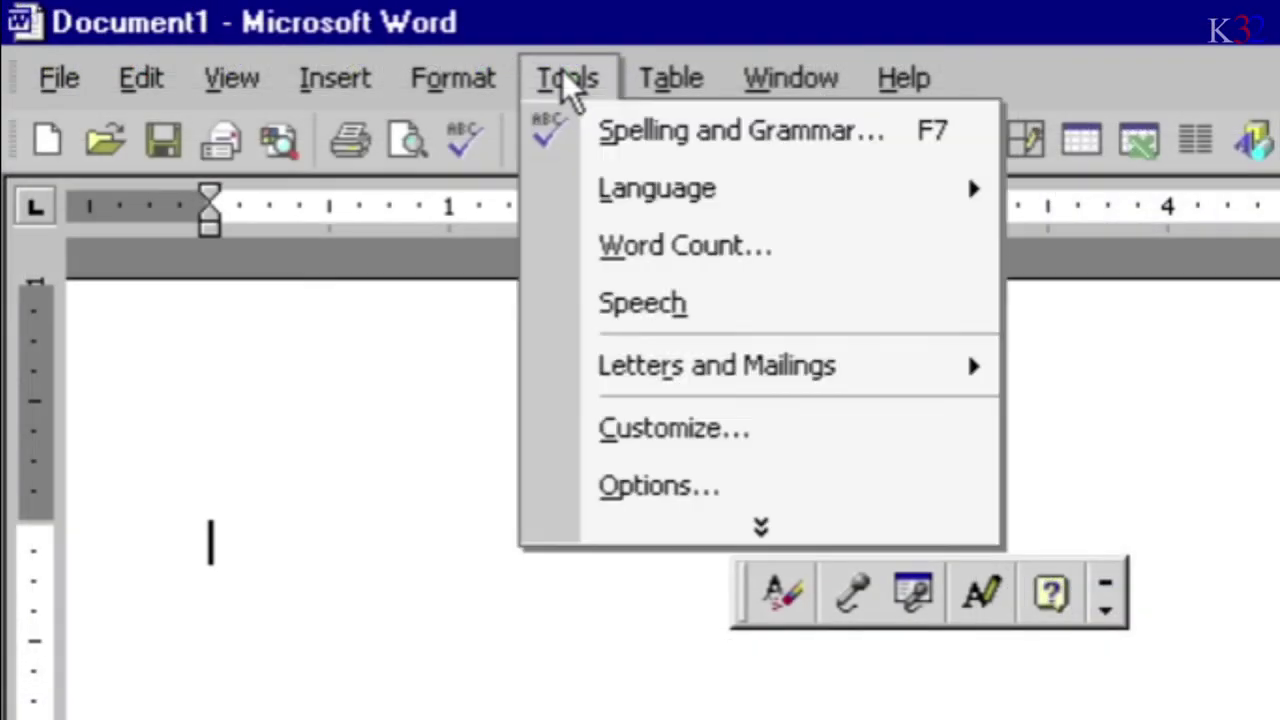
{"action": "left_click", "coordinate": [709, 335]}
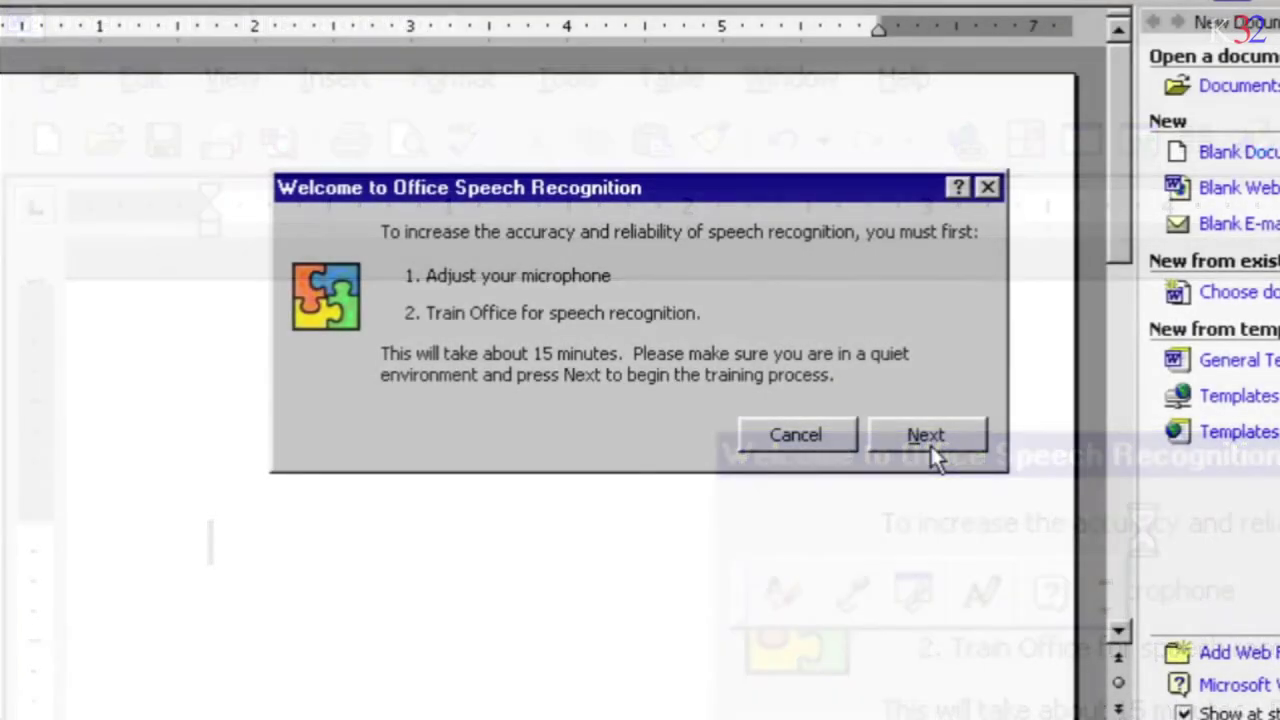
{"action": "left_click", "coordinate": [931, 446]}
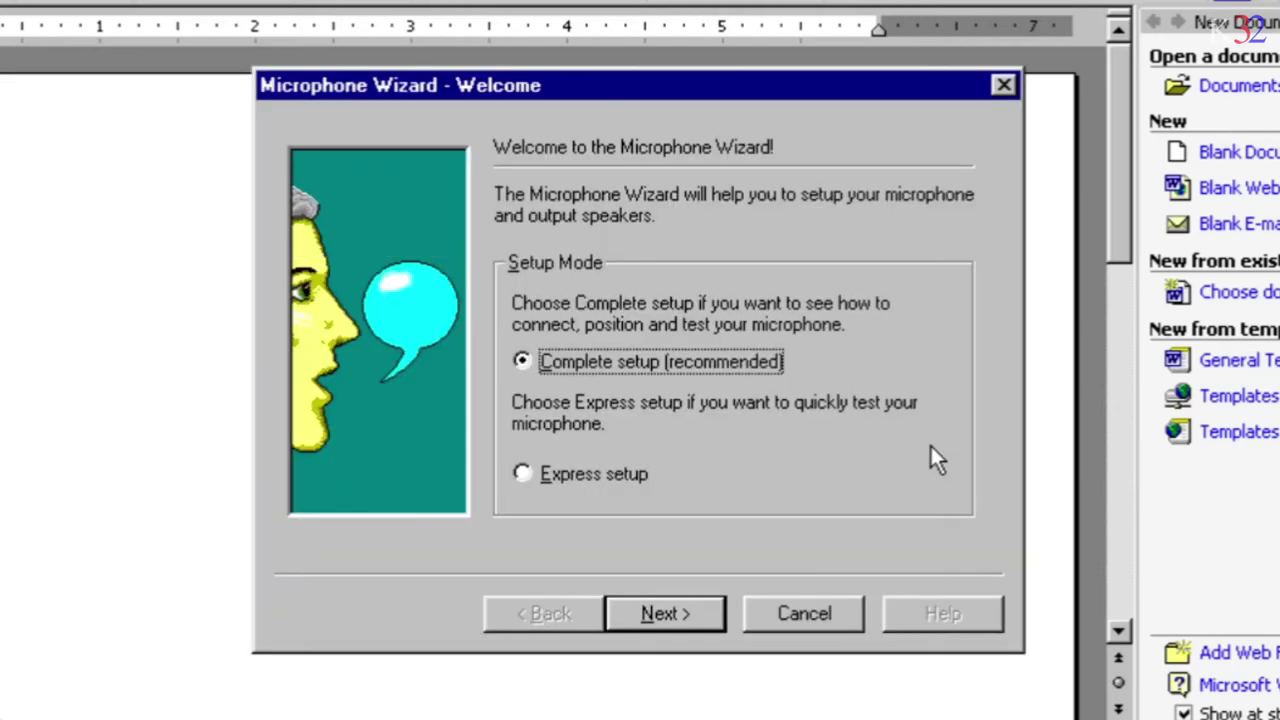
{"action": "left_click", "coordinate": [672, 613]}
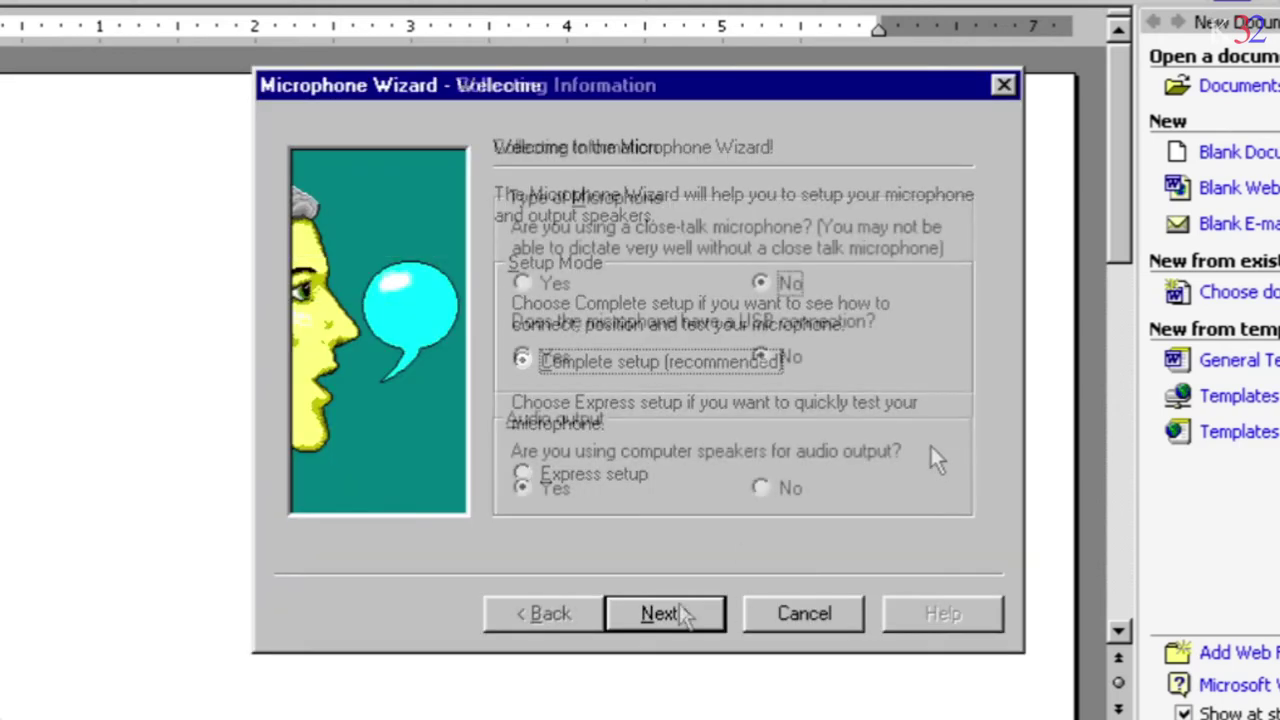
{"action": "key", "text": "Return"}
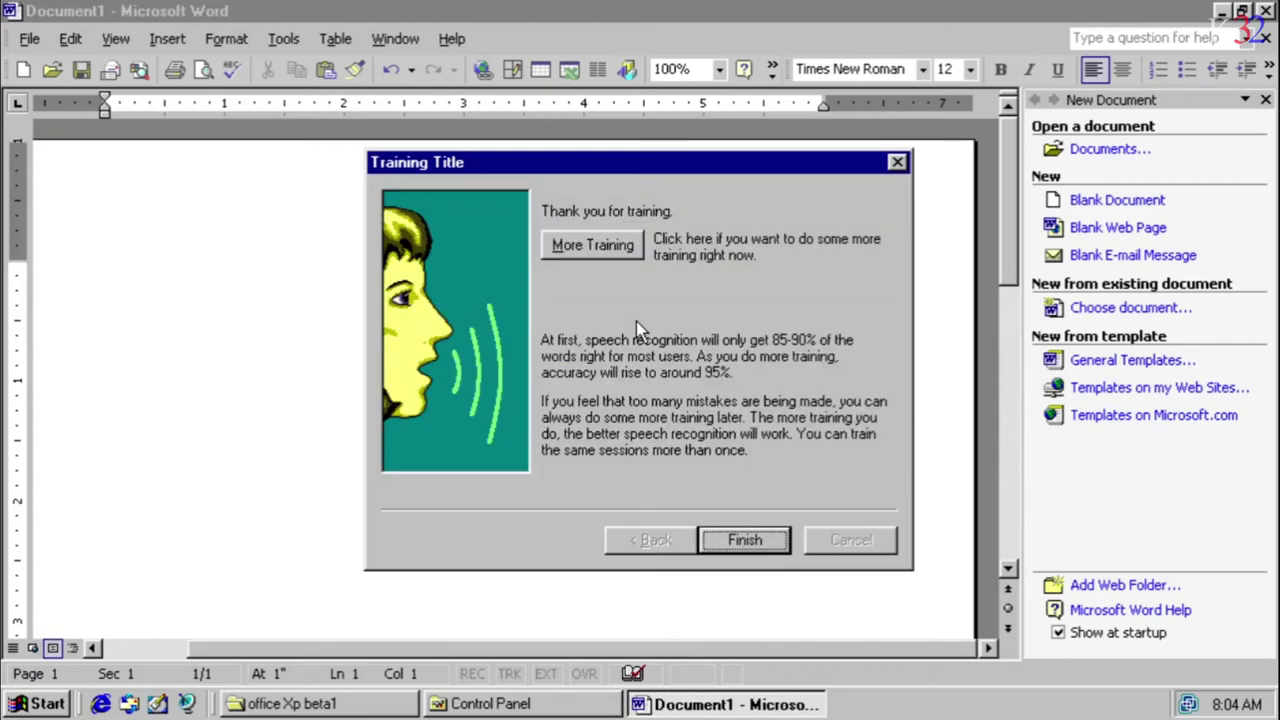
- Finish speech training, then try Dictation and Voice Command modes on the Language bar
{"action": "left_click", "coordinate": [770, 541]}
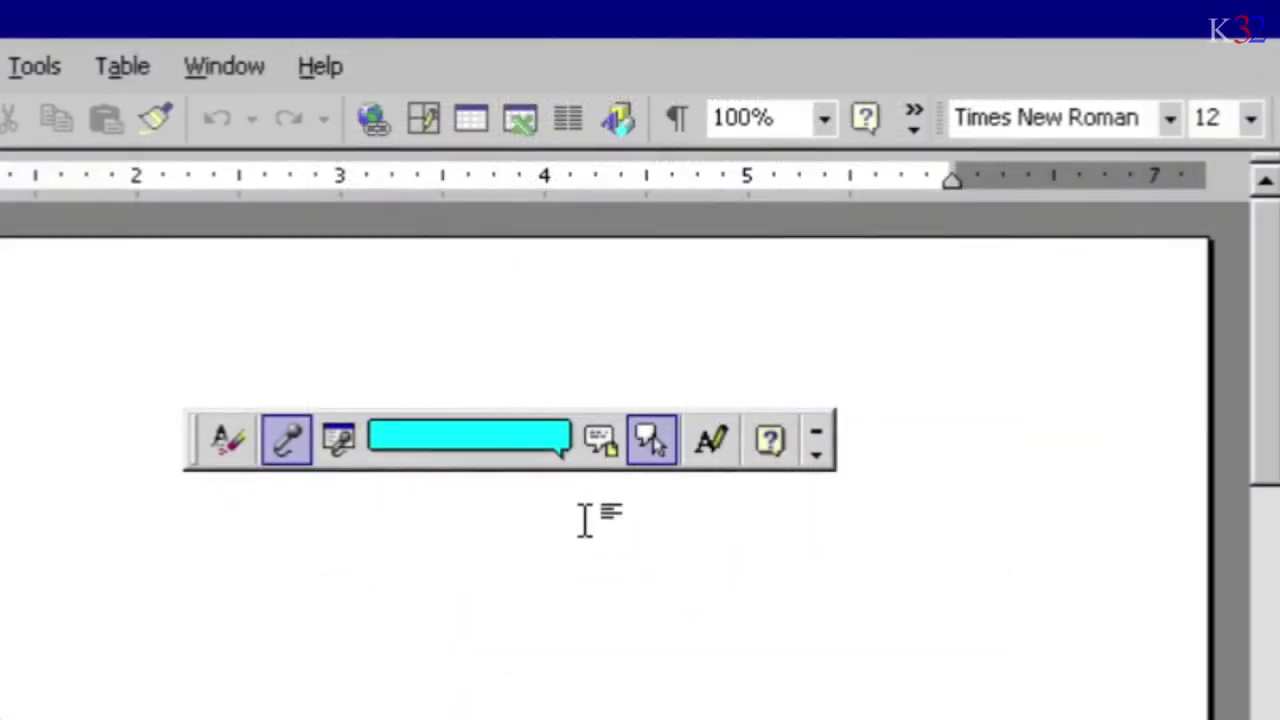
{"action": "left_click", "coordinate": [596, 447]}
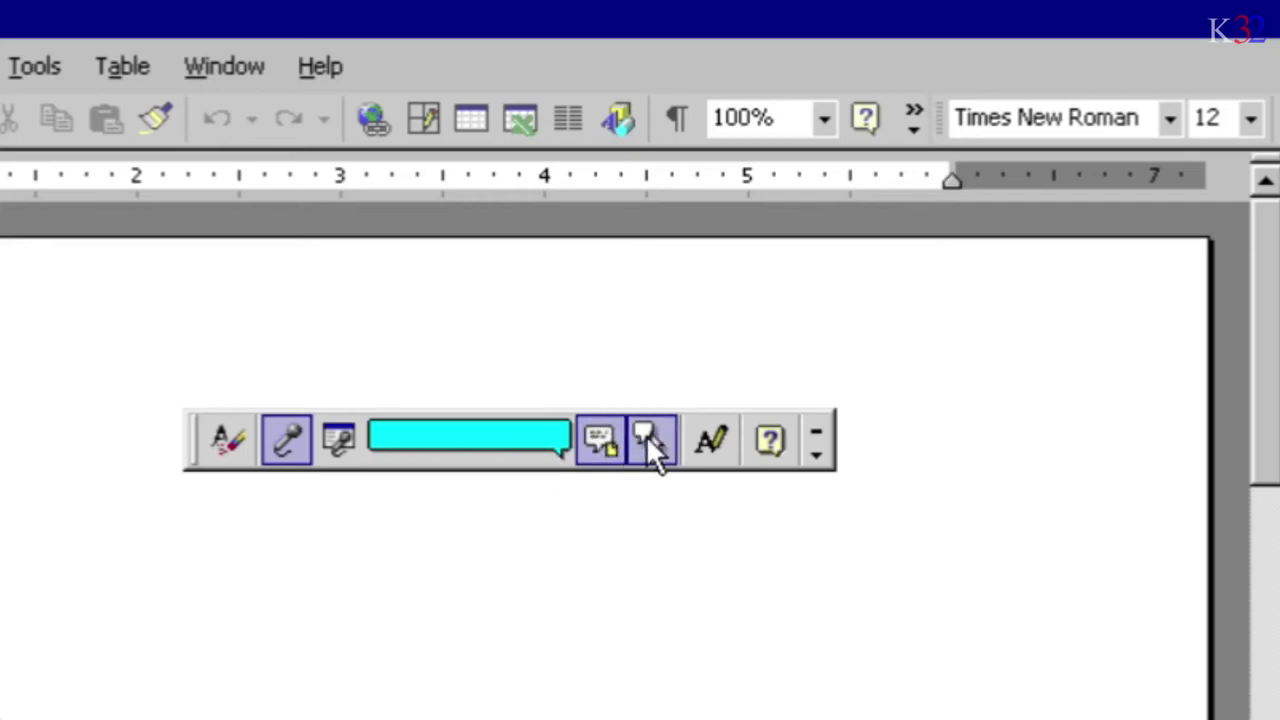
{"action": "left_click", "coordinate": [652, 440]}
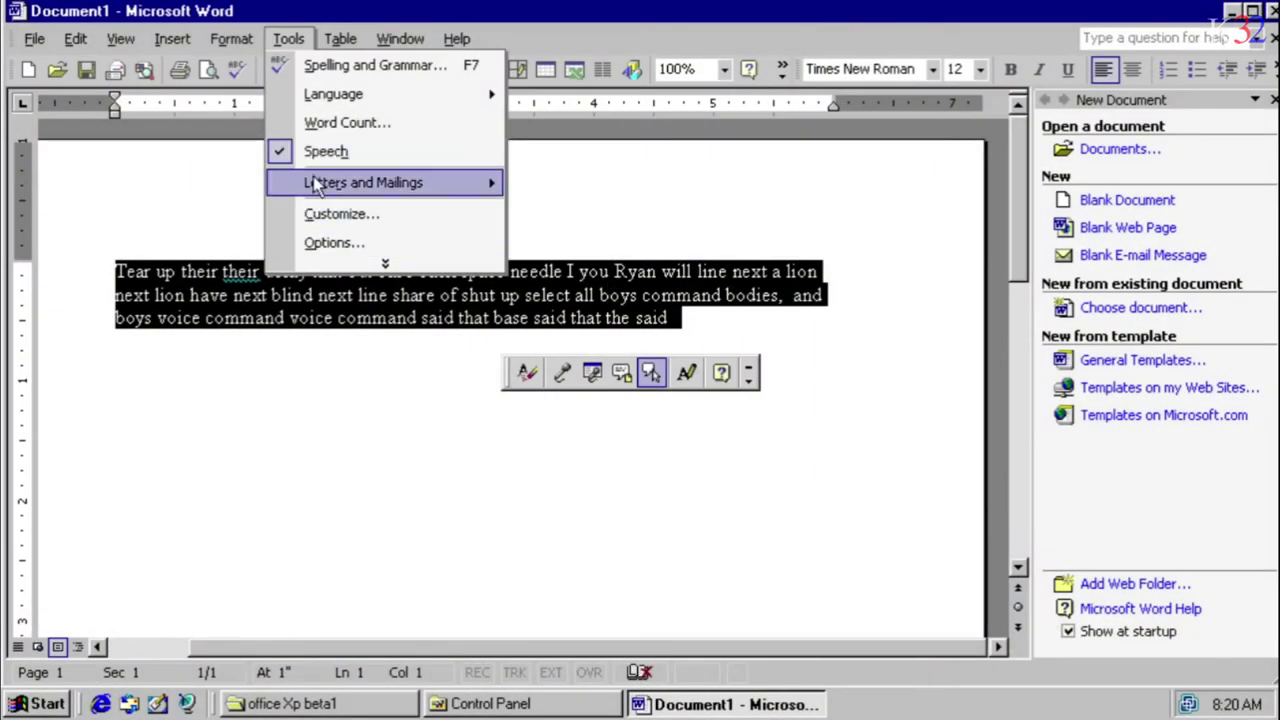
{"action": "mouse_move", "coordinate": [363, 183]}
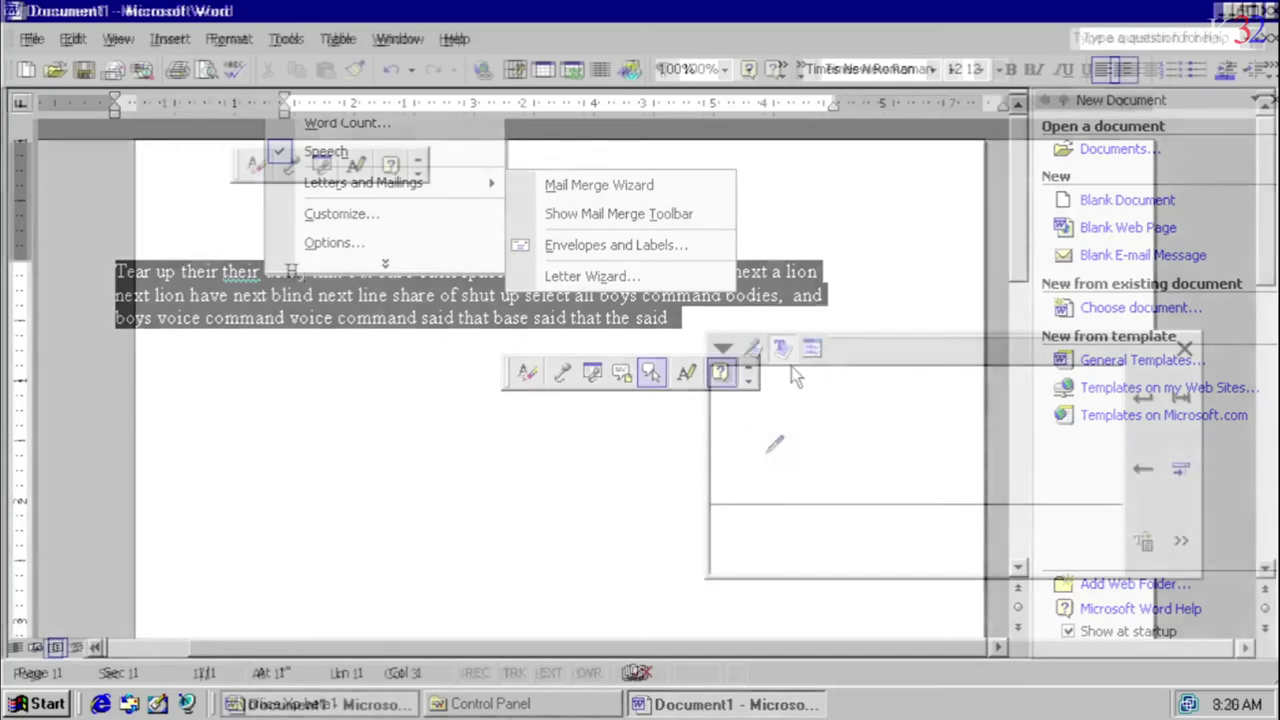
- Handwrite 'HoLAMundo' on the writing pad
{"action": "left_click_drag", "start_coordinate": [780, 386], "coordinate": [849, 490]}
{"action": "mouse_move", "coordinate": [840, 380]}
{"action": "left_mouse_down"}
{"action": "mouse_move", "coordinate": [838, 410]}
{"action": "mouse_move", "coordinate": [857, 434]}
{"action": "left_mouse_up"}
{"action": "left_click_drag", "start_coordinate": [737, 495], "coordinate": [834, 486]}
{"action": "mouse_move", "coordinate": [772, 445]}
{"action": "left_mouse_down"}
{"action": "mouse_move", "coordinate": [788, 488]}
{"action": "mouse_move", "coordinate": [786, 457]}
{"action": "mouse_move", "coordinate": [757, 446]}
{"action": "mouse_move", "coordinate": [809, 437]}
{"action": "mouse_move", "coordinate": [773, 470]}
{"action": "mouse_move", "coordinate": [808, 431]}
{"action": "left_mouse_up"}
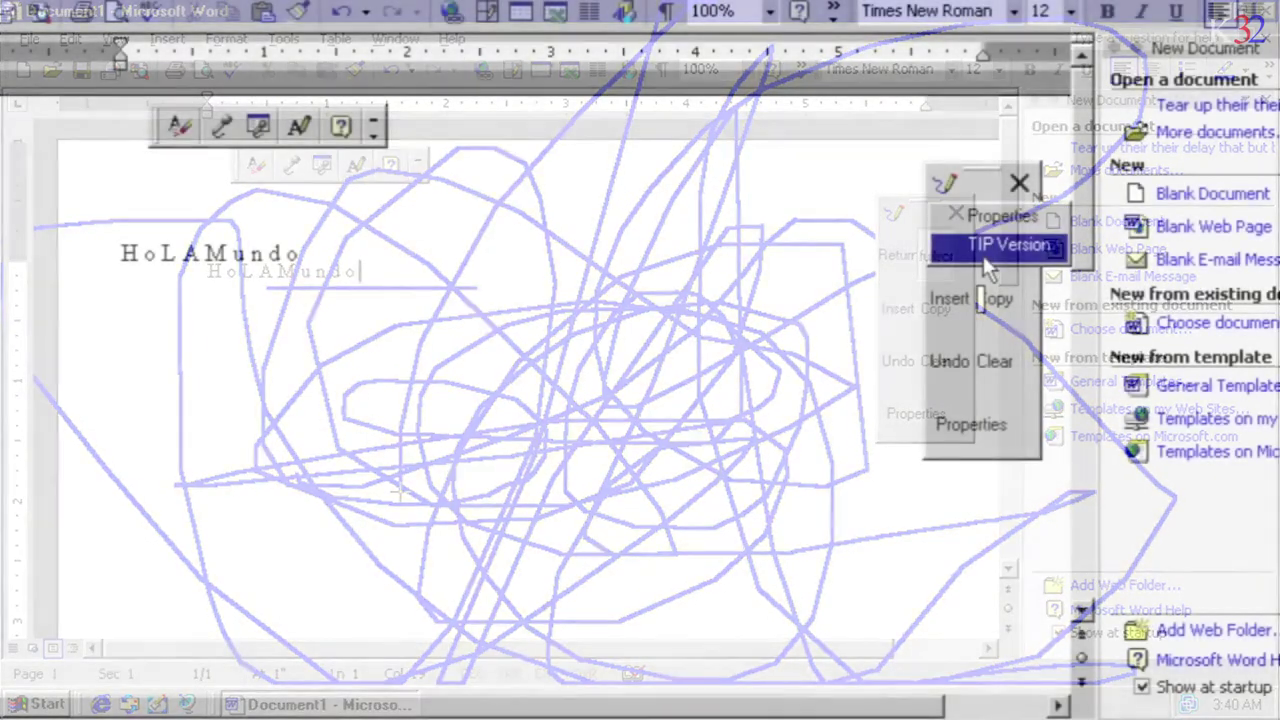
- View and dismiss the TIP version info, dock the writing pad, and switch to Access
{"action": "left_click", "coordinate": [995, 245]}
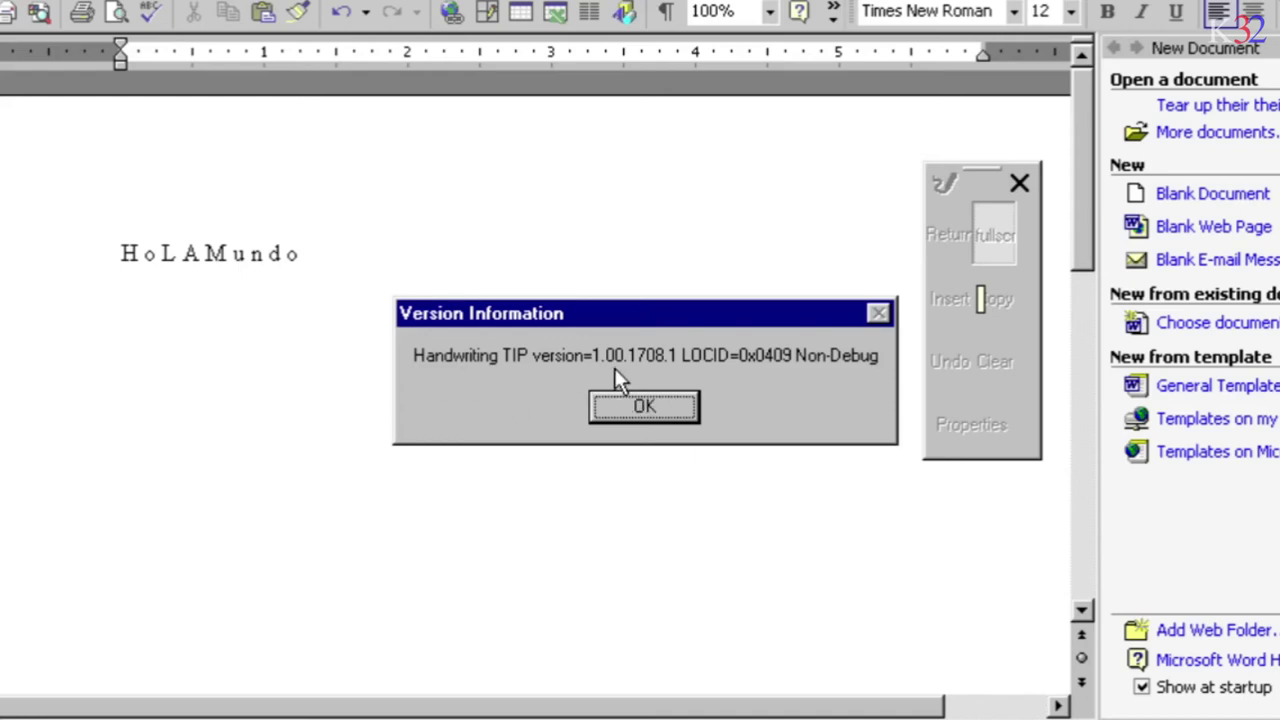
{"action": "key", "text": "Return"}
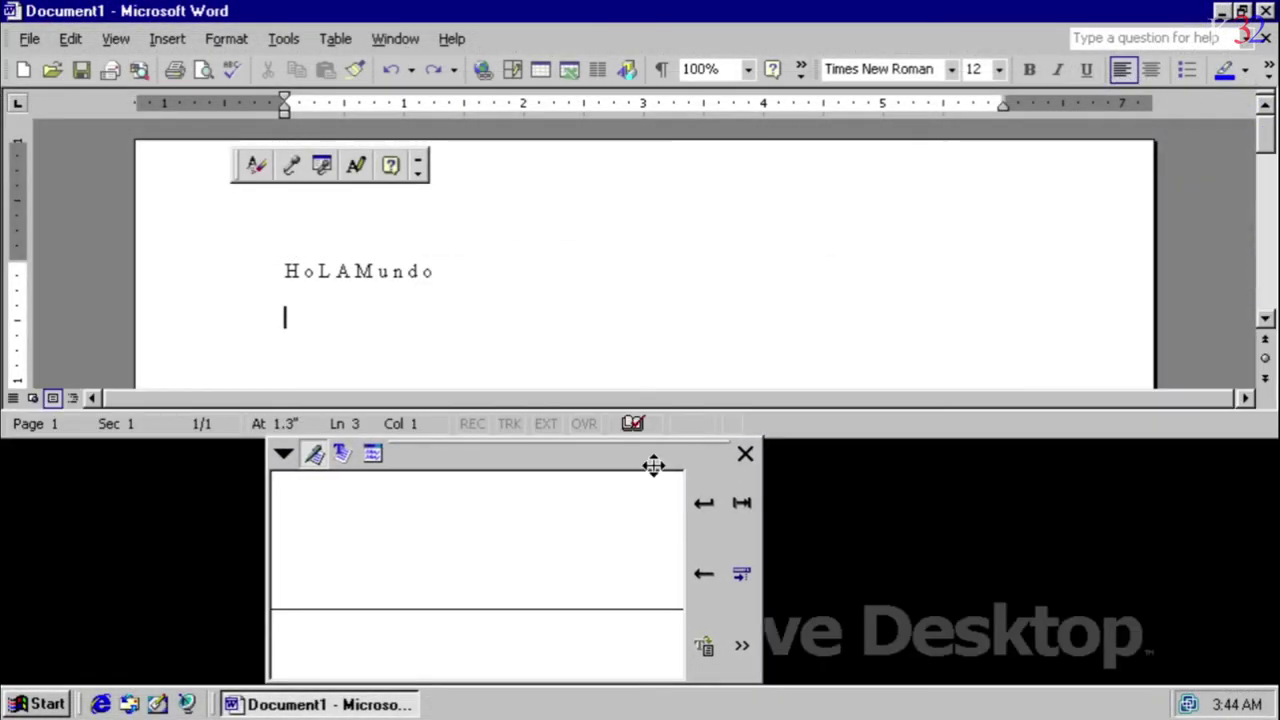
{"action": "double_click", "coordinate": [646, 440]}
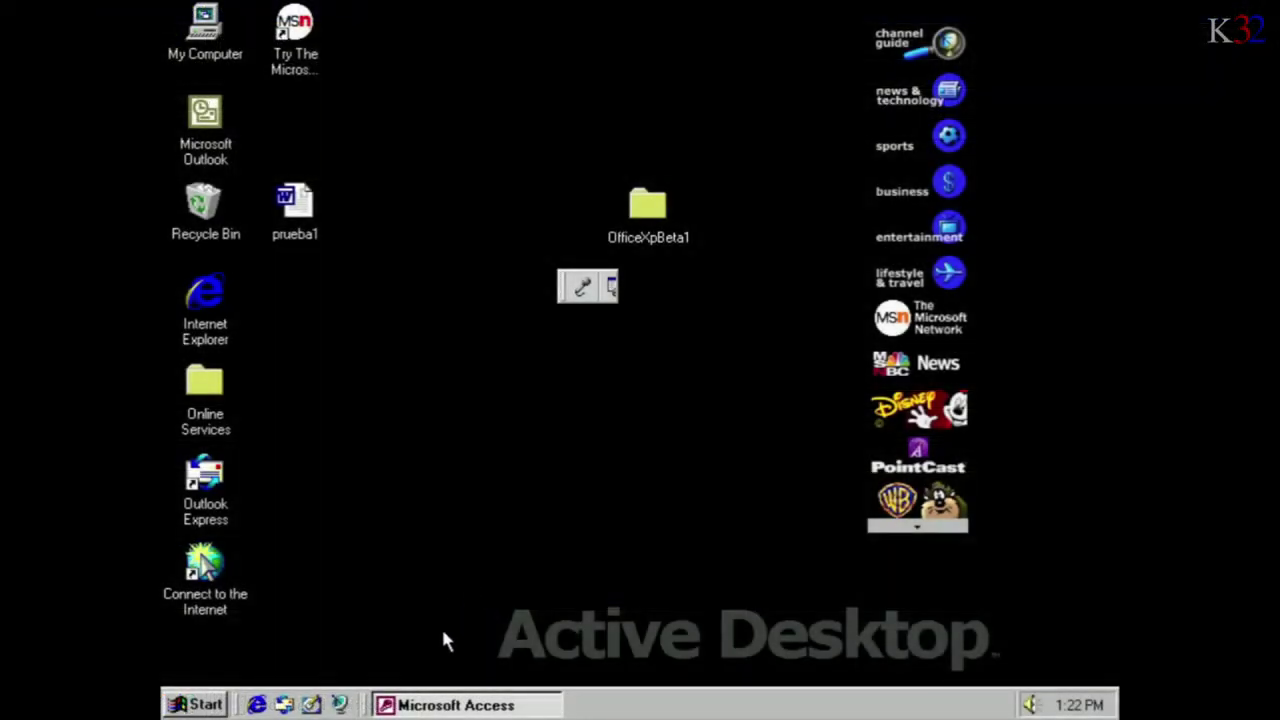
{"action": "left_click", "coordinate": [495, 705]}
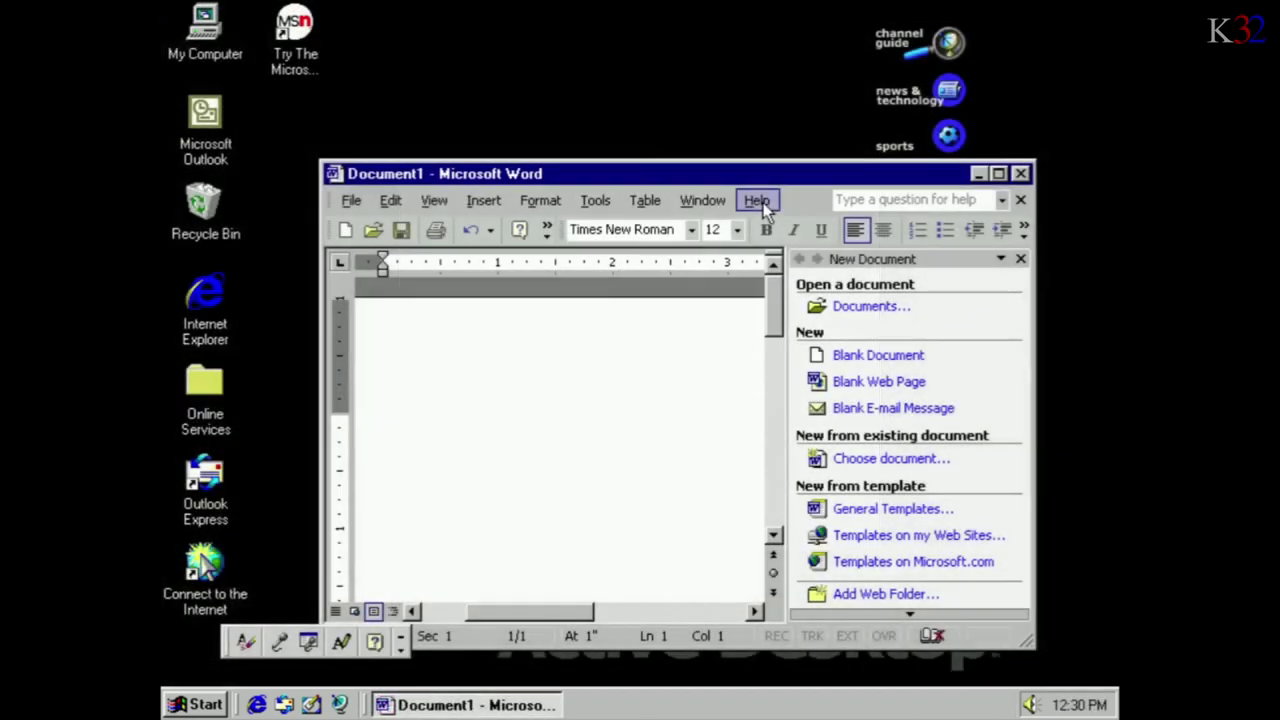
{"action": "left_click", "coordinate": [758, 201]}
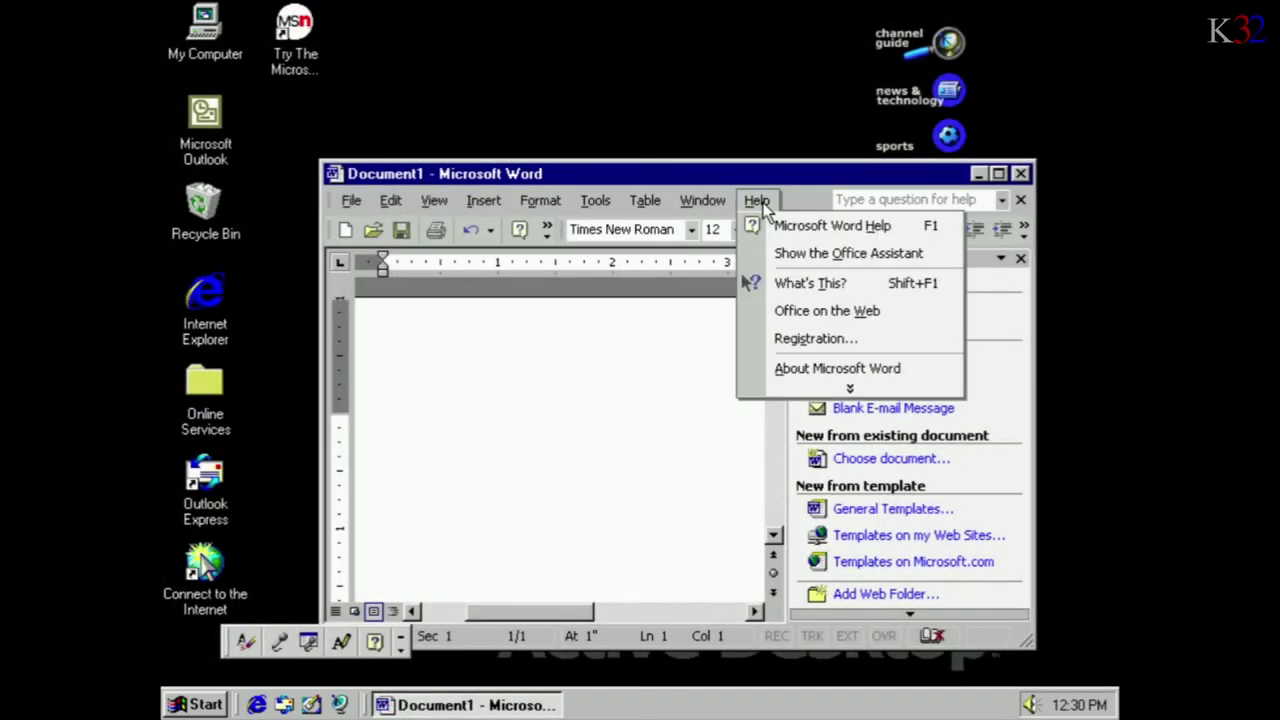
- Choose About Microsoft Word to display the beta's version details
{"action": "left_click", "coordinate": [770, 369]}
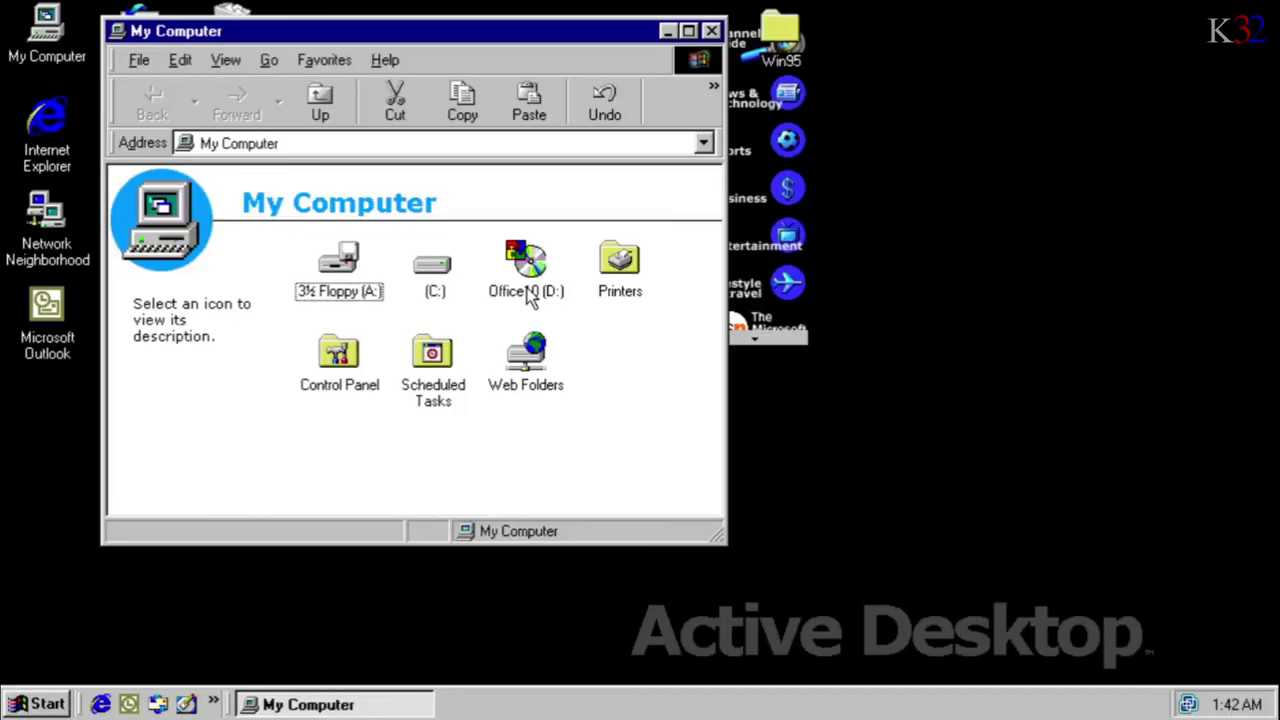
- Open the Office10 (D:) drive, select Readme, and enlarge the drive window
{"action": "right_click", "coordinate": [527, 295]}
{"action": "left_click", "coordinate": [533, 296]}
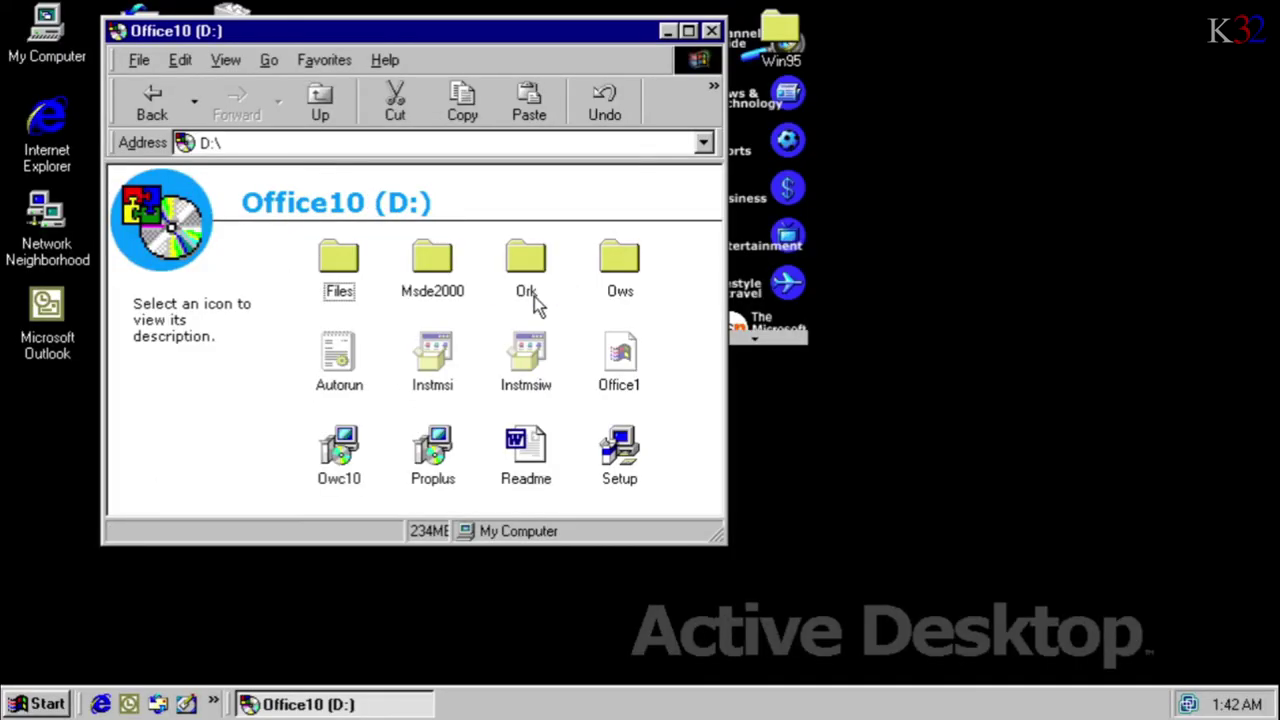
{"action": "left_click", "coordinate": [540, 455]}
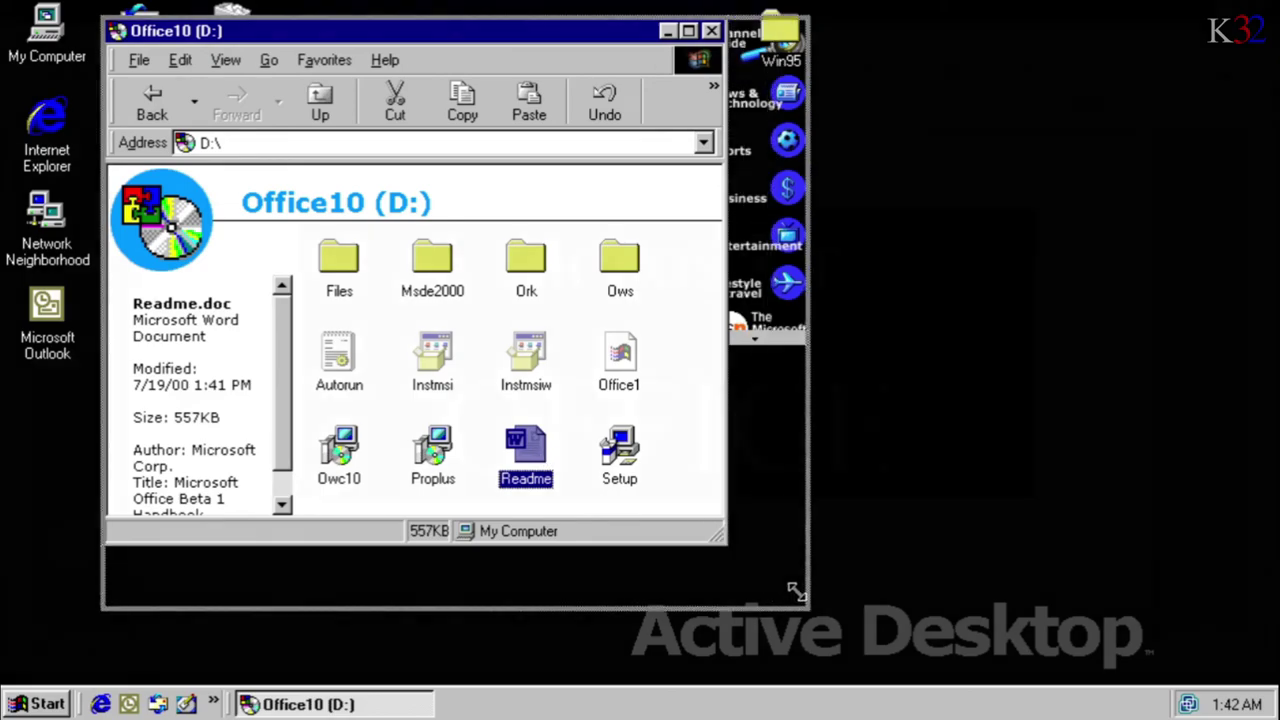
{"action": "left_click_drag", "start_coordinate": [716, 529], "coordinate": [808, 612]}
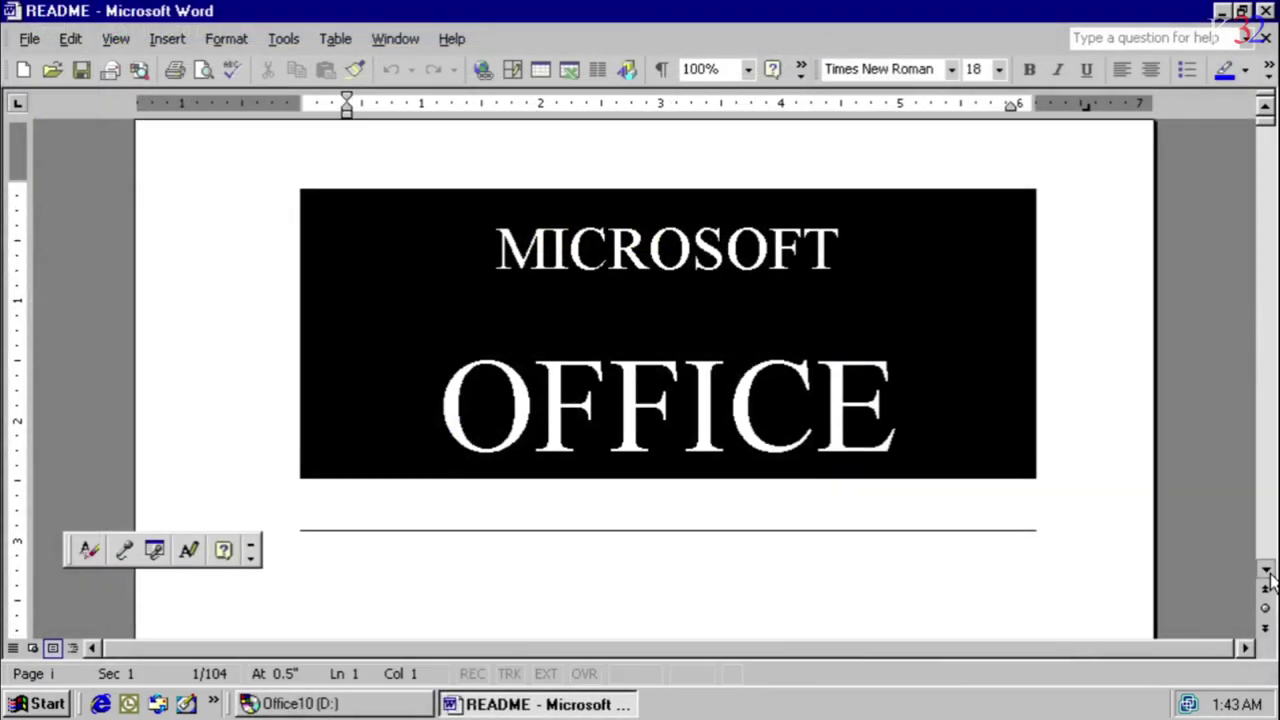
- Scroll the README to System Requirements and select the sentence saying Office won't run on Windows 95
{"action": "left_click", "coordinate": [1266, 568]}
{"action": "left_click_drag", "start_coordinate": [1268, 576], "coordinate": [1268, 576]}
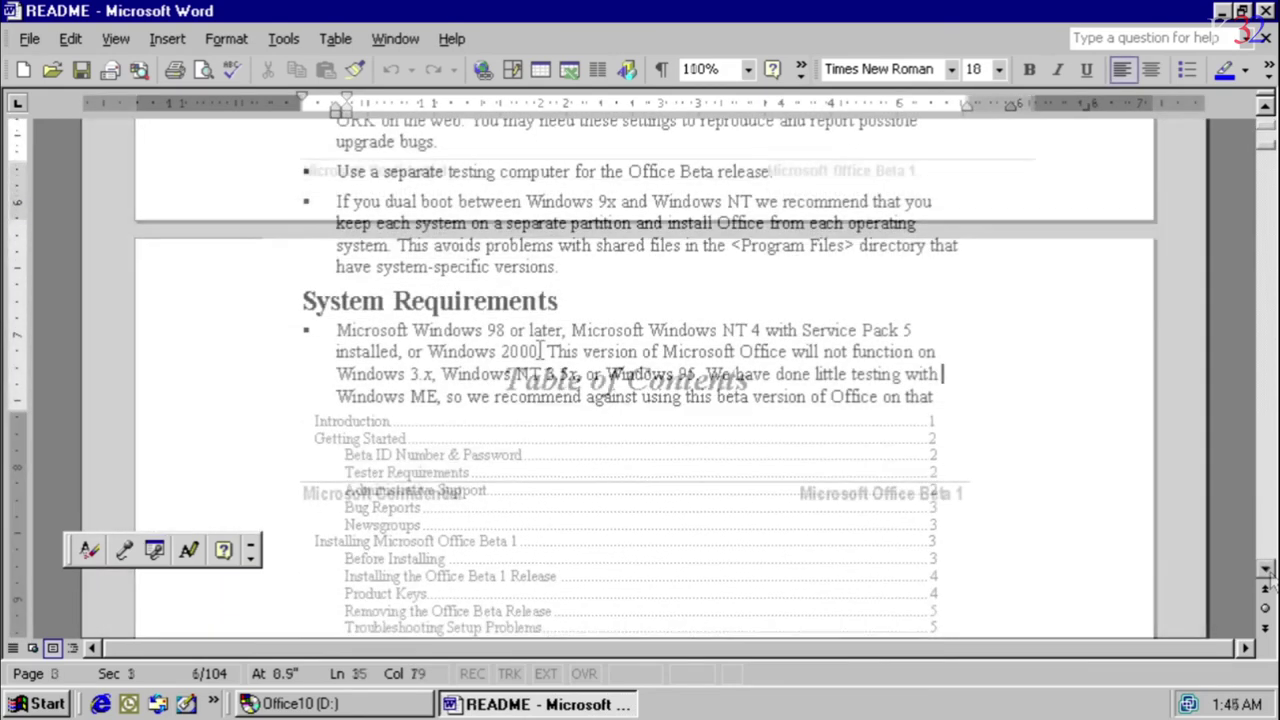
{"action": "left_click_drag", "start_coordinate": [606, 352], "coordinate": [692, 364]}
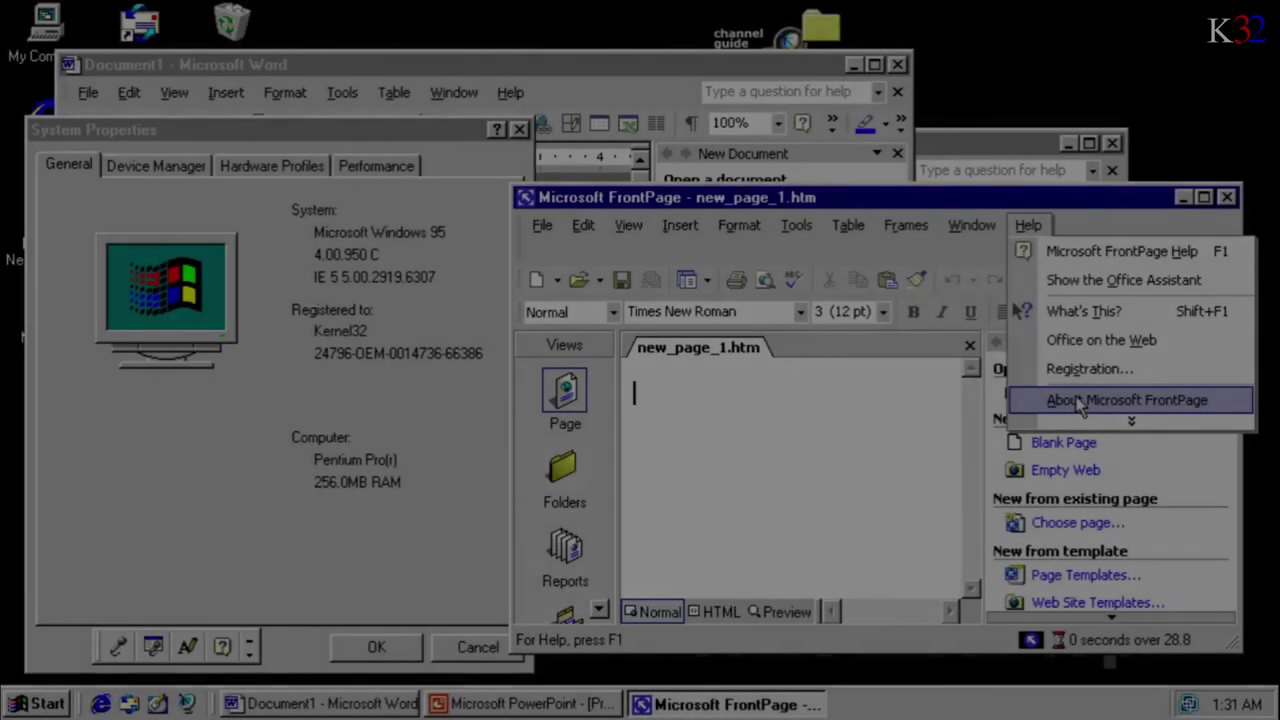
- Confirm FrontPage Beta 1 version 10.1905.1905, quit the Outlook 10 Startup wizard, and dismiss the EXCHMEM.DLL error
{"action": "left_click", "coordinate": [1080, 401]}
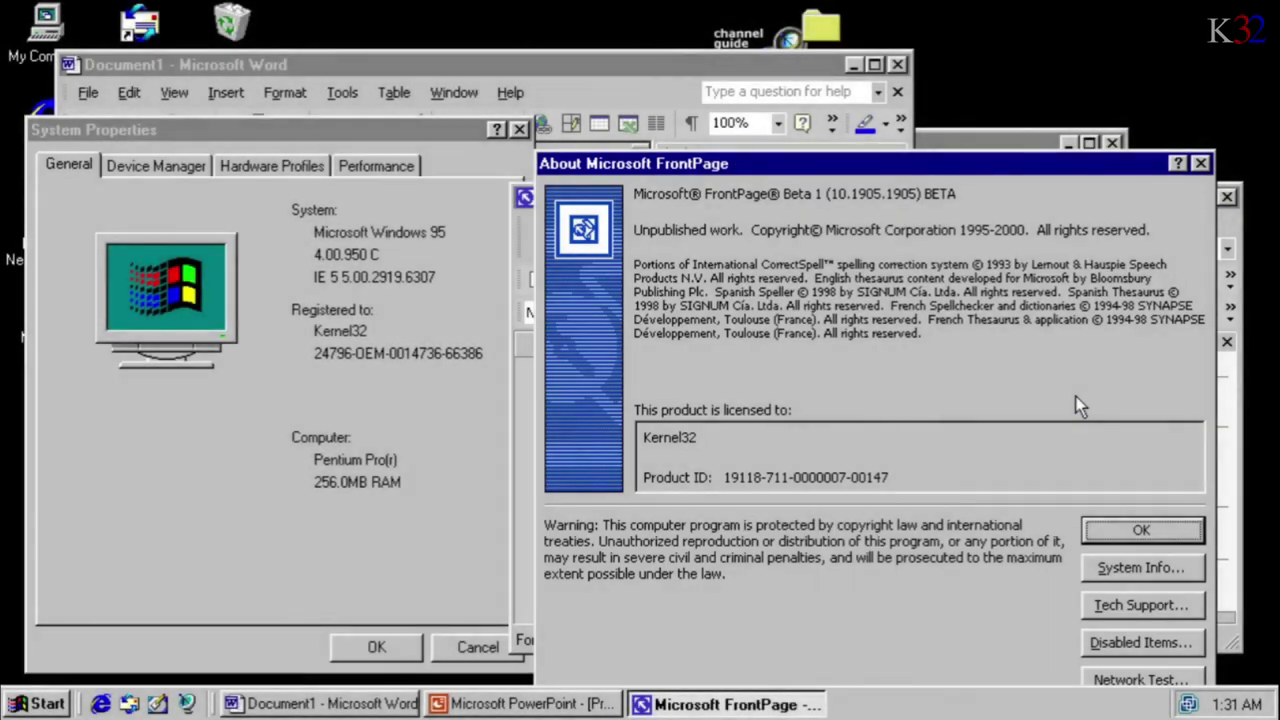
{"action": "left_click_drag", "start_coordinate": [963, 163], "coordinate": [963, 72]}
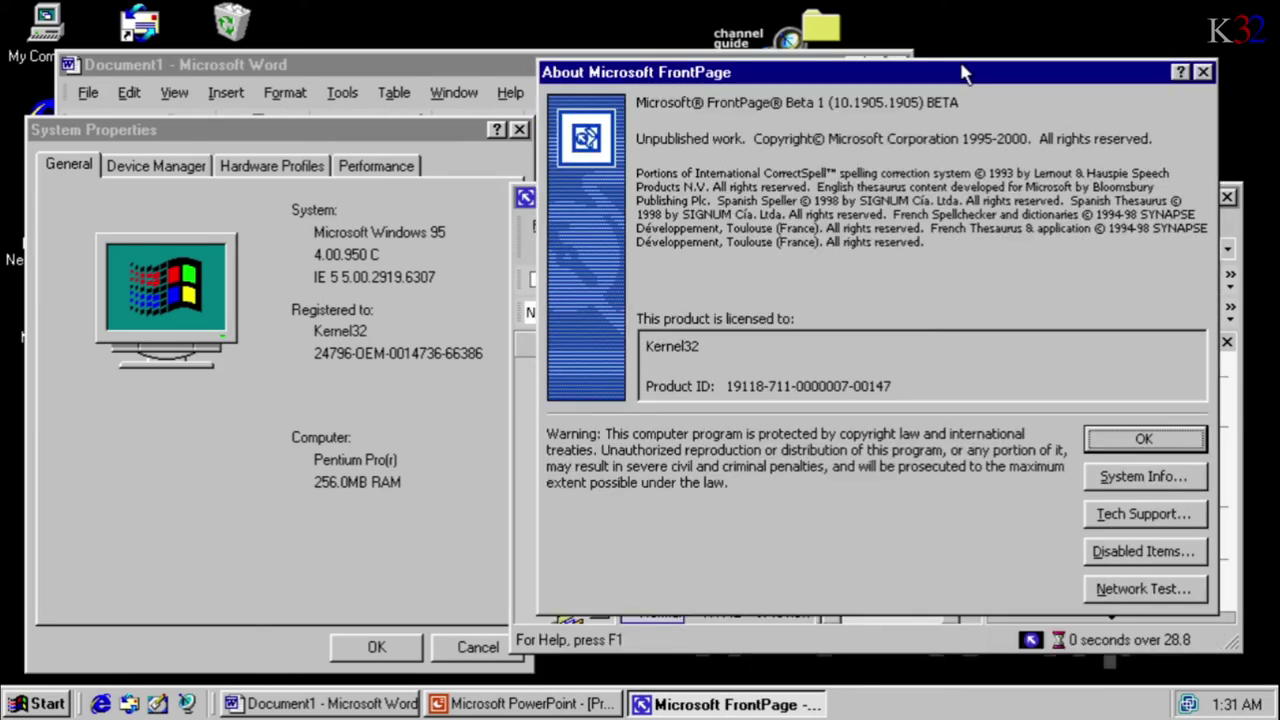
{"action": "left_click", "coordinate": [439, 335]}
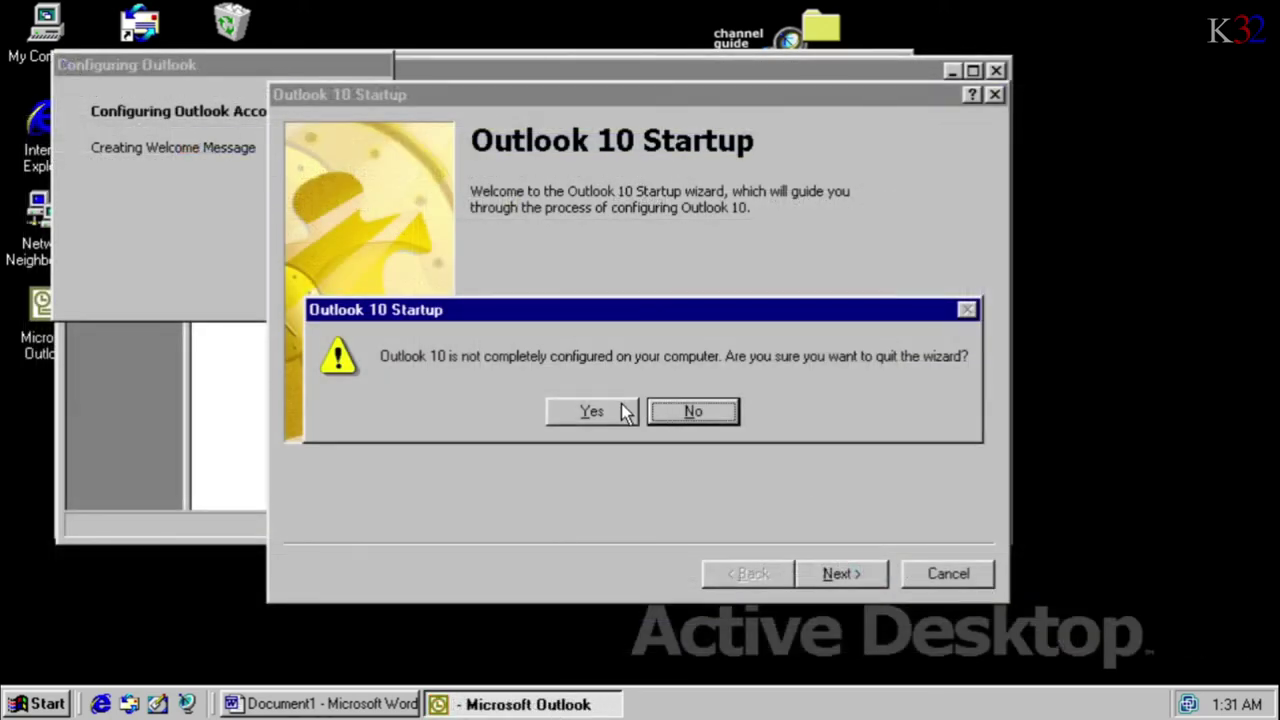
{"action": "left_click", "coordinate": [621, 411]}
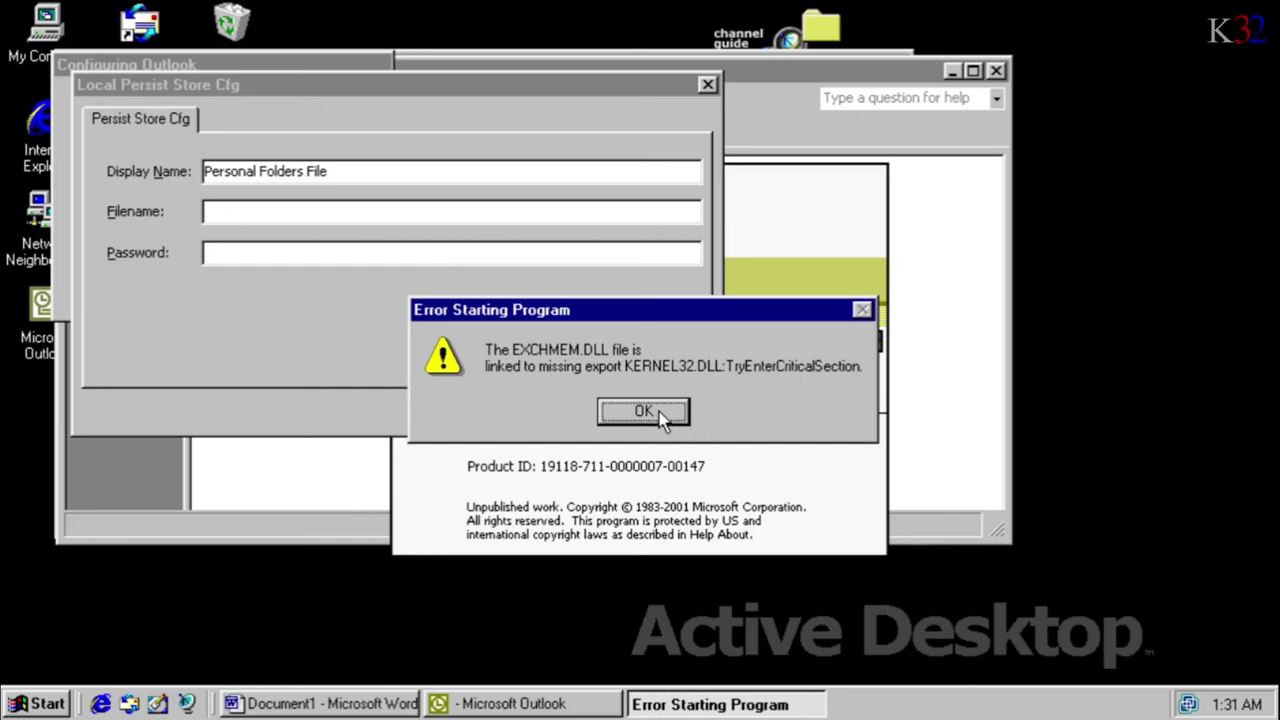
{"action": "left_click", "coordinate": [659, 411]}
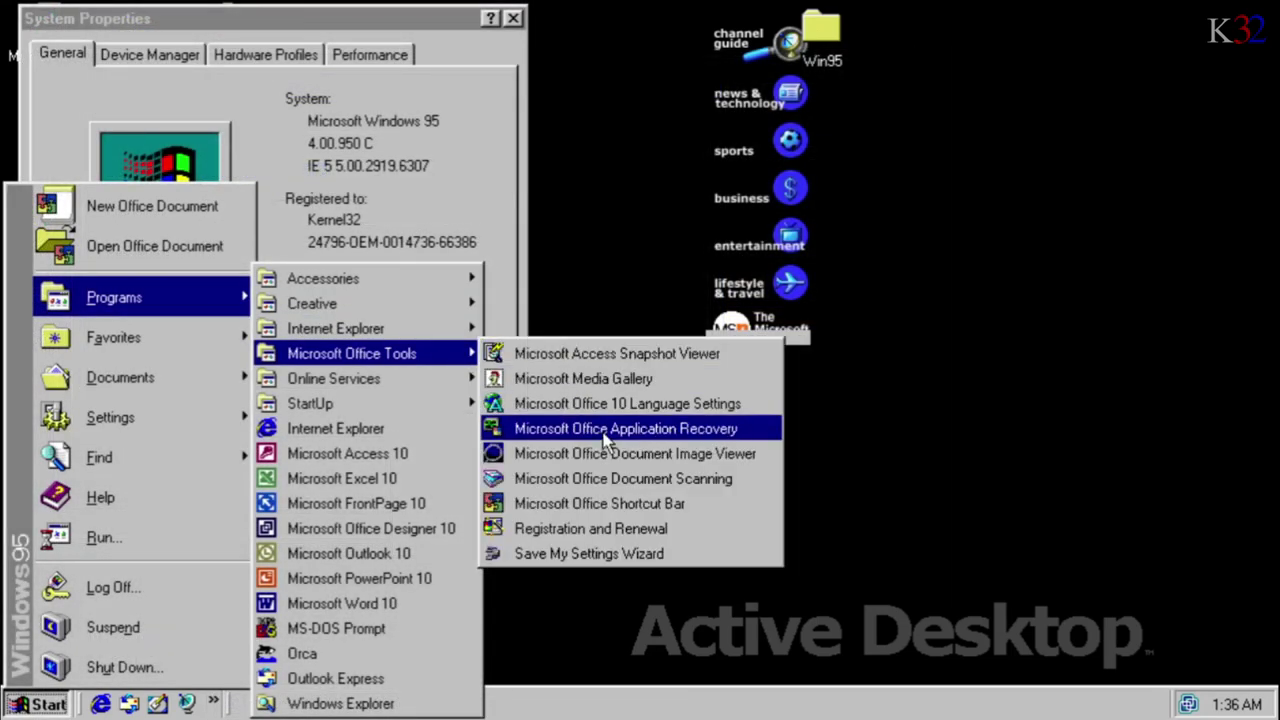
- Start the Office Shortcut Bar and launch Word, PowerPoint, Office Designer and FrontPage from it
{"action": "left_click", "coordinate": [637, 504]}
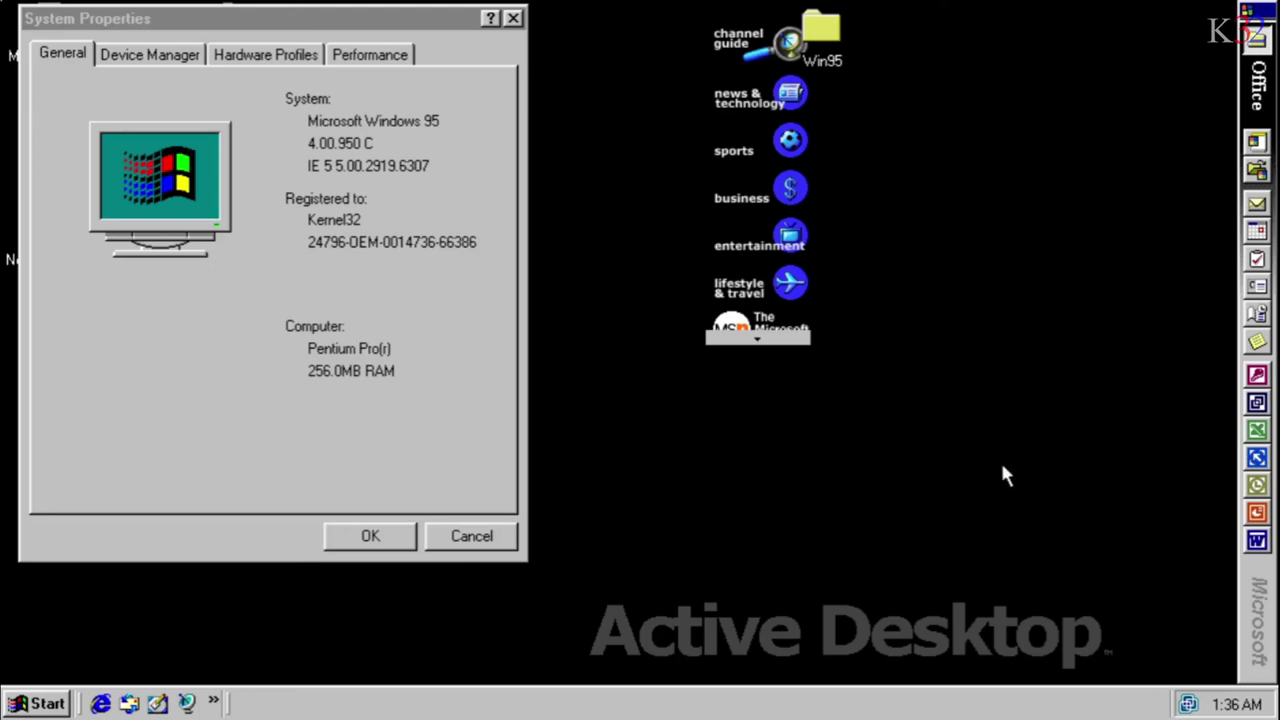
{"action": "left_click", "coordinate": [1257, 541]}
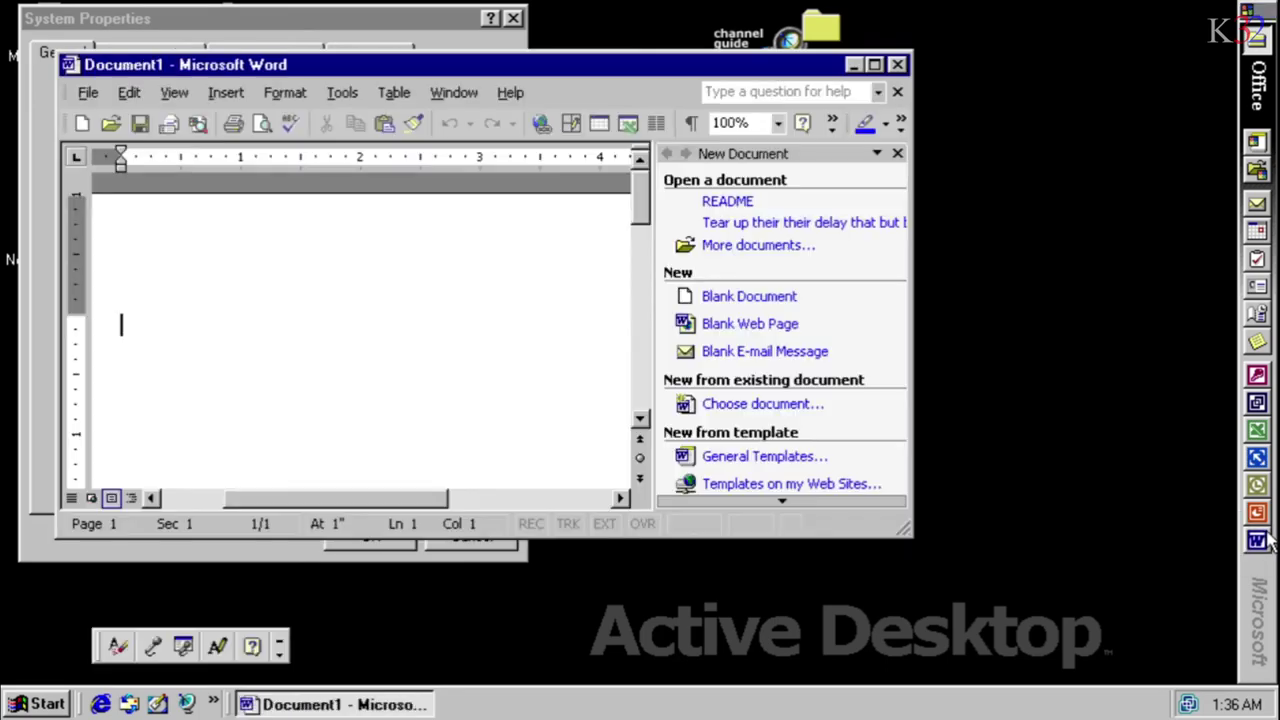
{"action": "left_click", "coordinate": [1266, 527]}
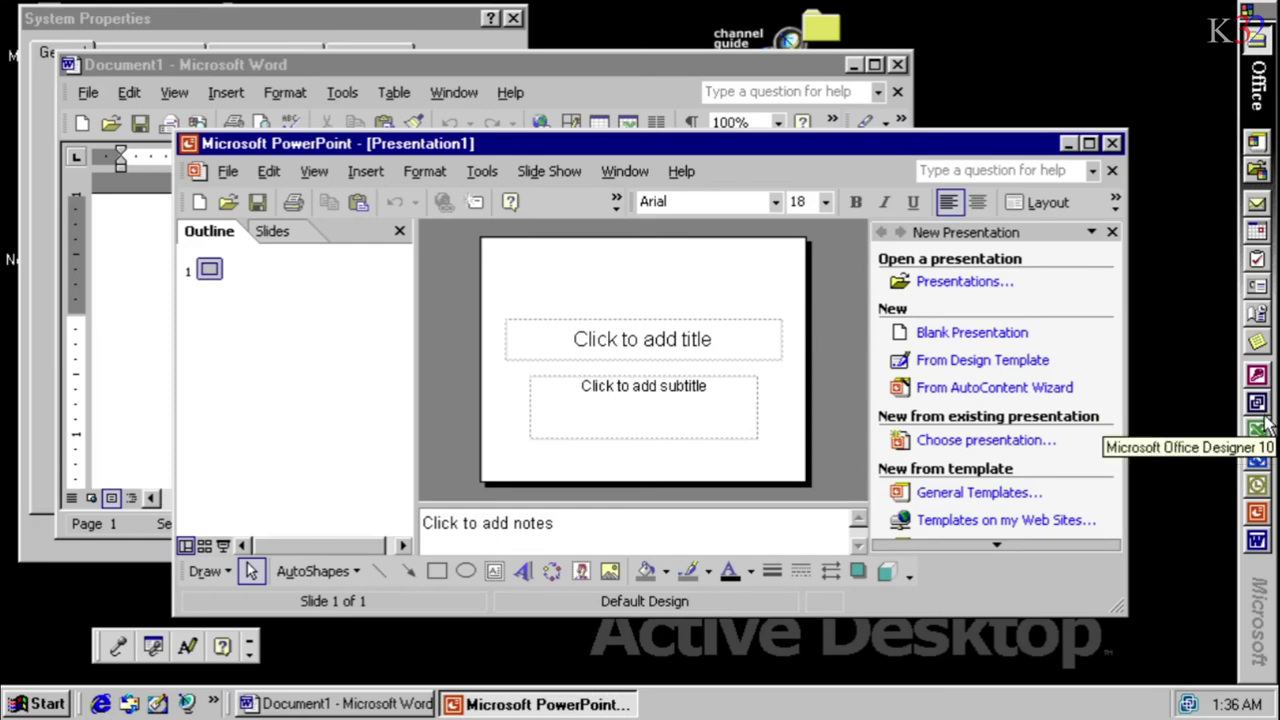
{"action": "left_click", "coordinate": [1262, 415]}
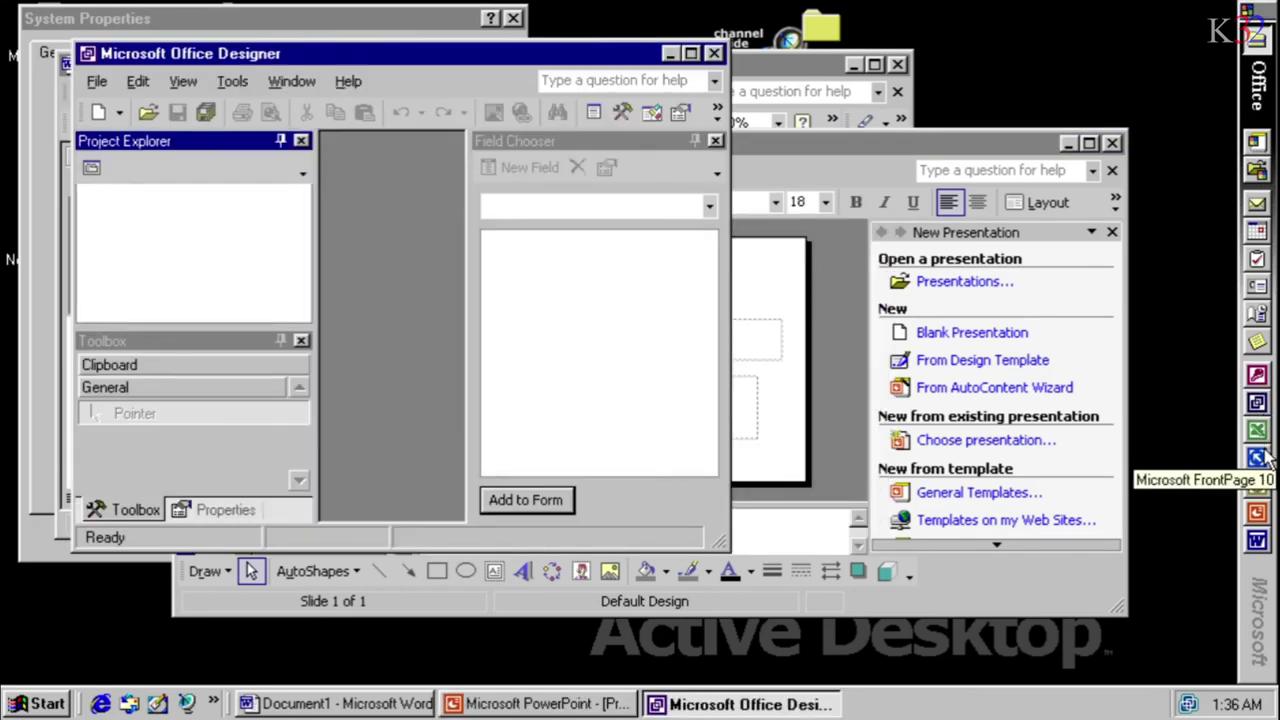
{"action": "left_click", "coordinate": [1258, 457]}
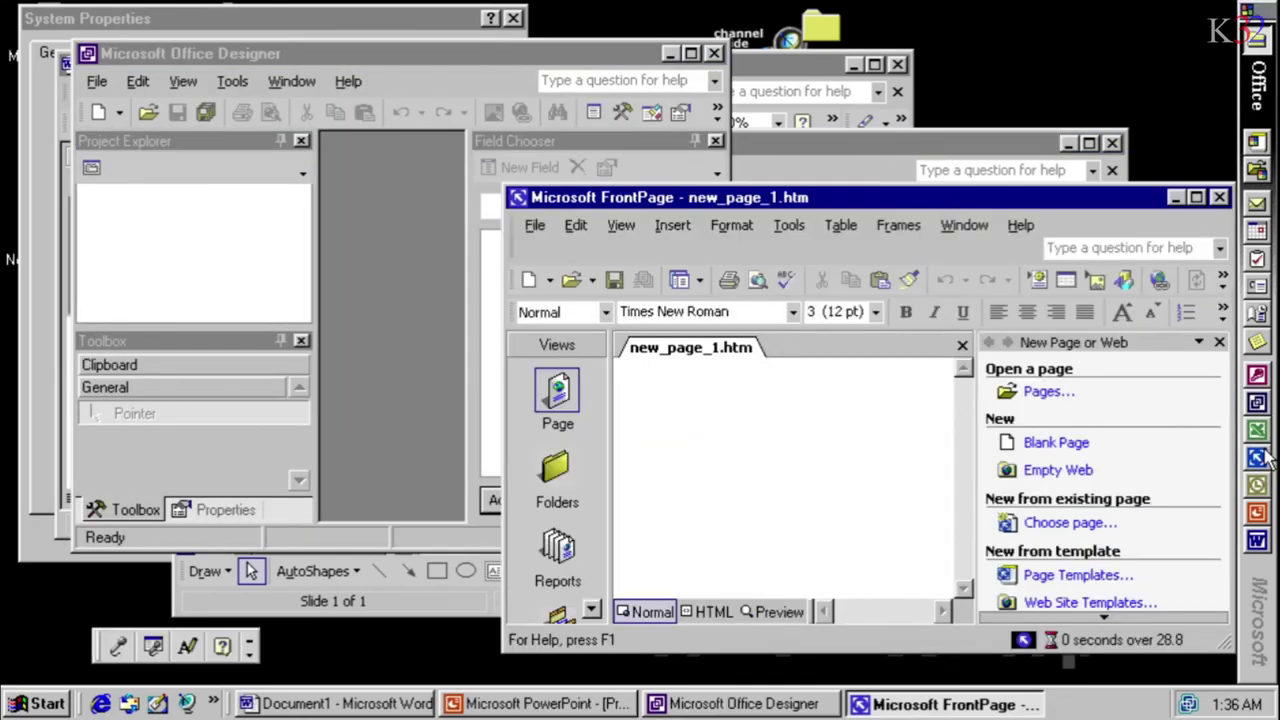